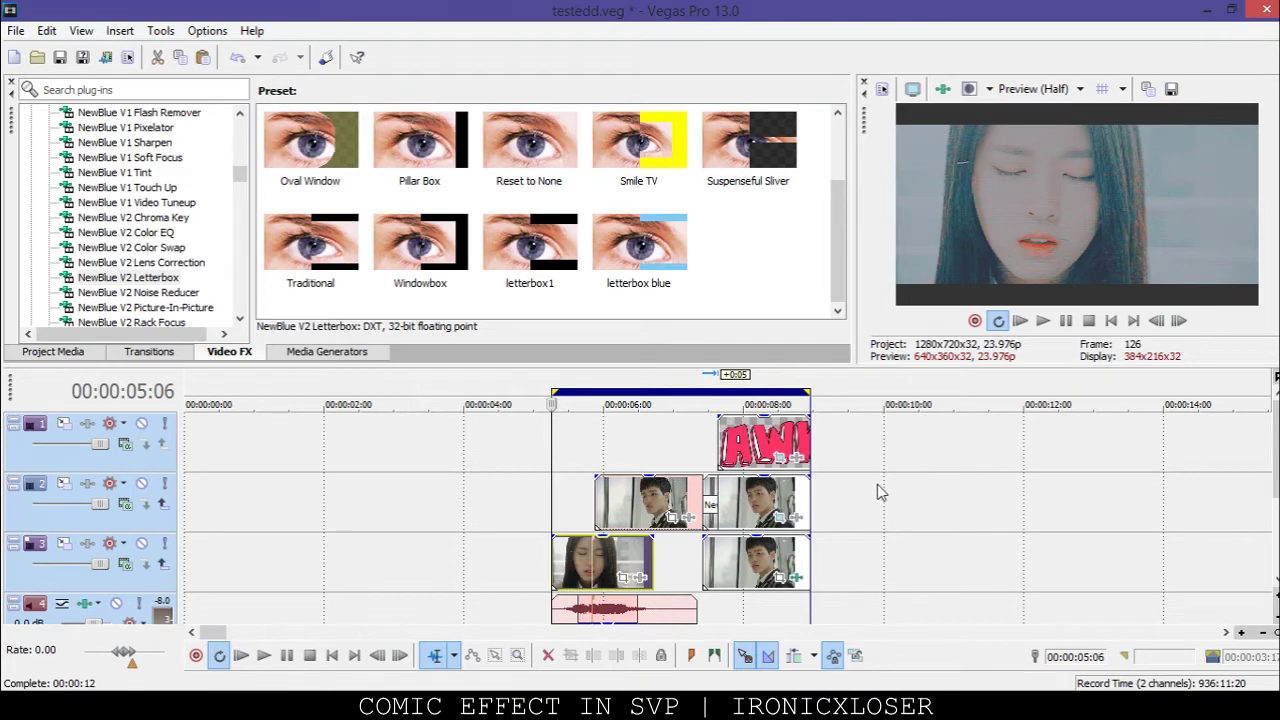
- Place the Orange Marmalade episode from Project Media onto track 3
scroll(790, 484, down, 3)
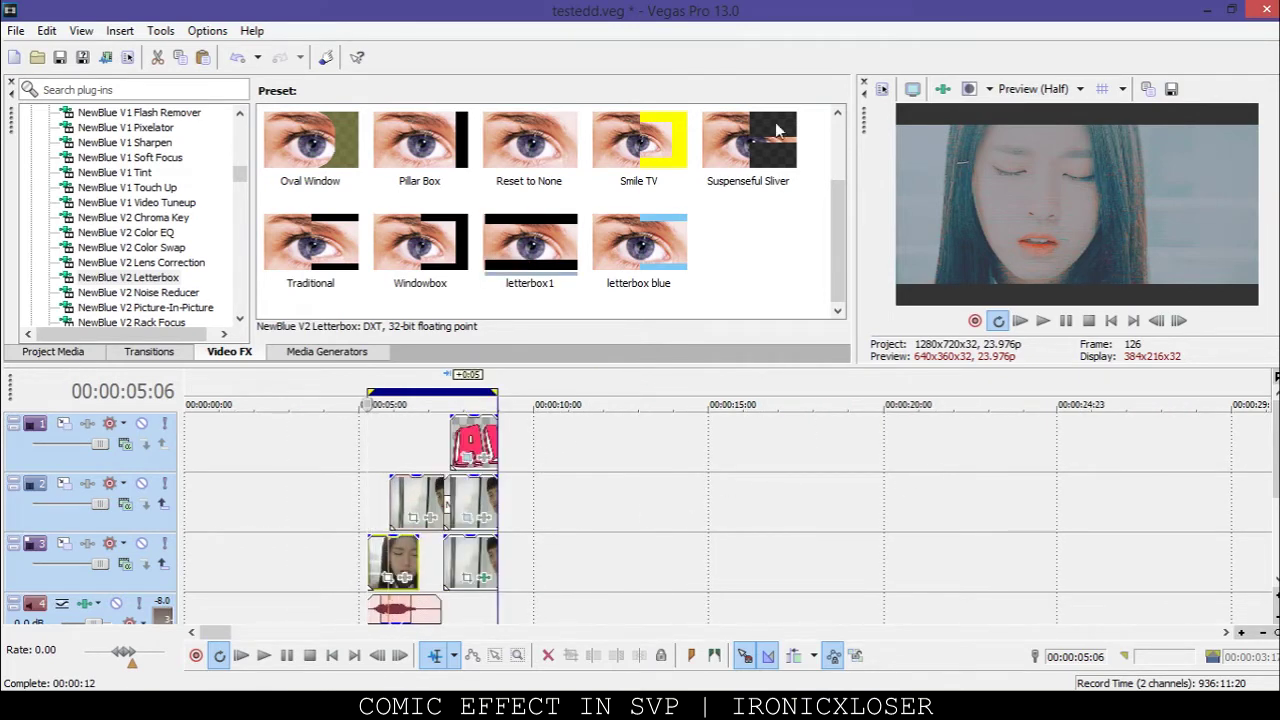
click(60, 352)
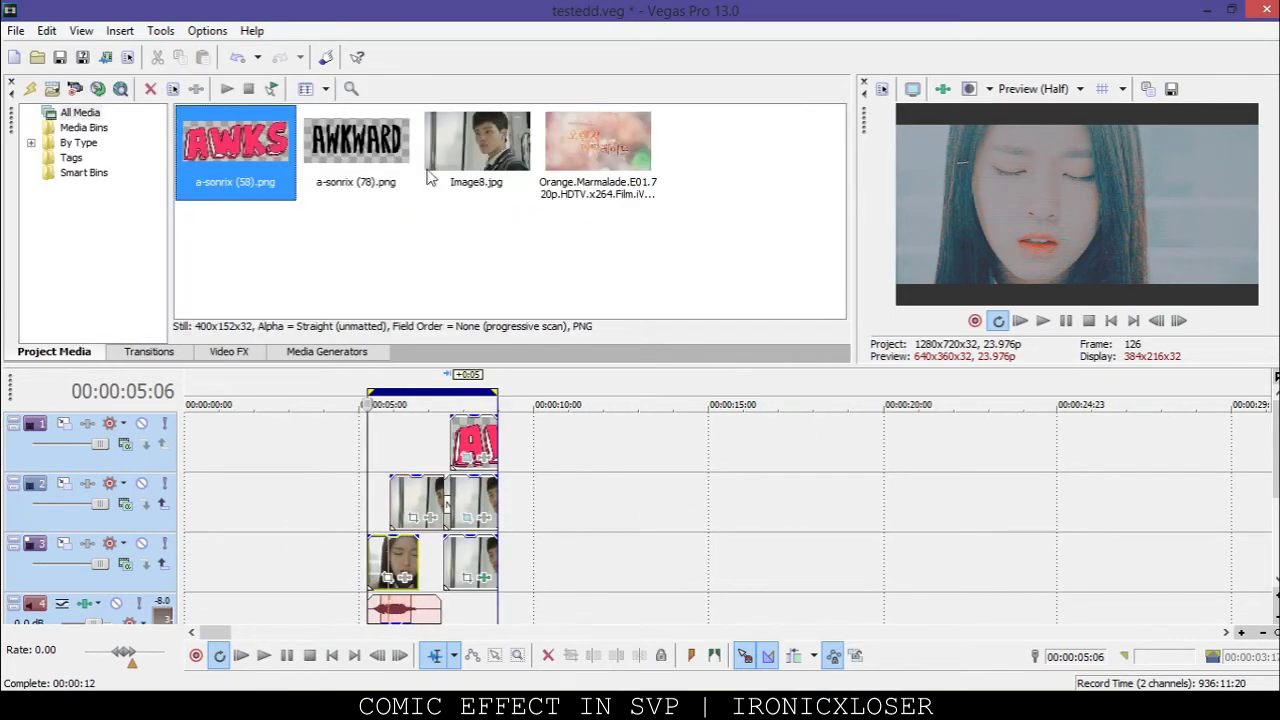
drag(617, 150, 733, 549)
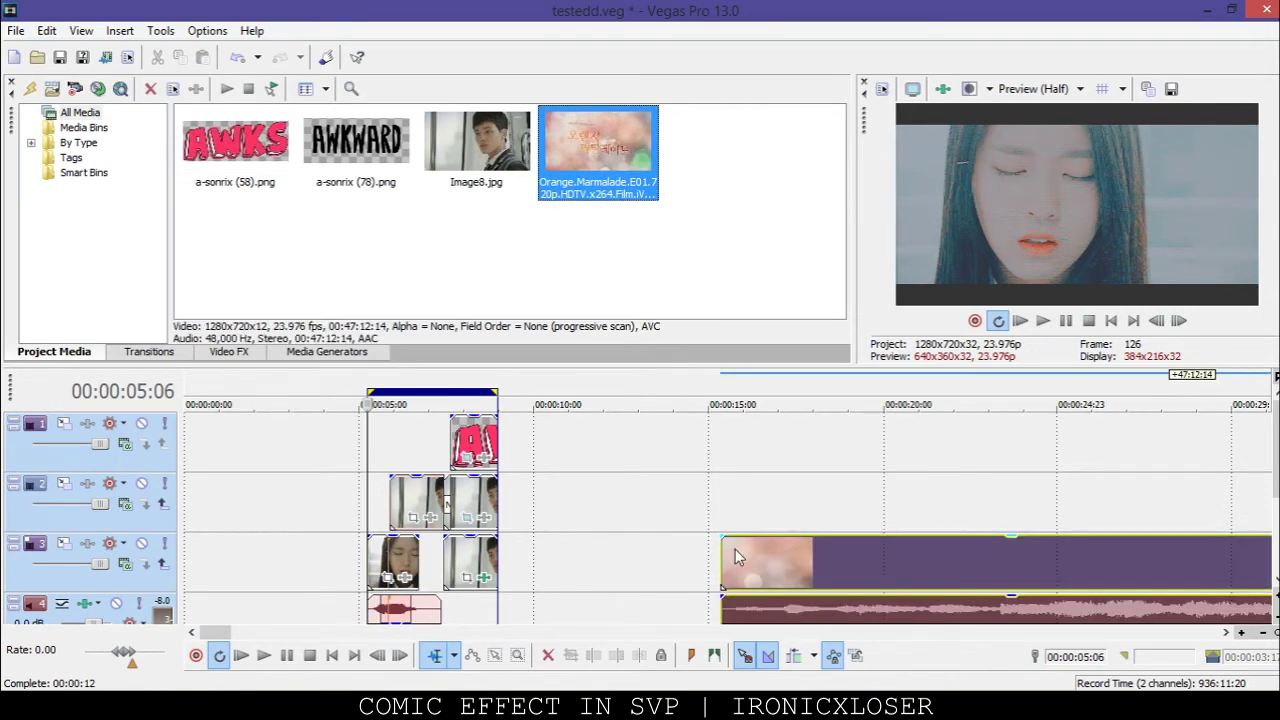
click(858, 567)
- Scrub the episode to about 2:00, stepping back to 00:02:00:01
scroll(843, 568, down, 8)
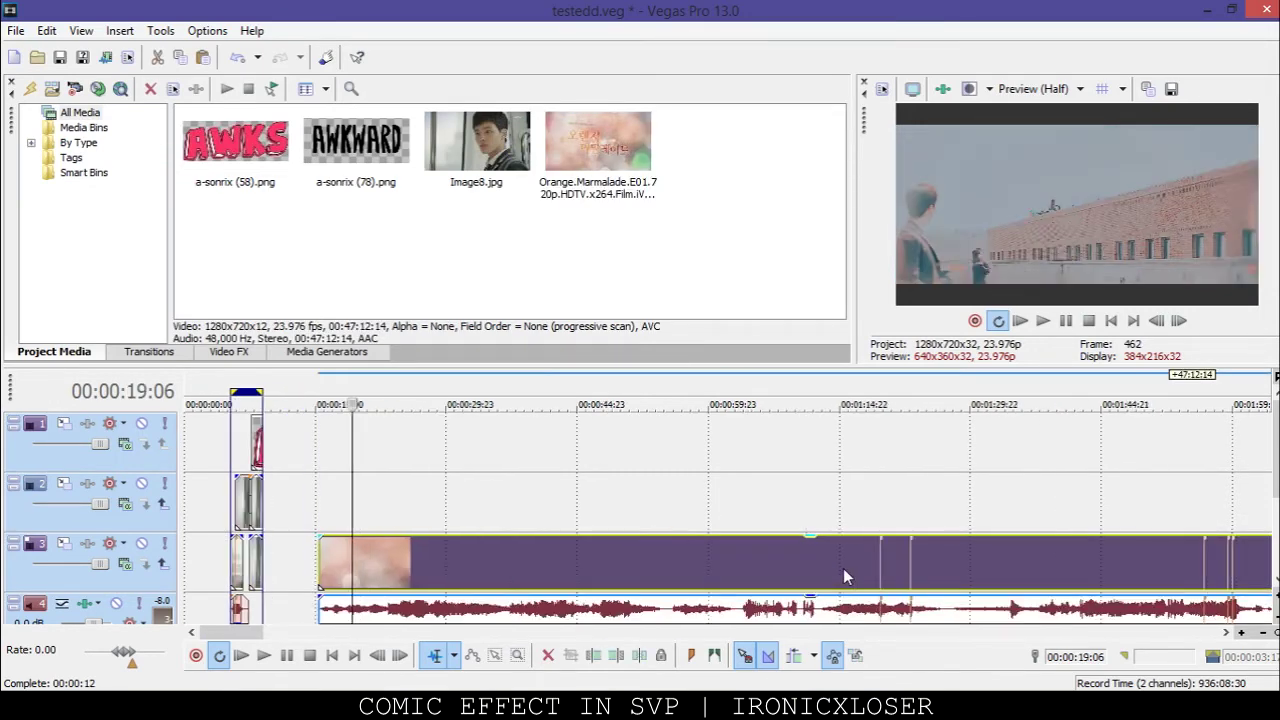
click(539, 555)
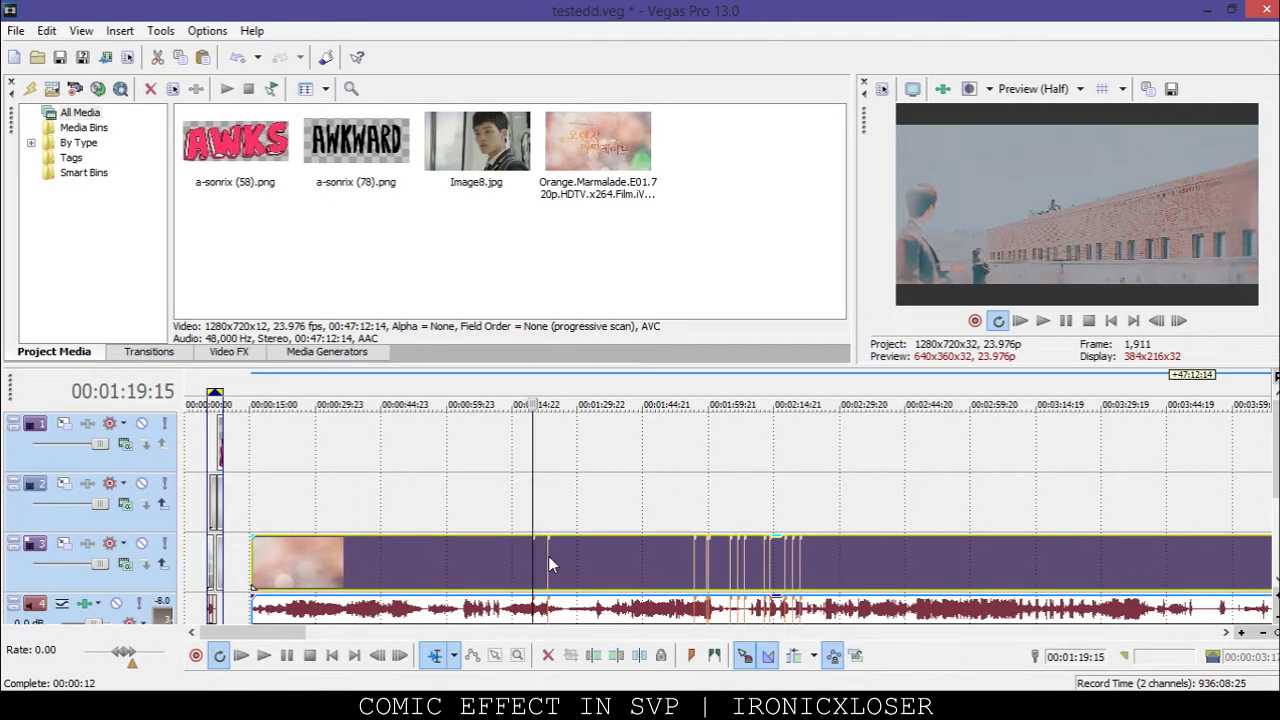
click(705, 566)
scroll(703, 560, up, 8)
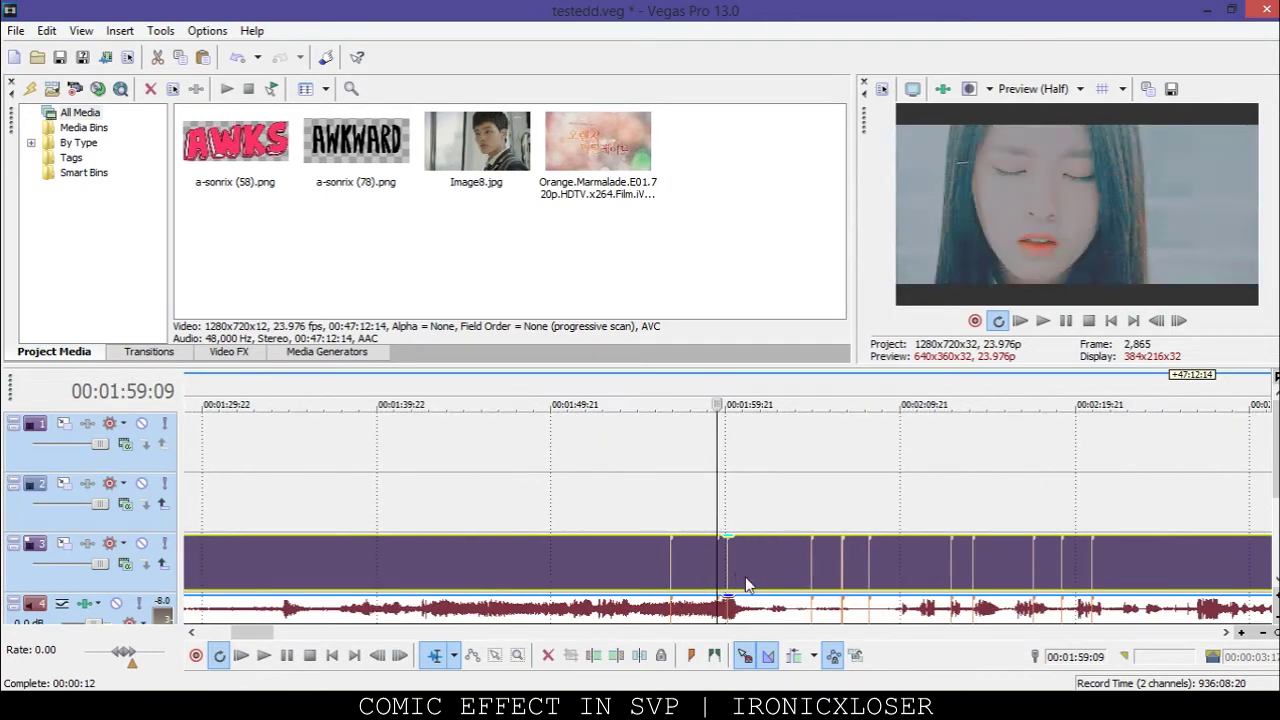
key(space)
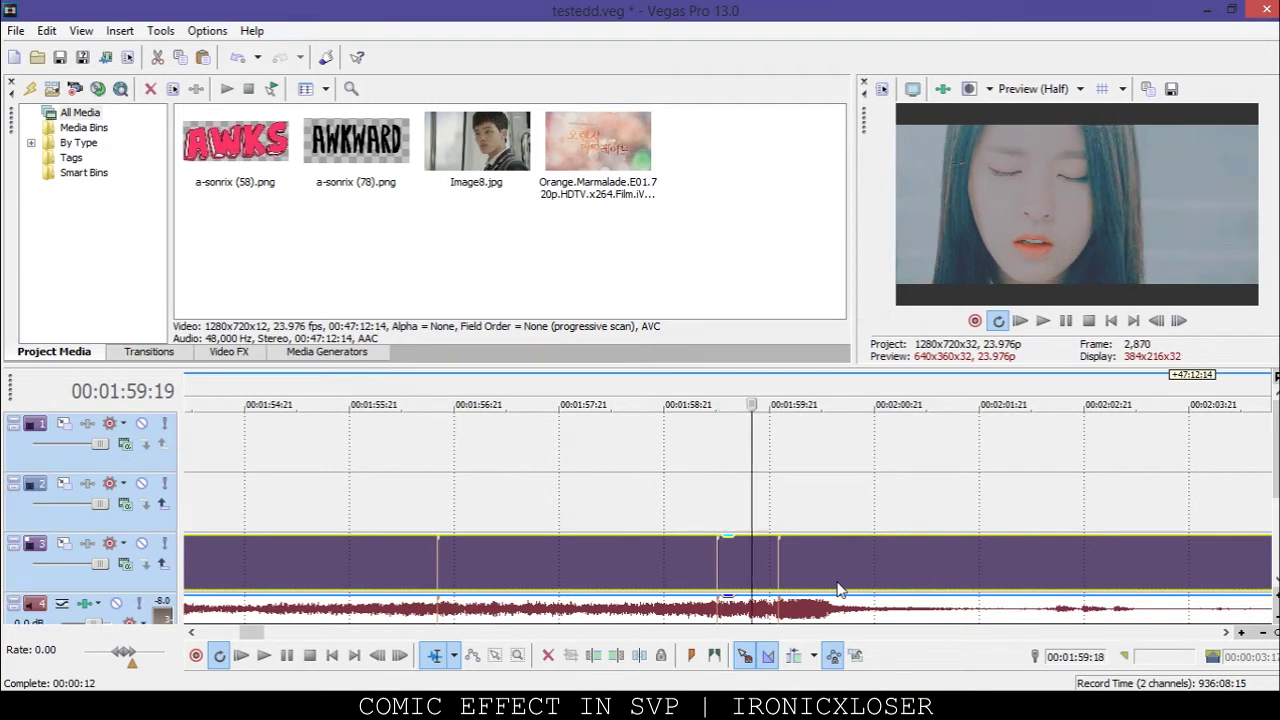
key(Left)
key(Left)
key(Left)
key(Left)
key(Left)
key(Left)
key(Left)
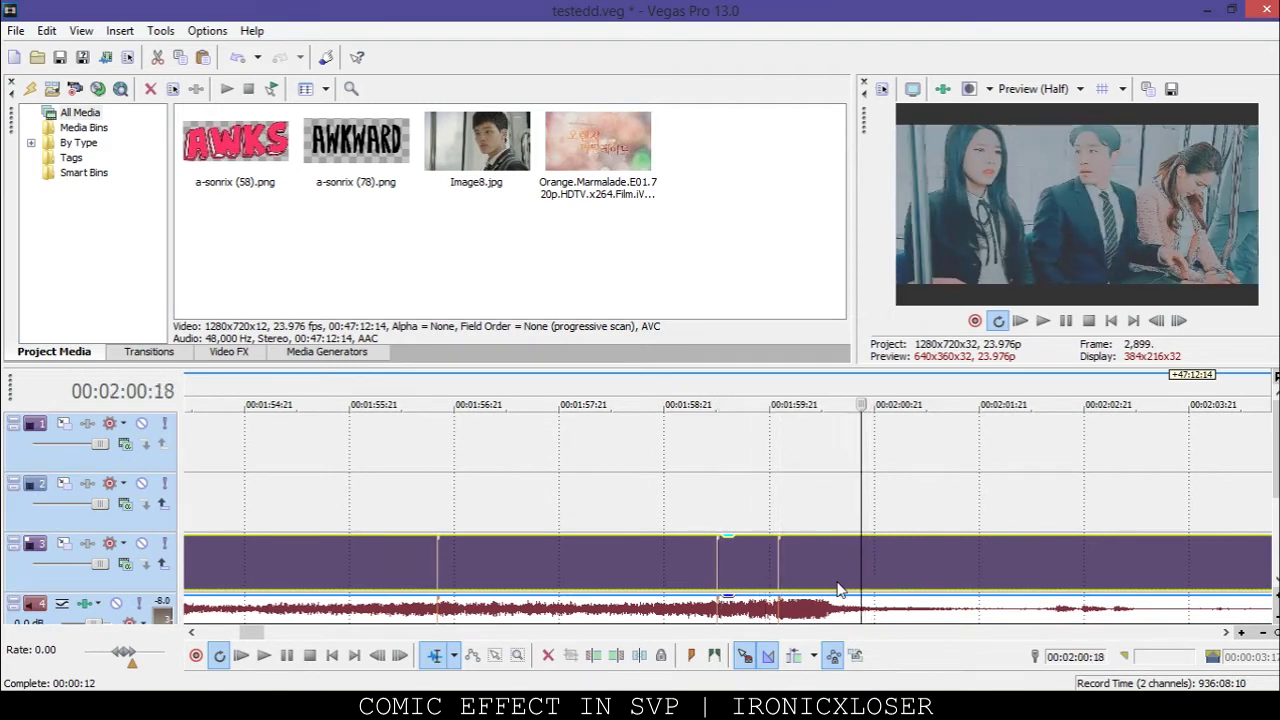
key(Left)
key(Left)
key(Left)
key(Left)
key(Left)
key(Left)
key(Left)
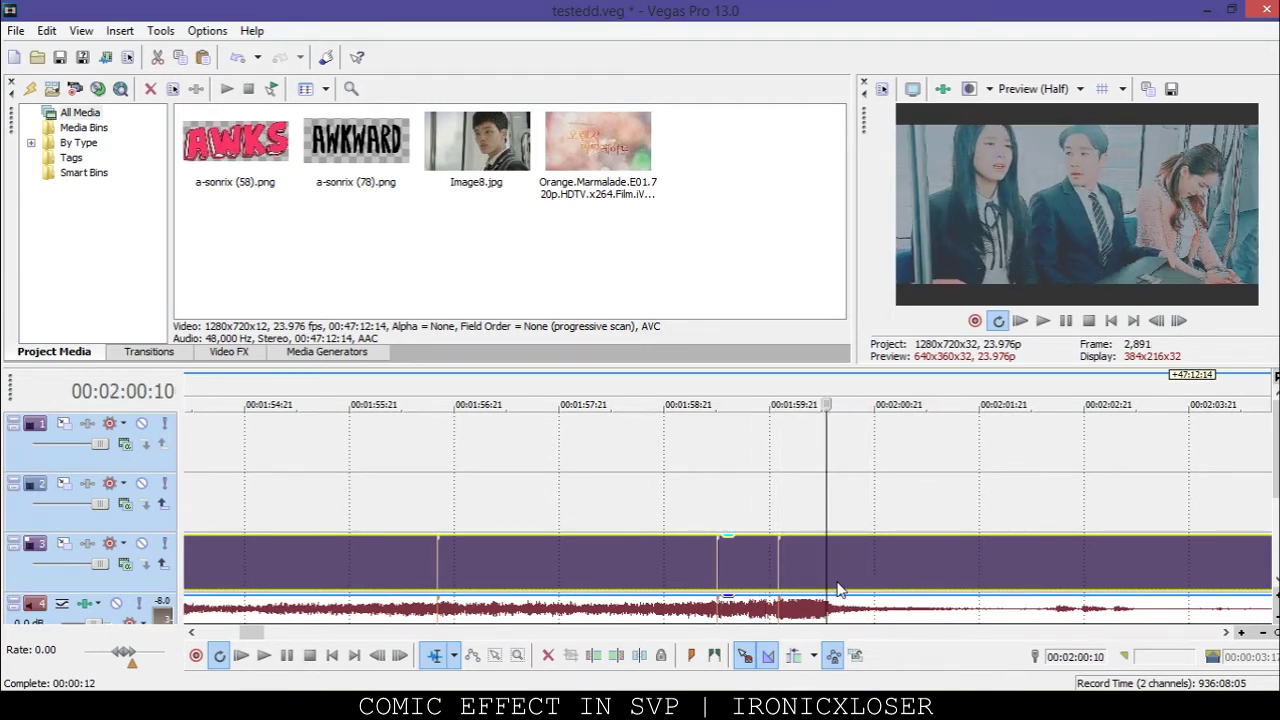
key(Left)
key(Left)
key(Left)
key(Left)
key(Left)
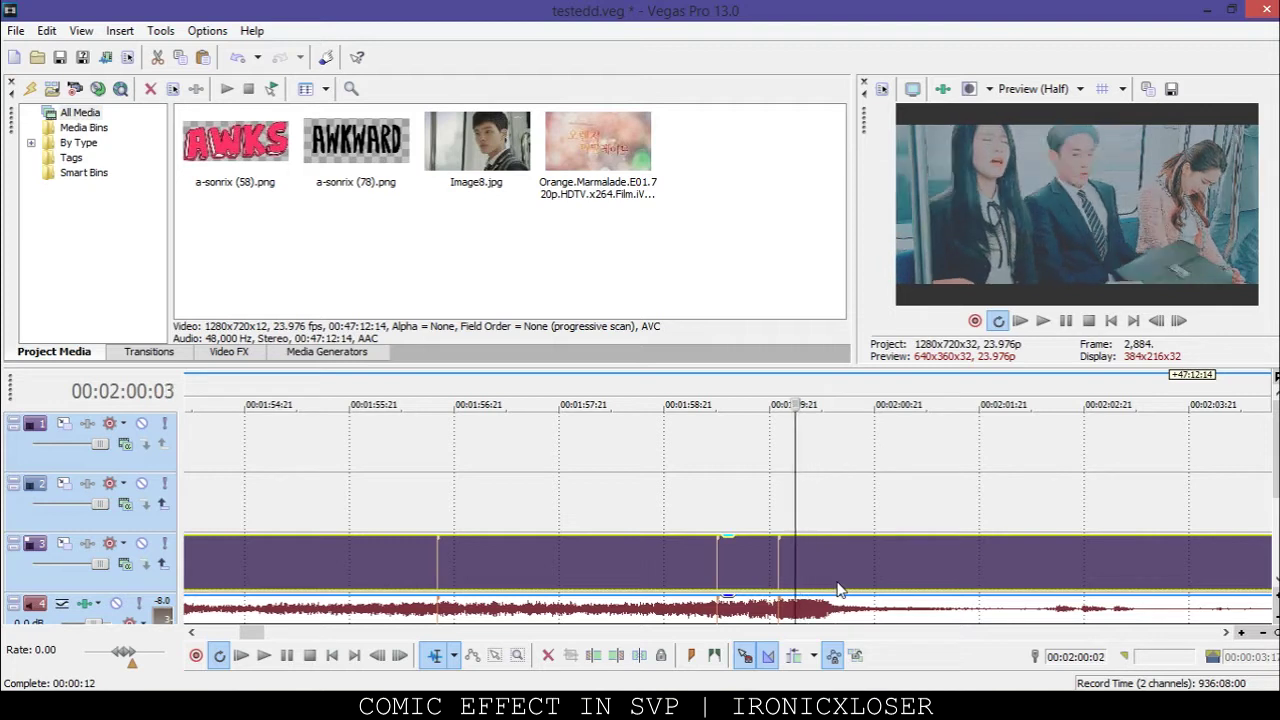
- Review the moment and bring up the options for the earlier part of the episode
key(space)
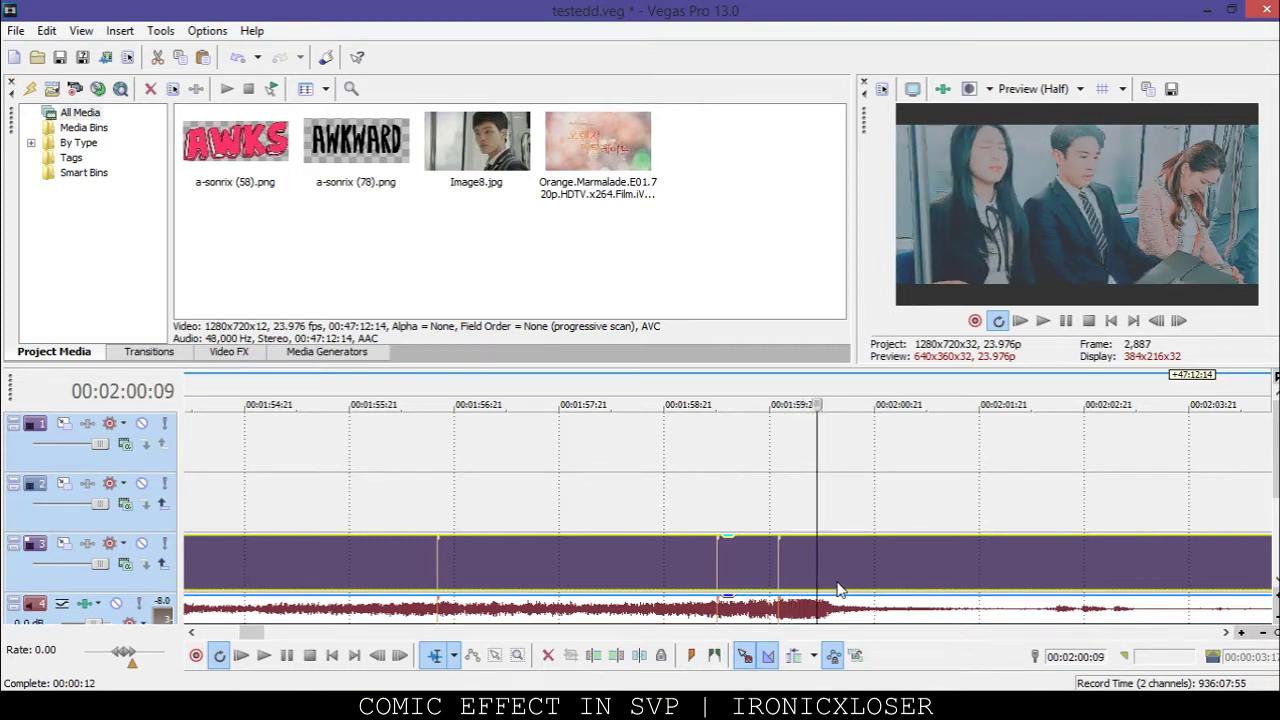
key(Left)
key(Left)
key(Left)
key(Left)
key(Left)
key(Left)
key(Left)
key(Left)
key(Left)
key(Left)
key(Left)
key(Left)
key(Left)
key(Left)
key(Left)
key(Left)
key(Left)
key(Left)
key(Left)
key(Left)
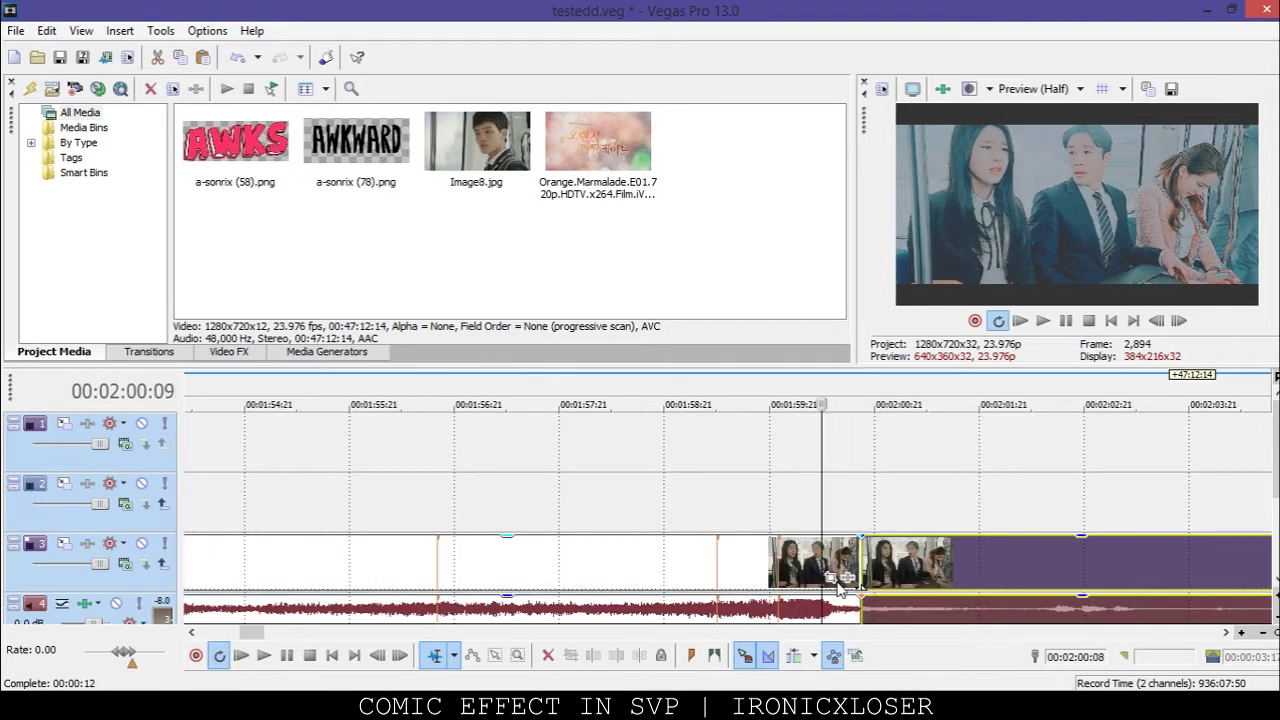
key(Left)
key(Left)
key(Left)
key(Left)
key(Left)
key(Left)
key(Left)
key(Left)
key(Left)
key(Left)
key(Left)
key(Left)
key(Left)
key(Left)
key(Left)
key(Left)
key(Left)
key(Left)
key(Left)
key(Left)
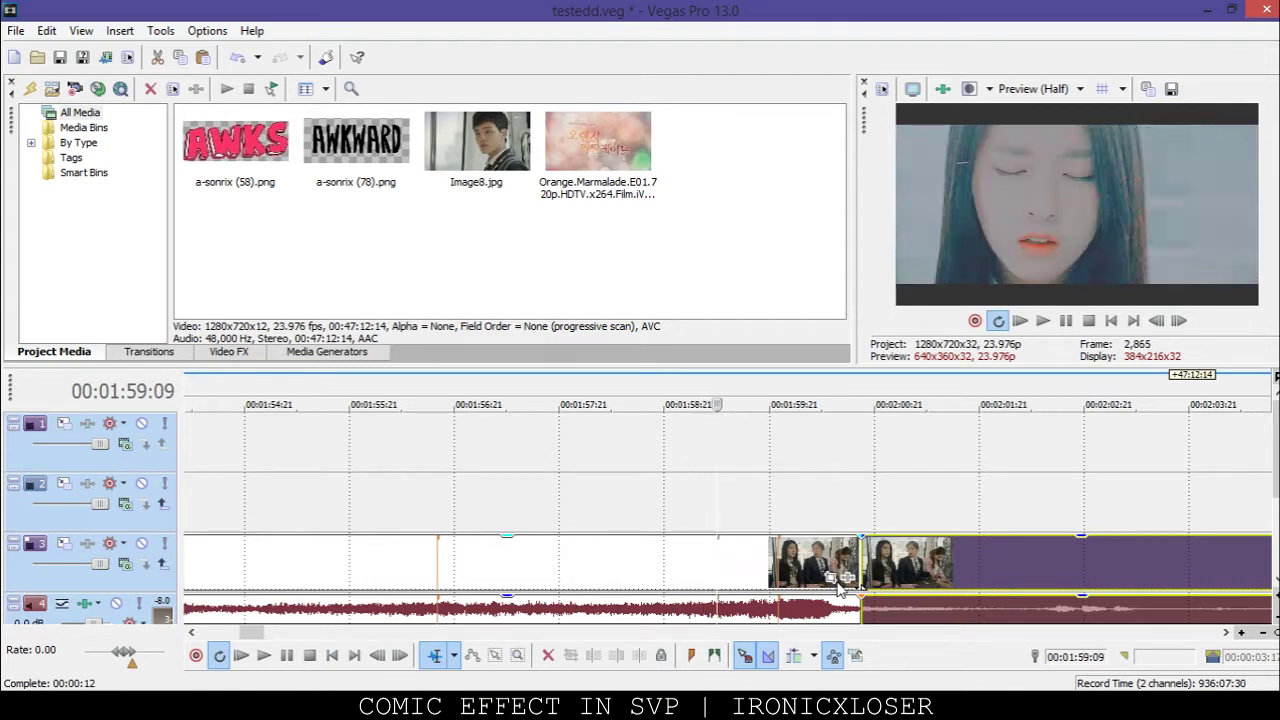
click(712, 557)
right_click(615, 569)
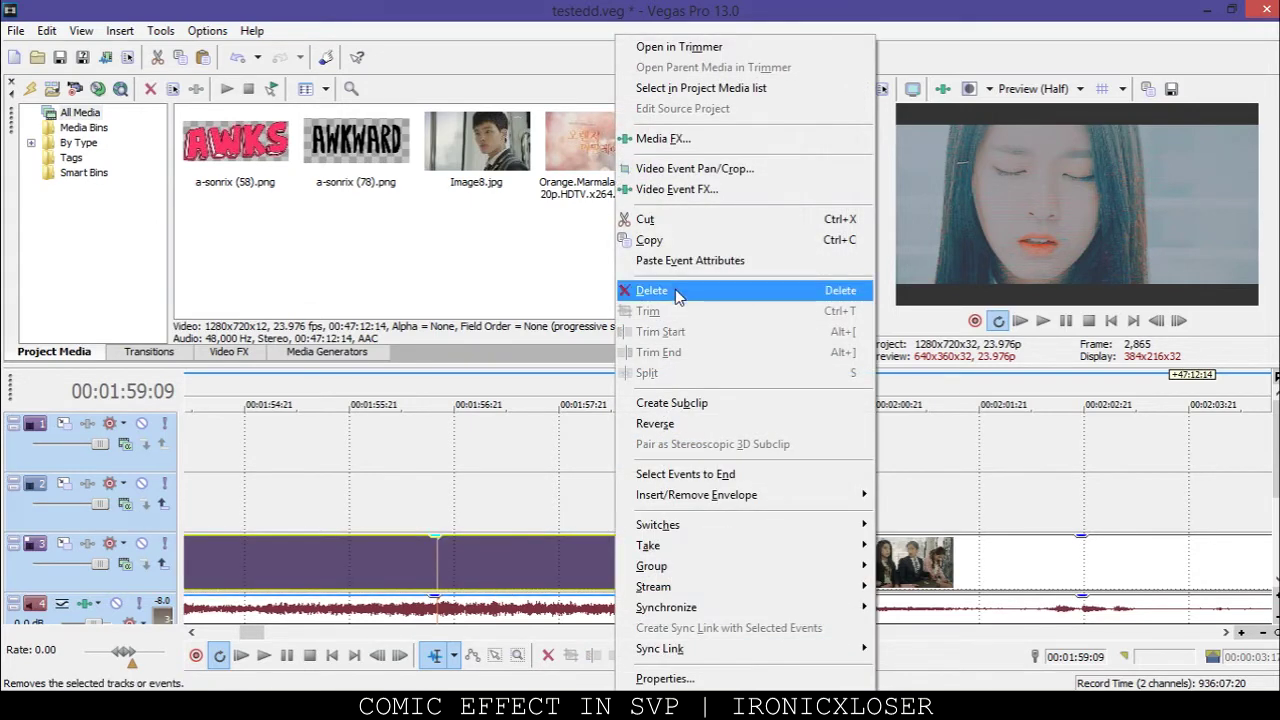
- Delete the unwanted earlier part and play the remaining episode from about 2:04
click(676, 292)
click(926, 565)
scroll(846, 562, down, 3)
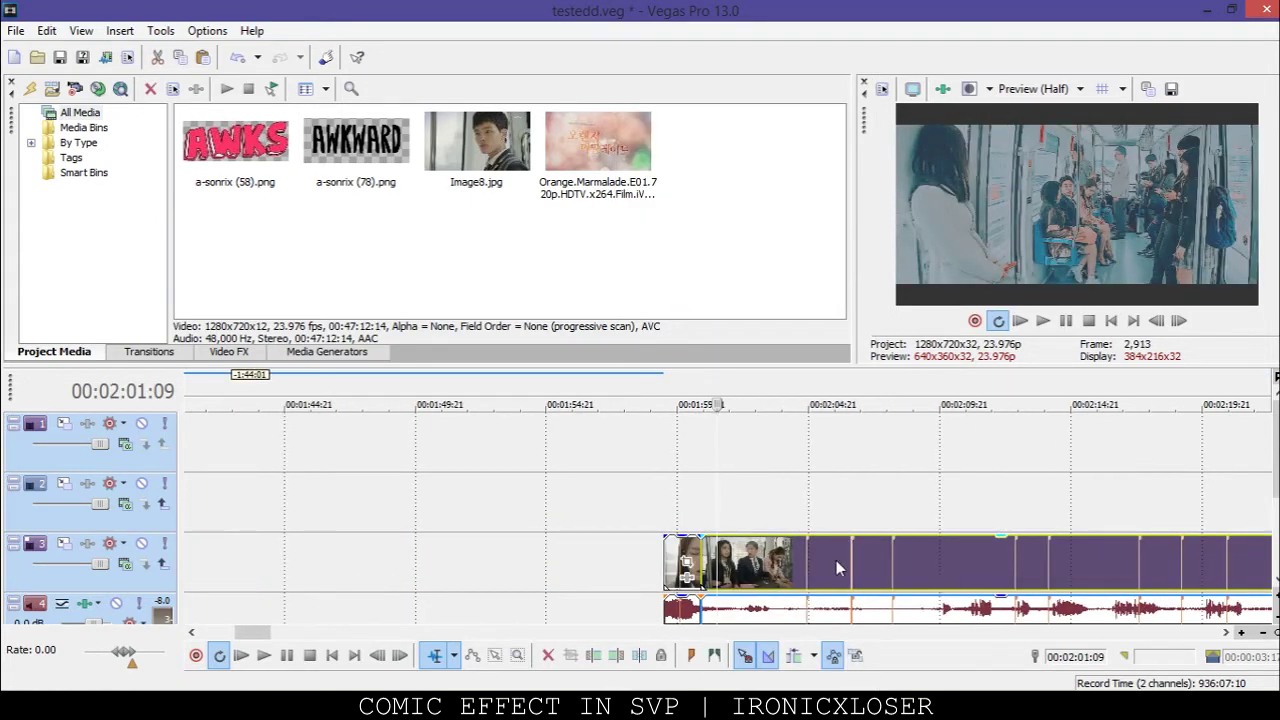
click(797, 568)
click(806, 572)
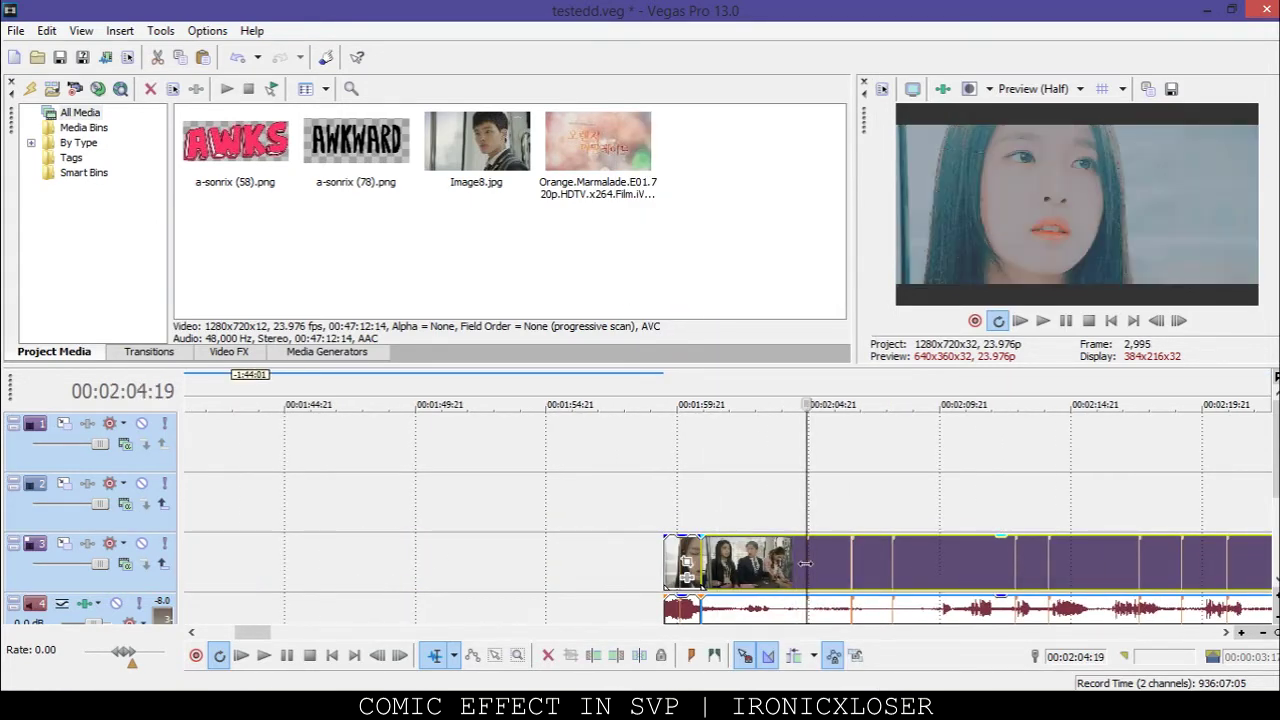
key(space)
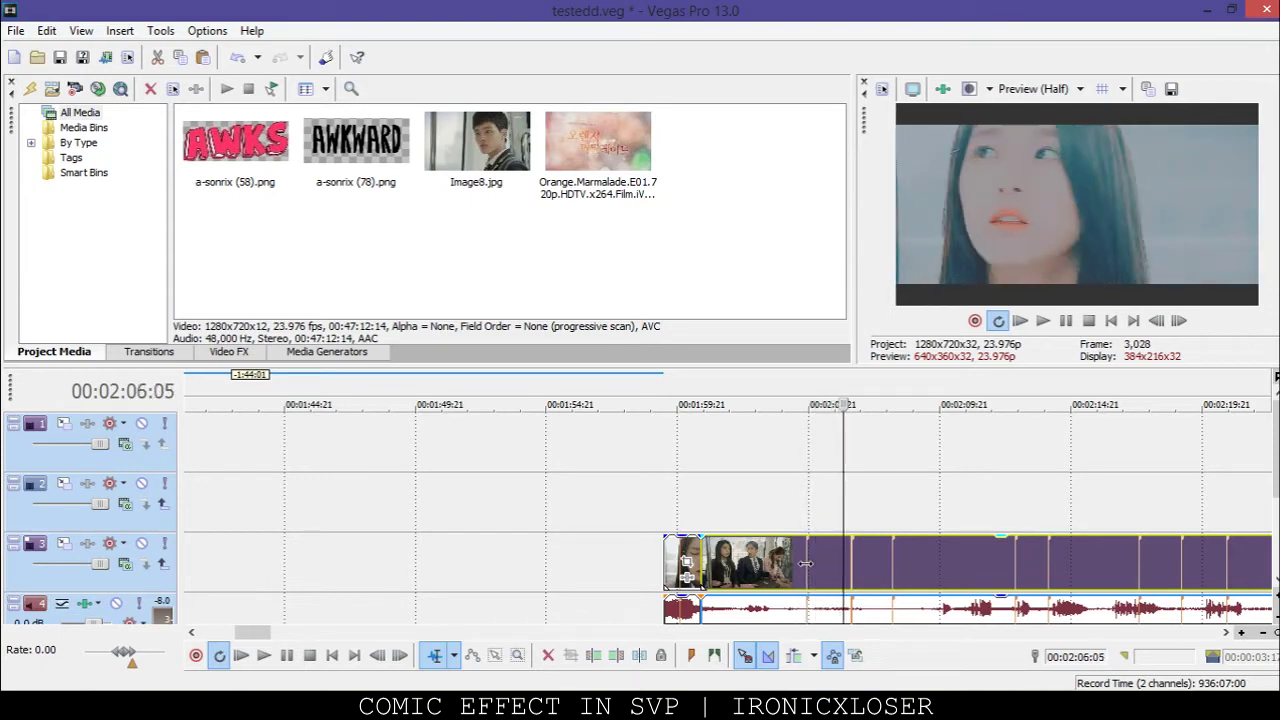
key(Return)
- Split the episode at 2:06:13 and 2:08:02
scroll(800, 568, up, 5)
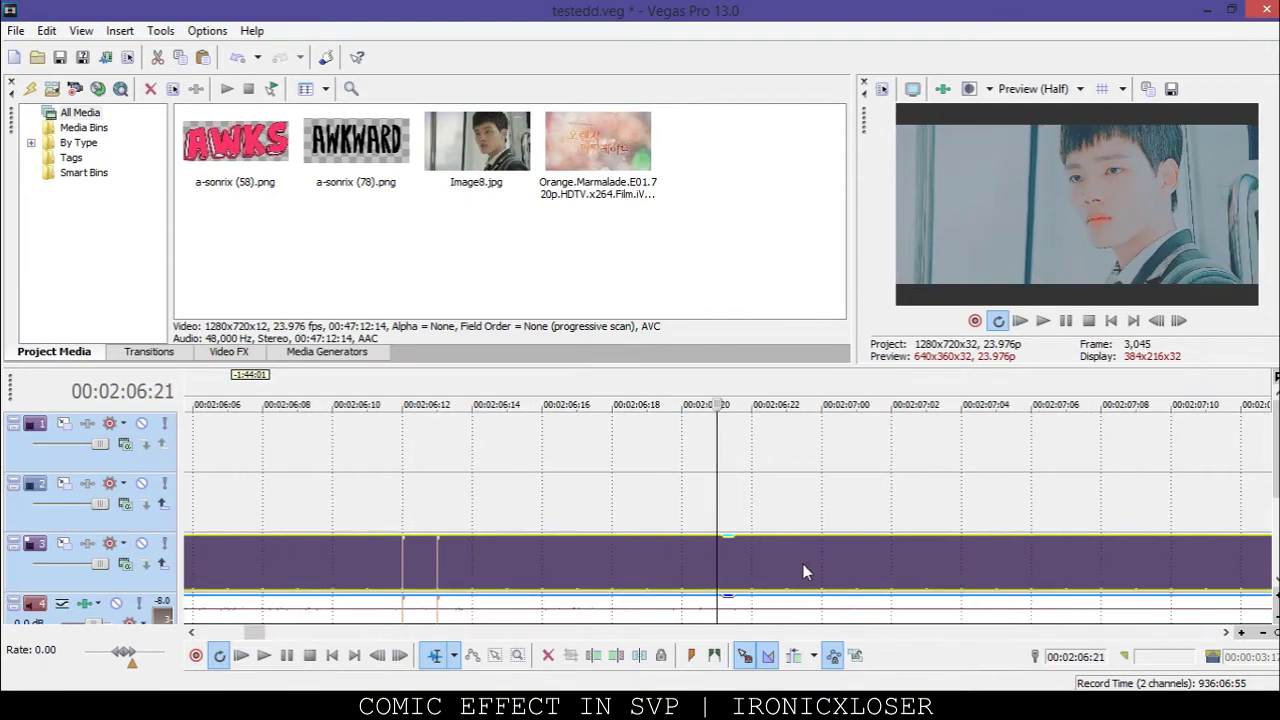
click(577, 558)
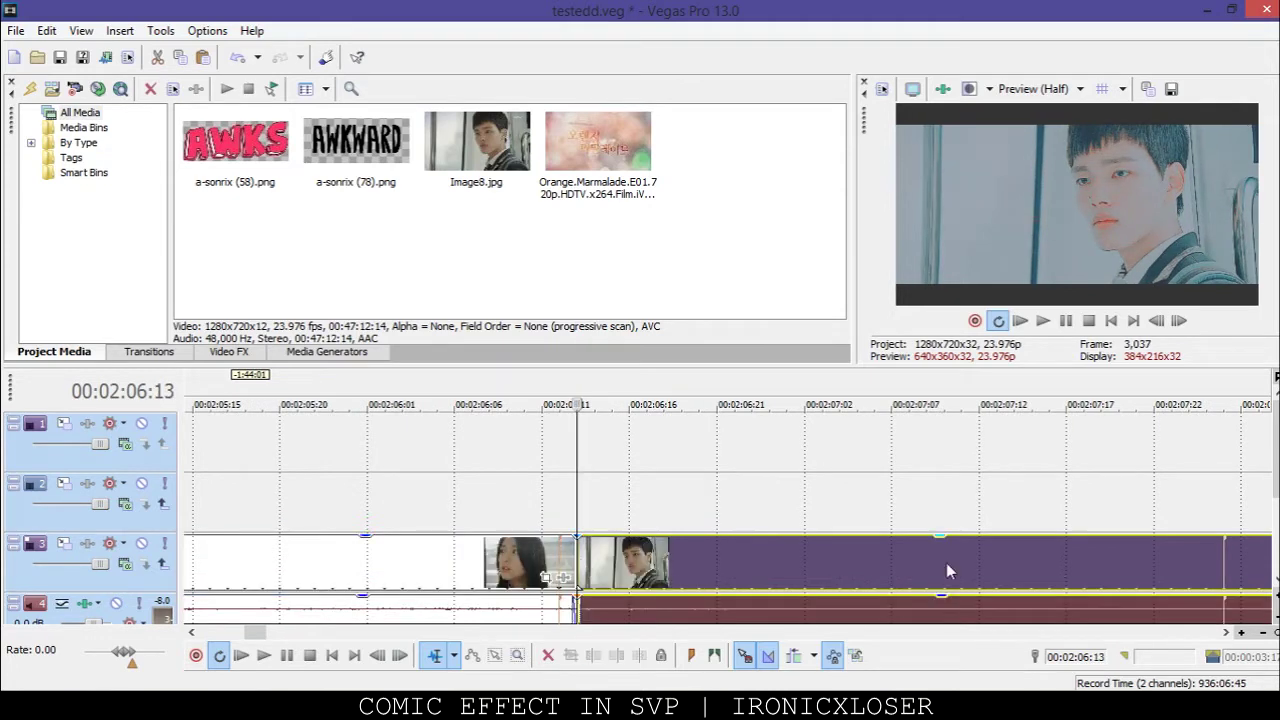
click(1222, 560)
key(s)
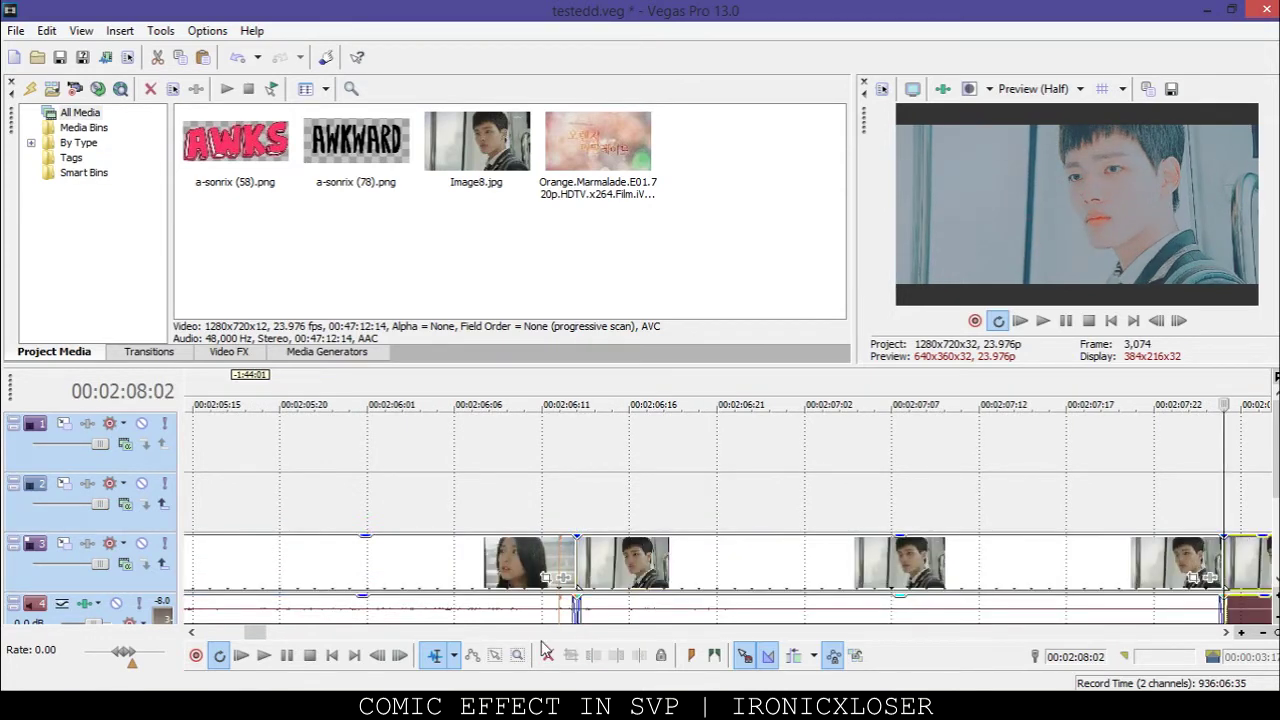
- Delete the part between the clips and the tail after 2:08:02
right_click(432, 562)
click(466, 290)
scroll(726, 501, down, 5)
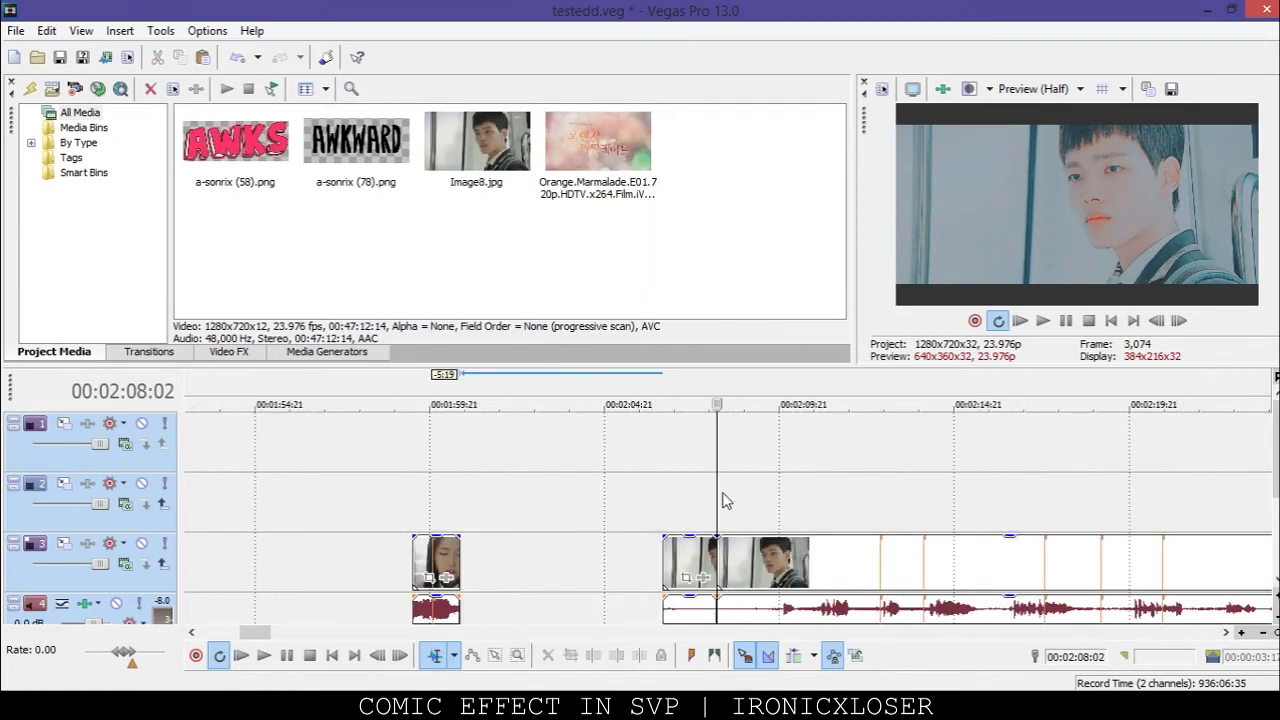
right_click(793, 563)
click(825, 290)
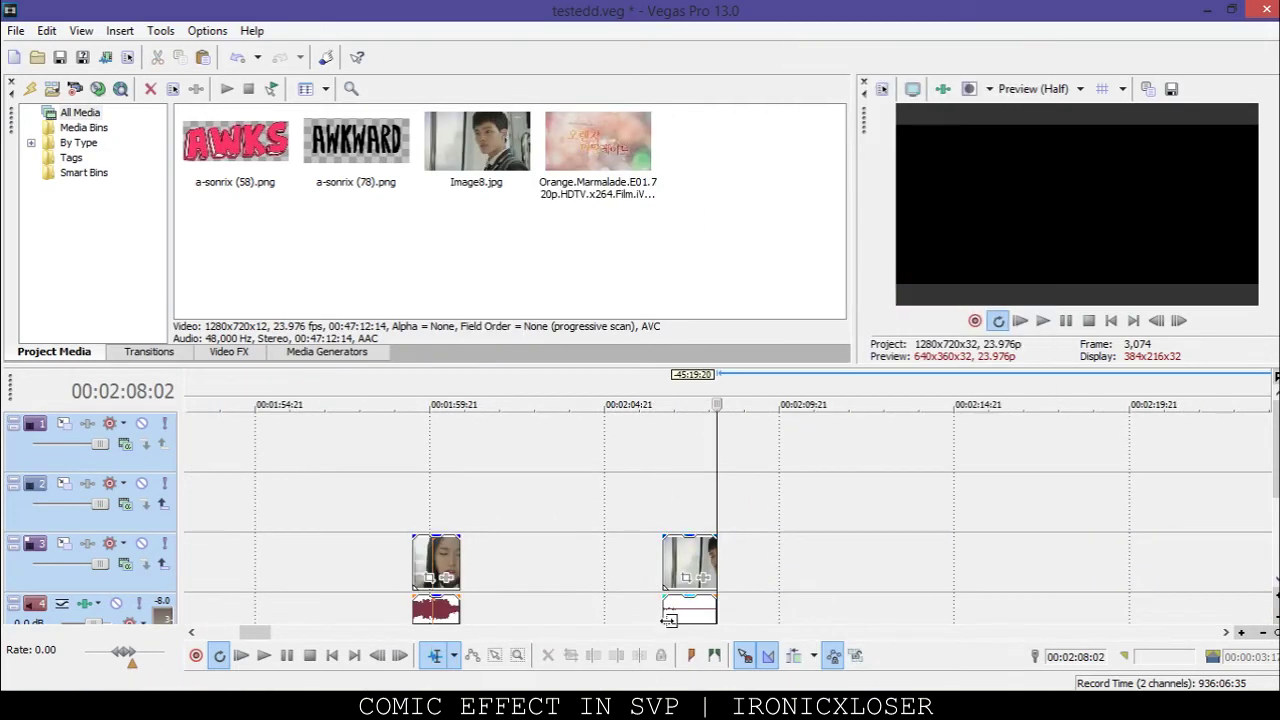
- Move the two short clips back to about 10 seconds
click(688, 606)
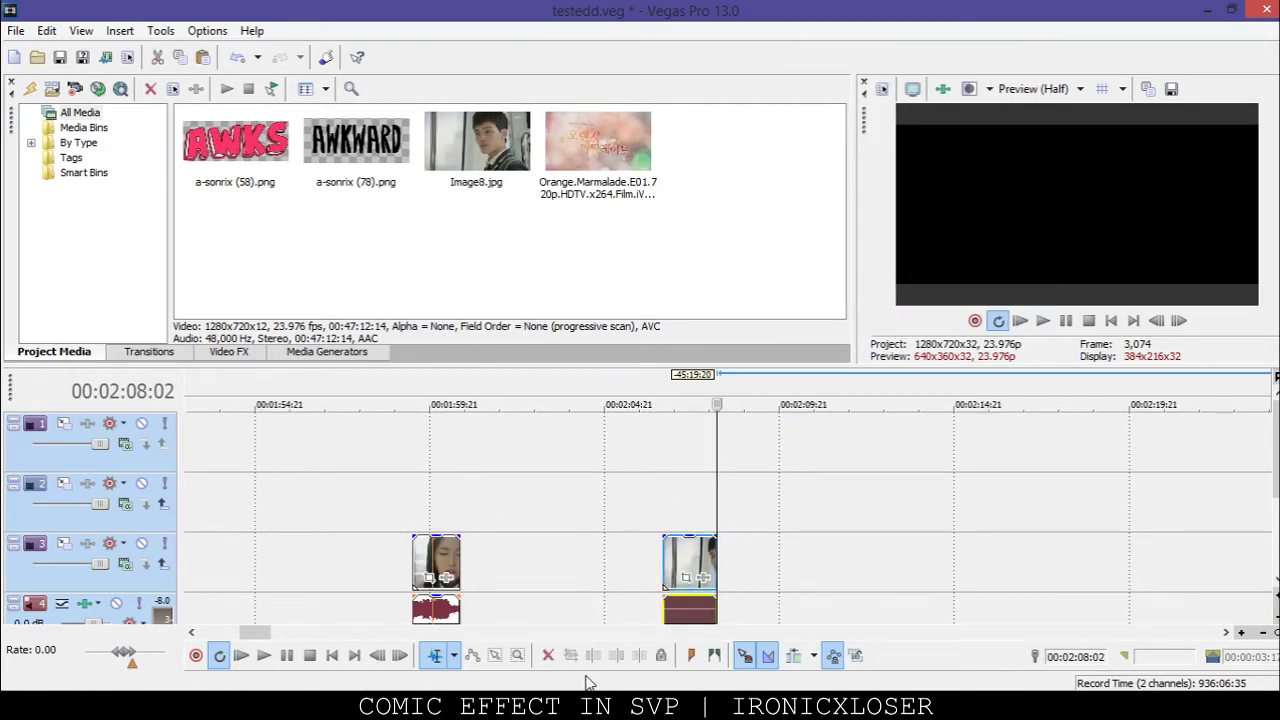
click(434, 562)
drag(420, 565, 548, 575)
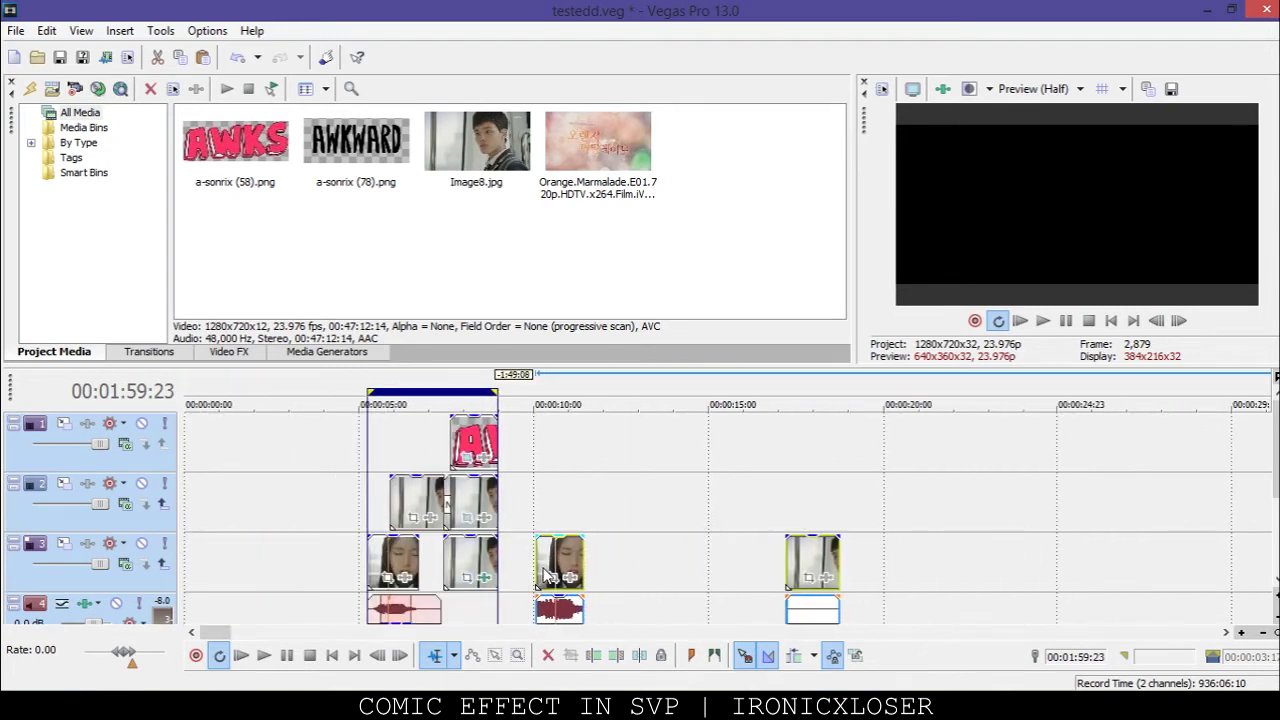
- Move the boy's short clip onto track 2 near 11 seconds
click(816, 576)
drag(620, 520, 612, 517)
click(536, 555)
scroll(640, 585, up, 2)
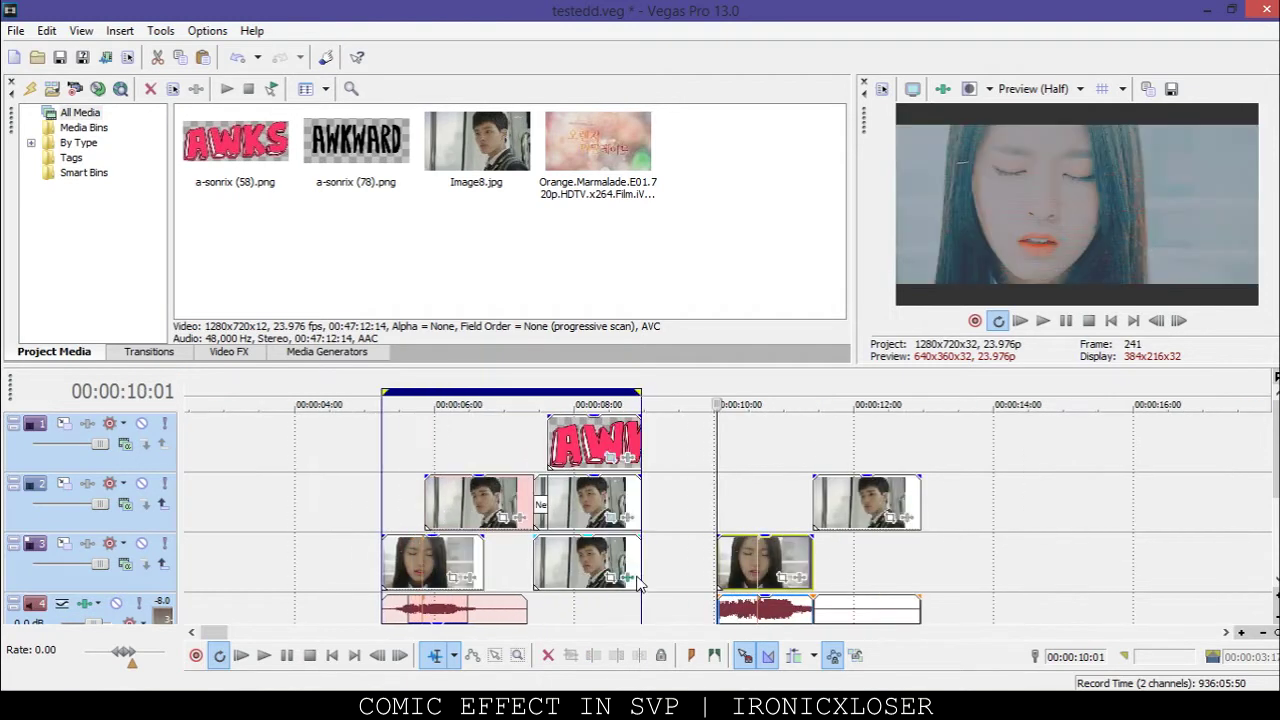
- Move the boy clip's empty audio to a new track and delete that extra audio track
click(850, 607)
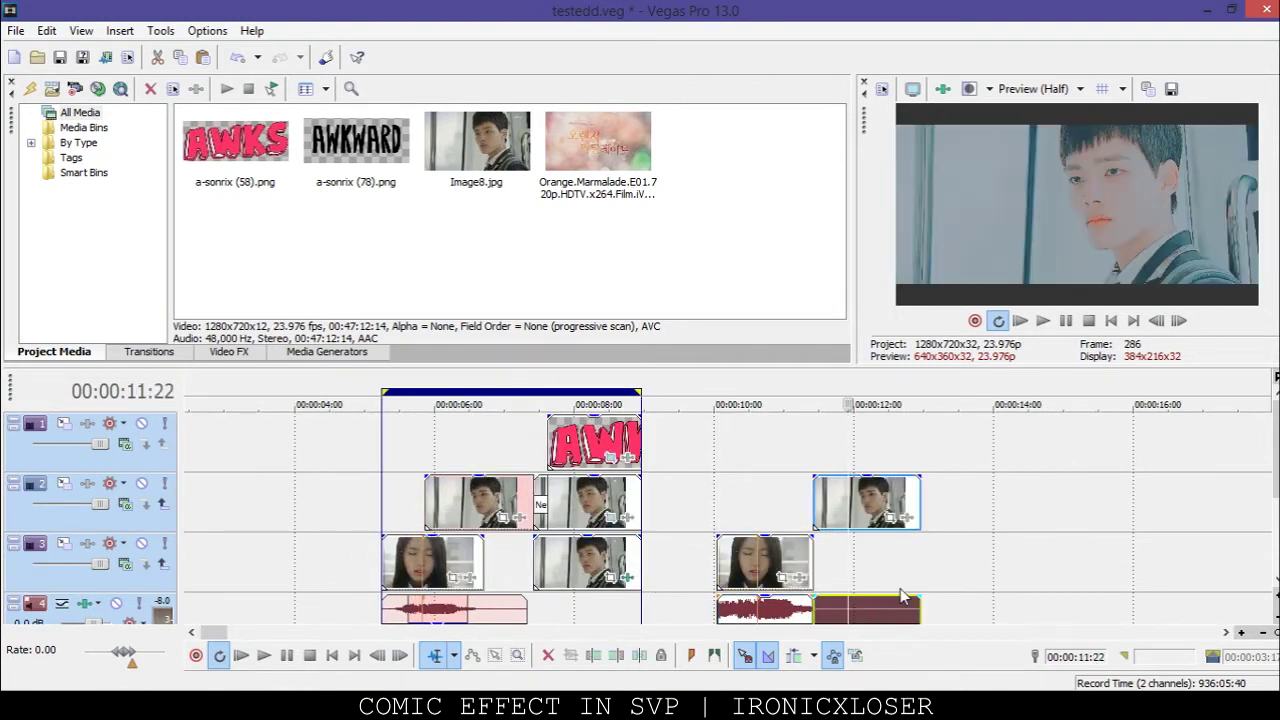
scroll(850, 607, down, 1)
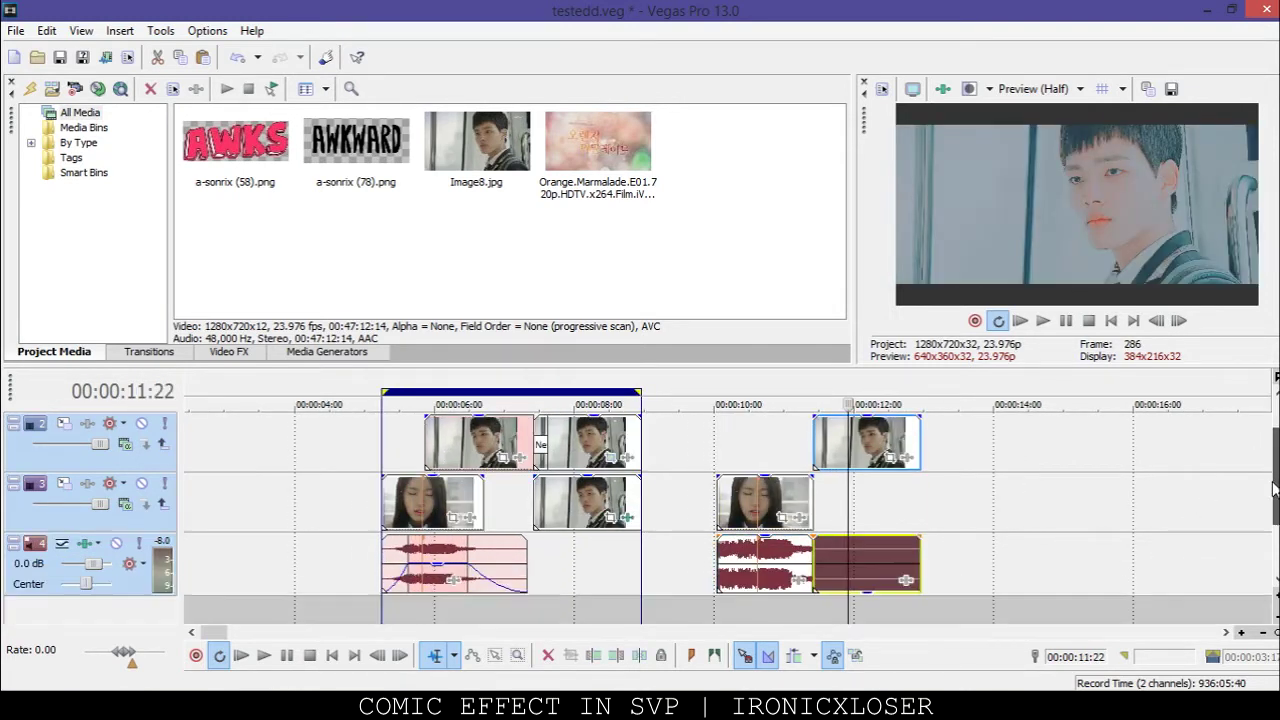
drag(884, 620, 874, 614)
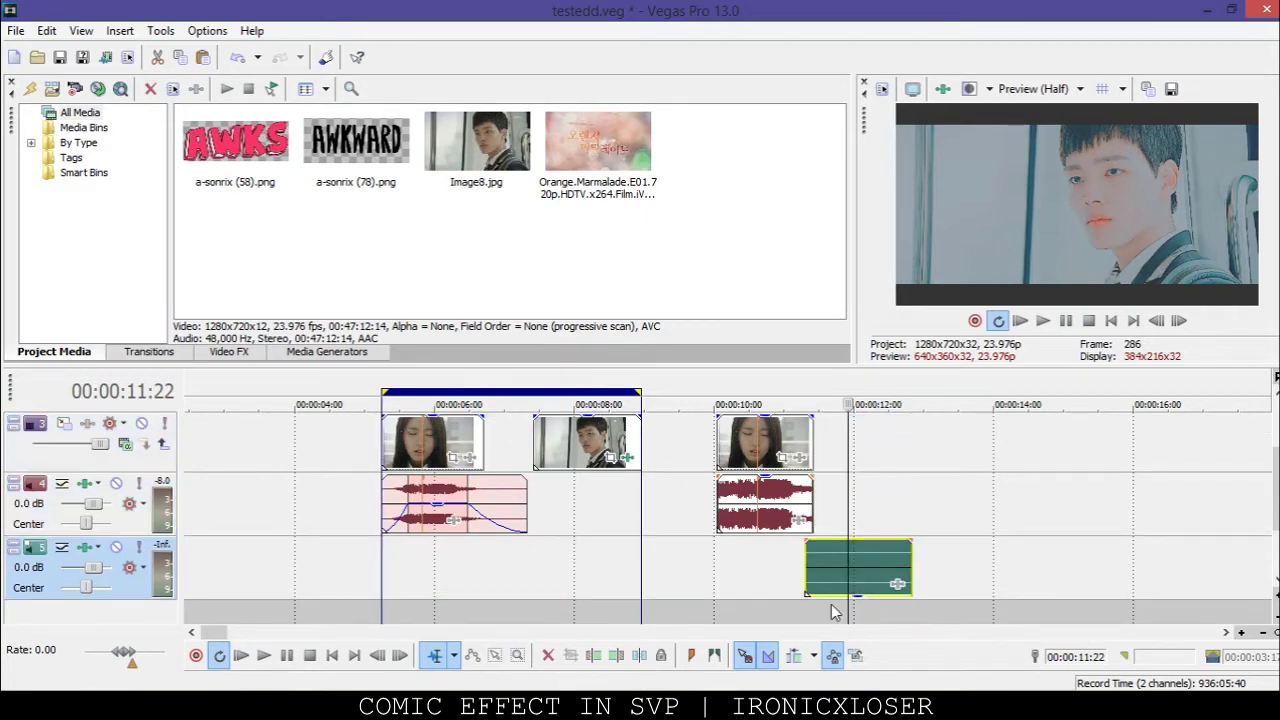
right_click(128, 588)
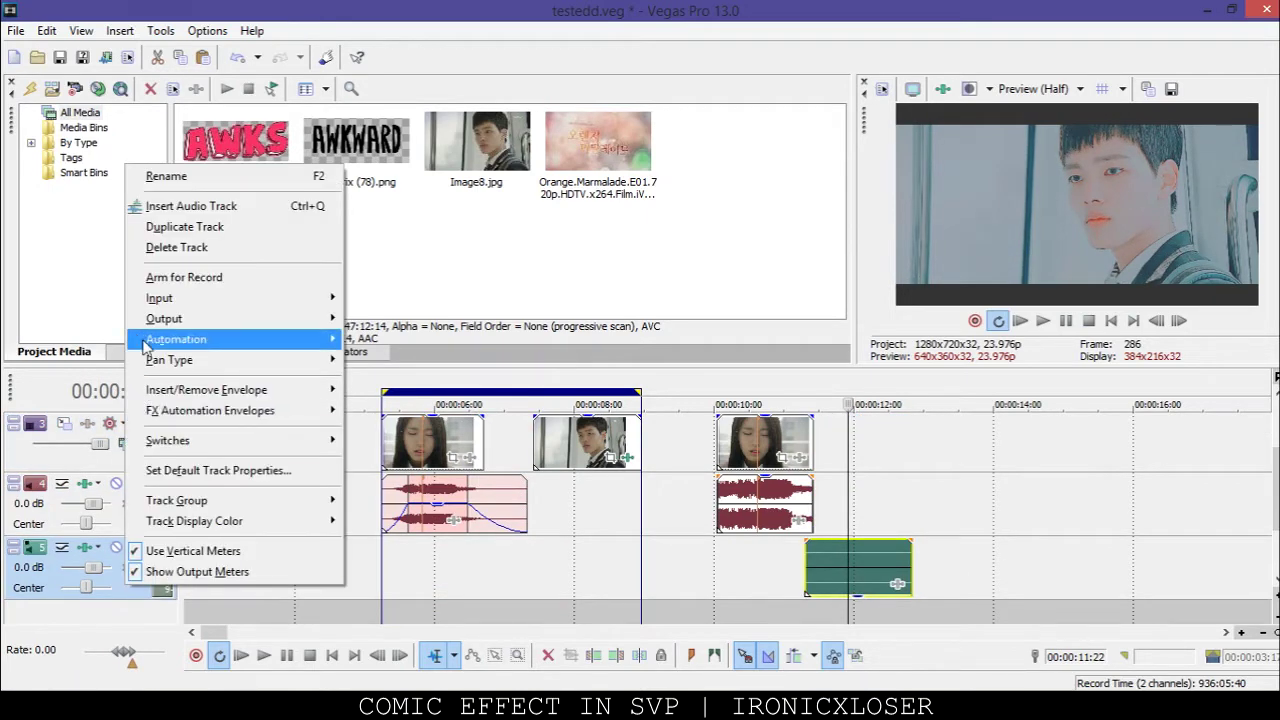
click(177, 247)
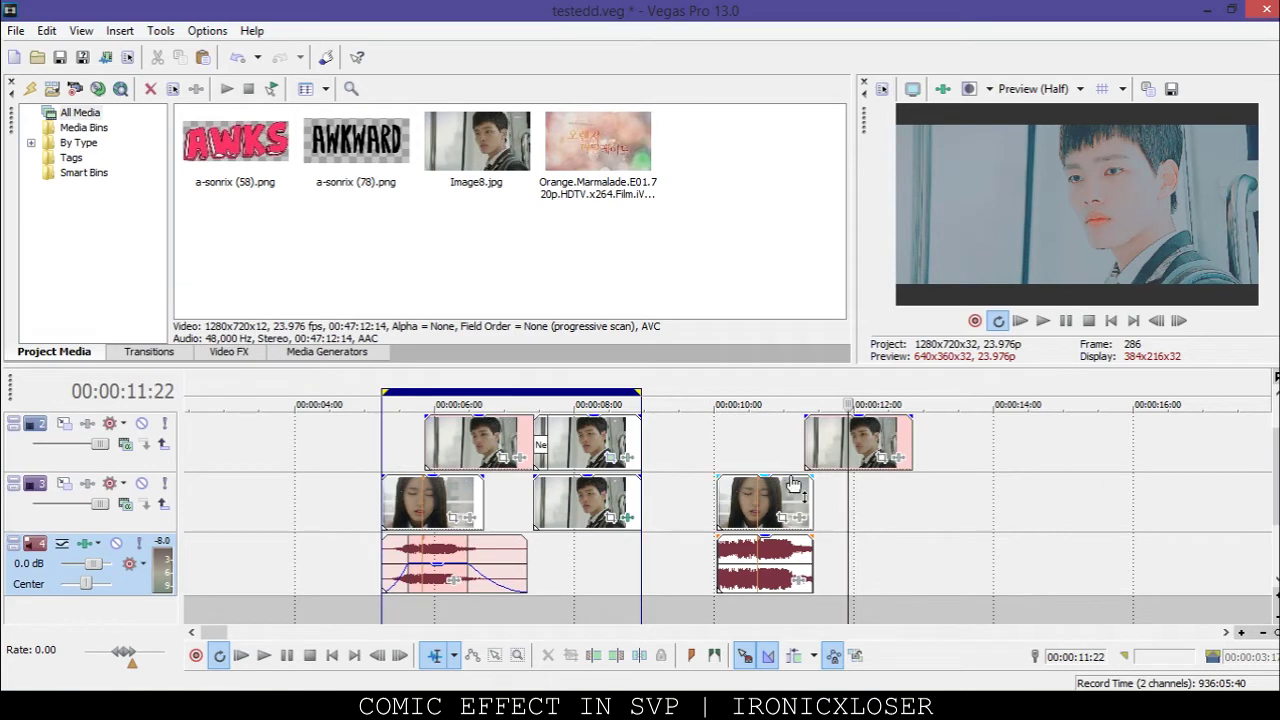
- Slide the boy's clip earlier so it overlaps the girl's clip on track 3
click(757, 503)
scroll(806, 503, up, 4)
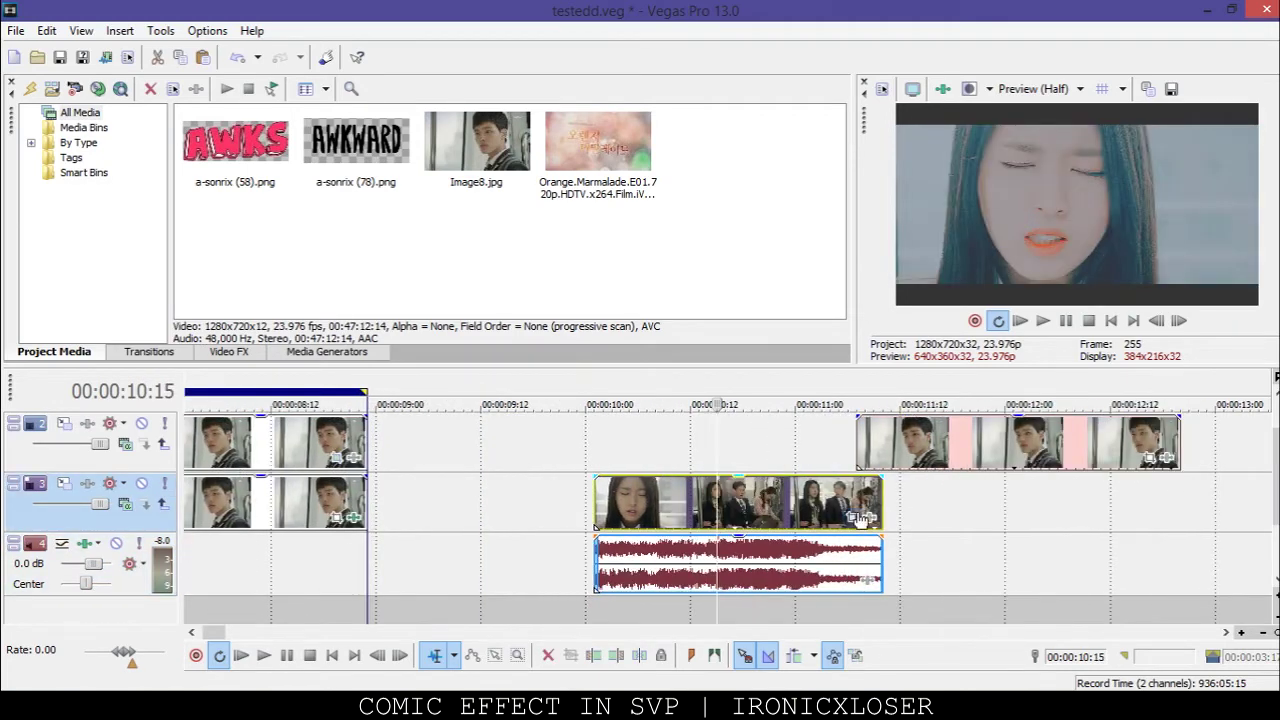
key(space)
key(space)
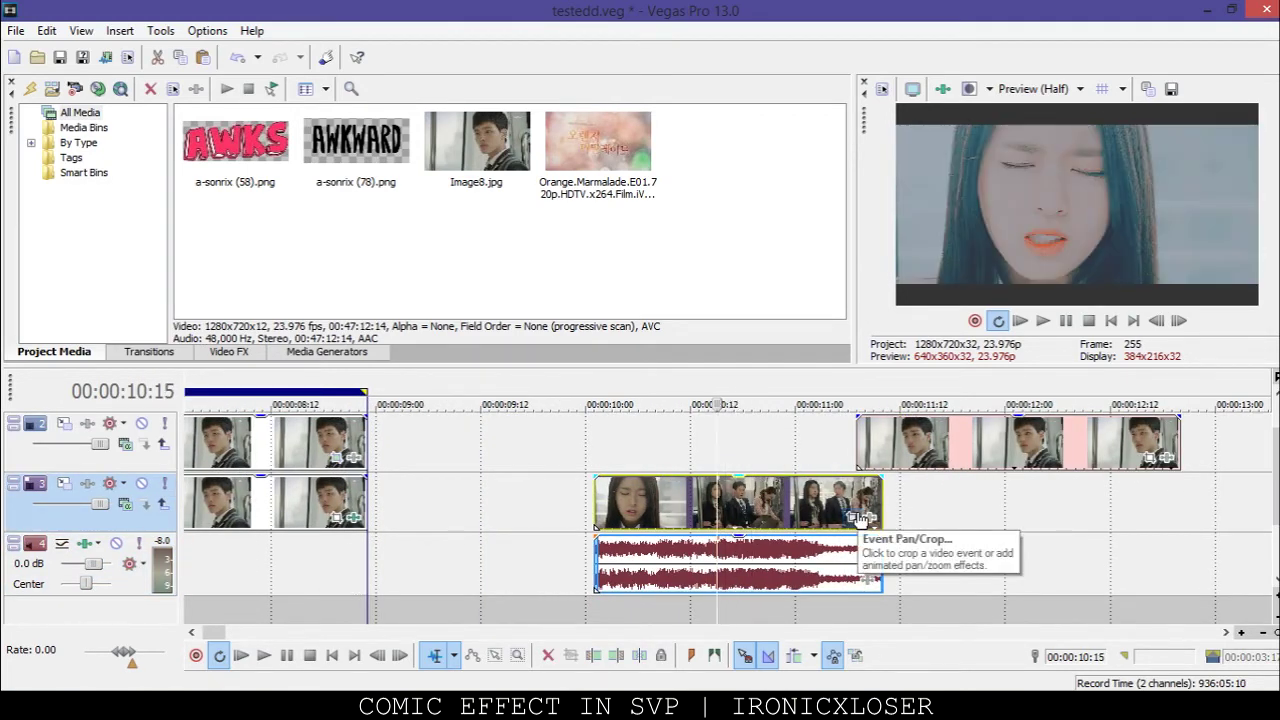
drag(970, 462, 826, 468)
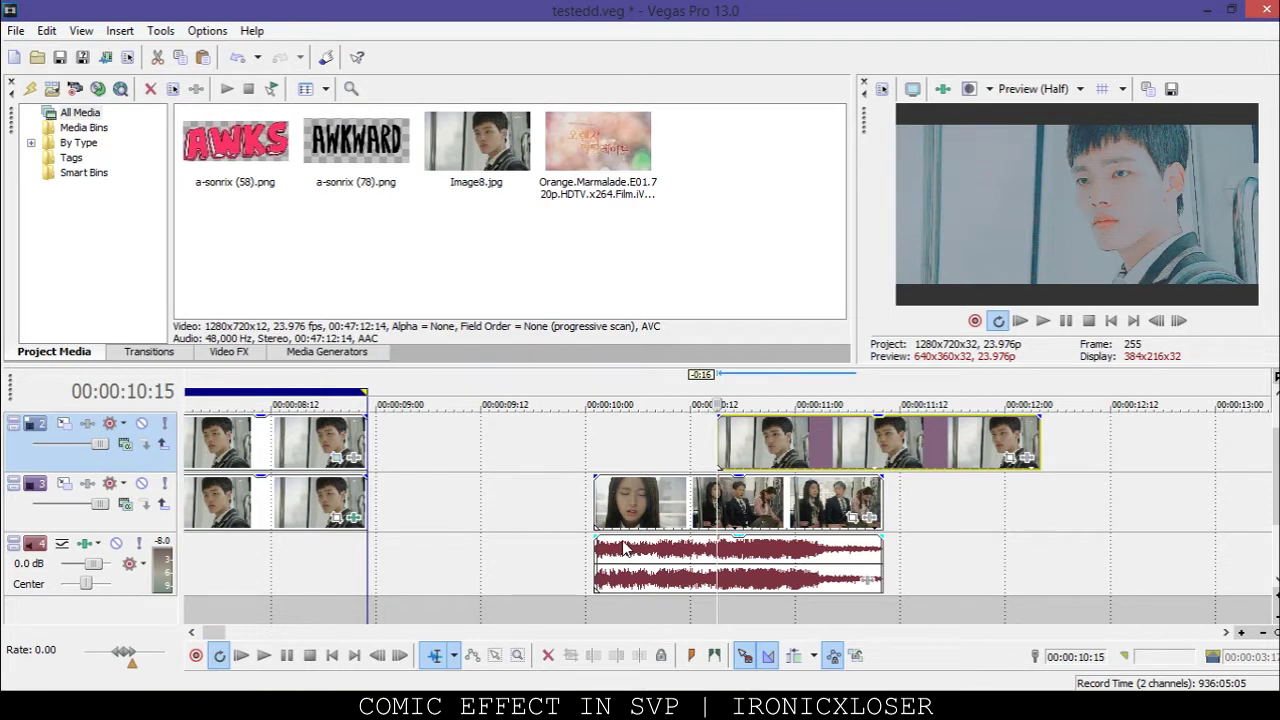
click(596, 565)
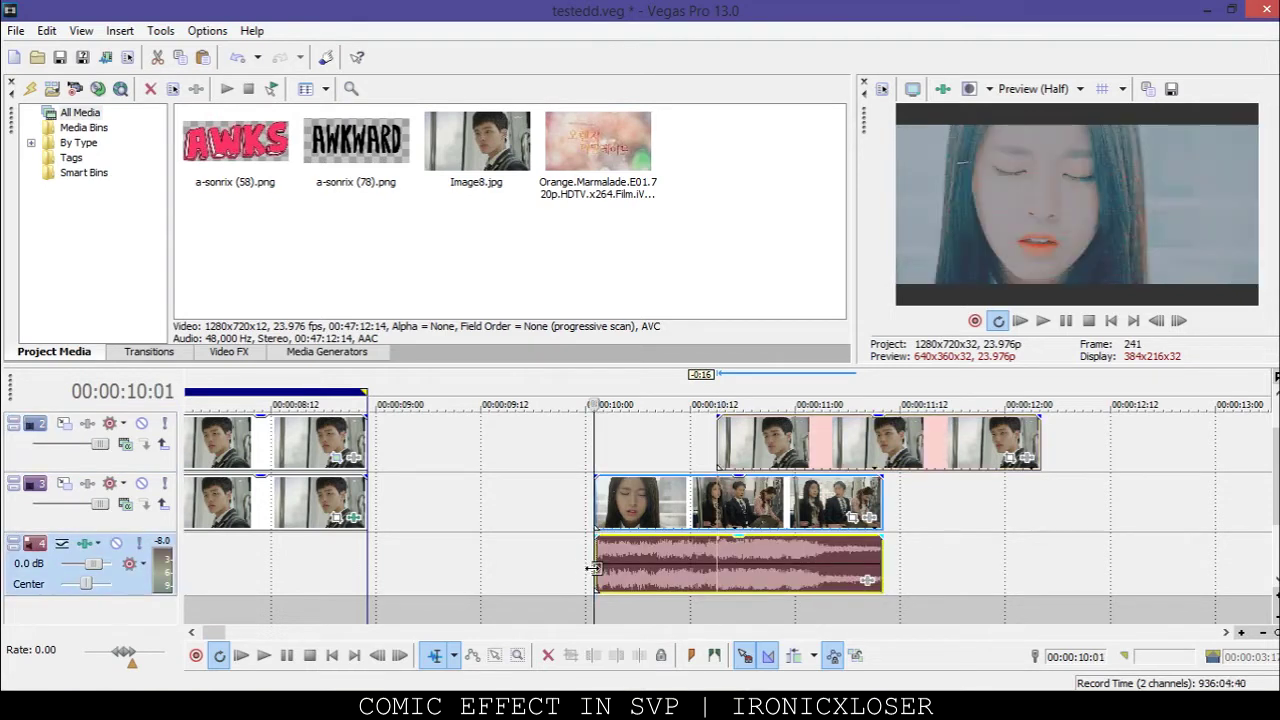
- Give the girl's audio a Fast Logarithmic fade-out and listen to it
key(space)
key(space)
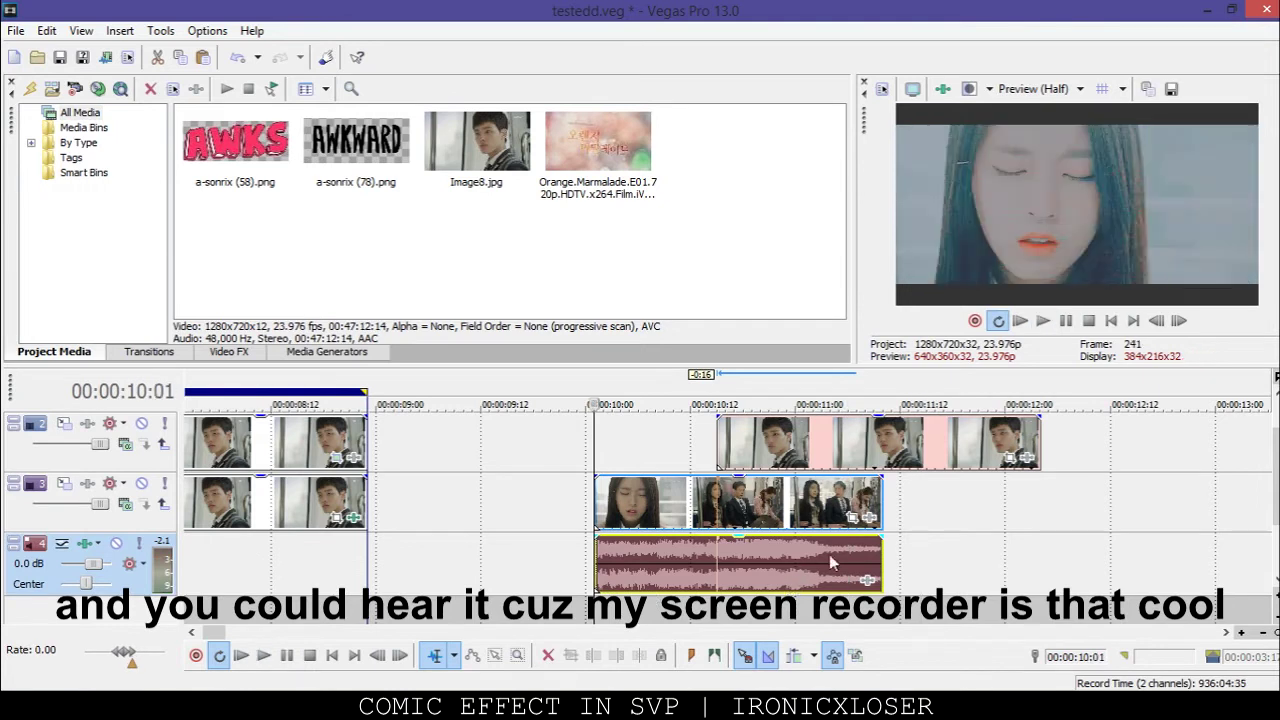
drag(878, 546, 727, 565)
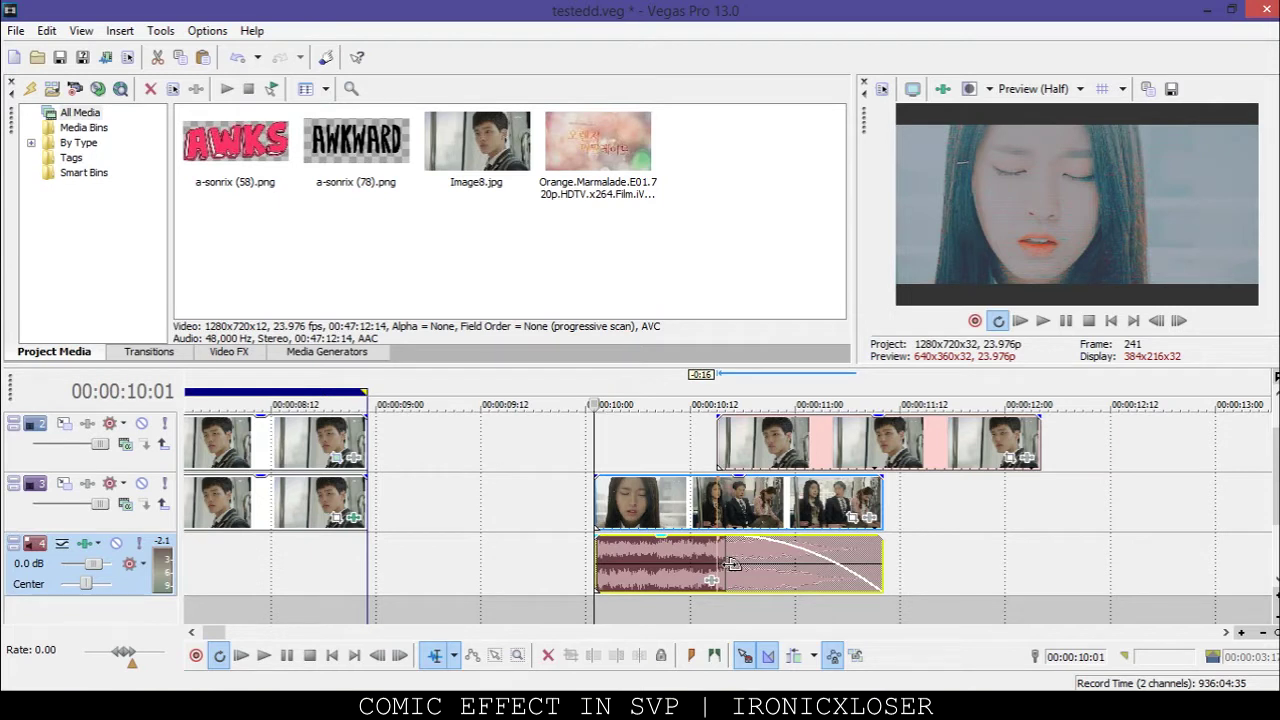
right_click(731, 564)
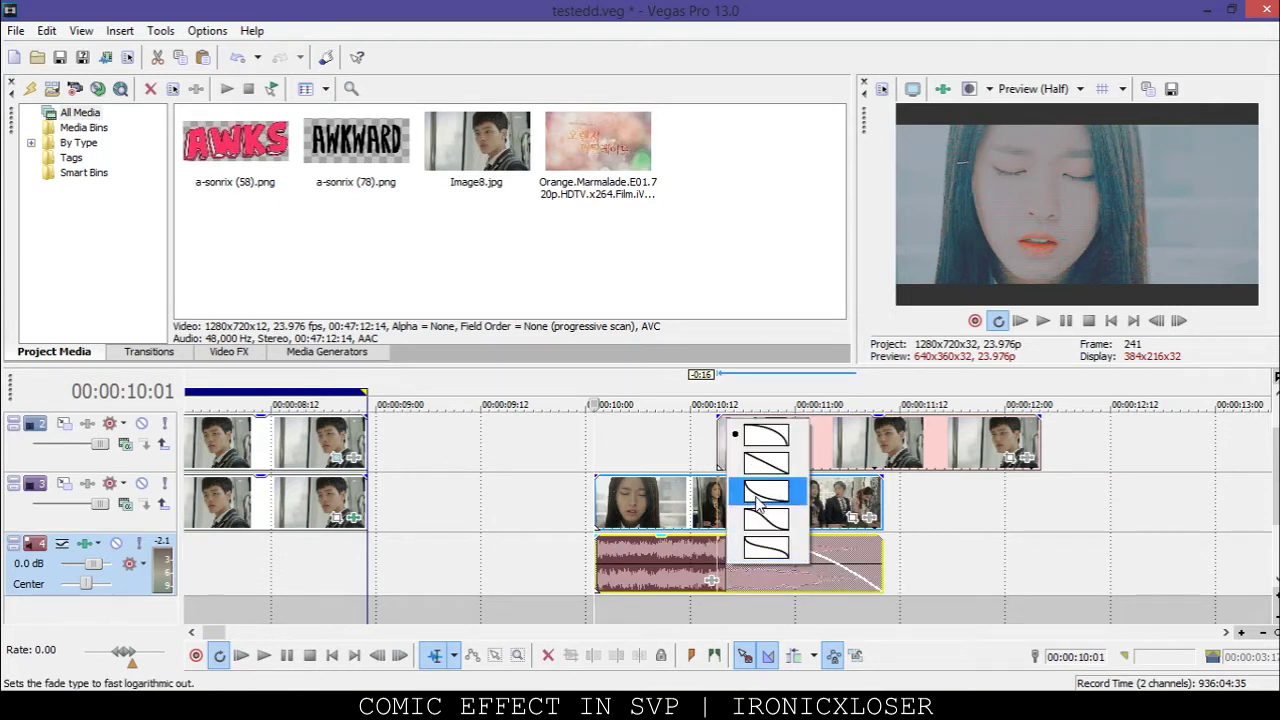
click(765, 492)
key(space)
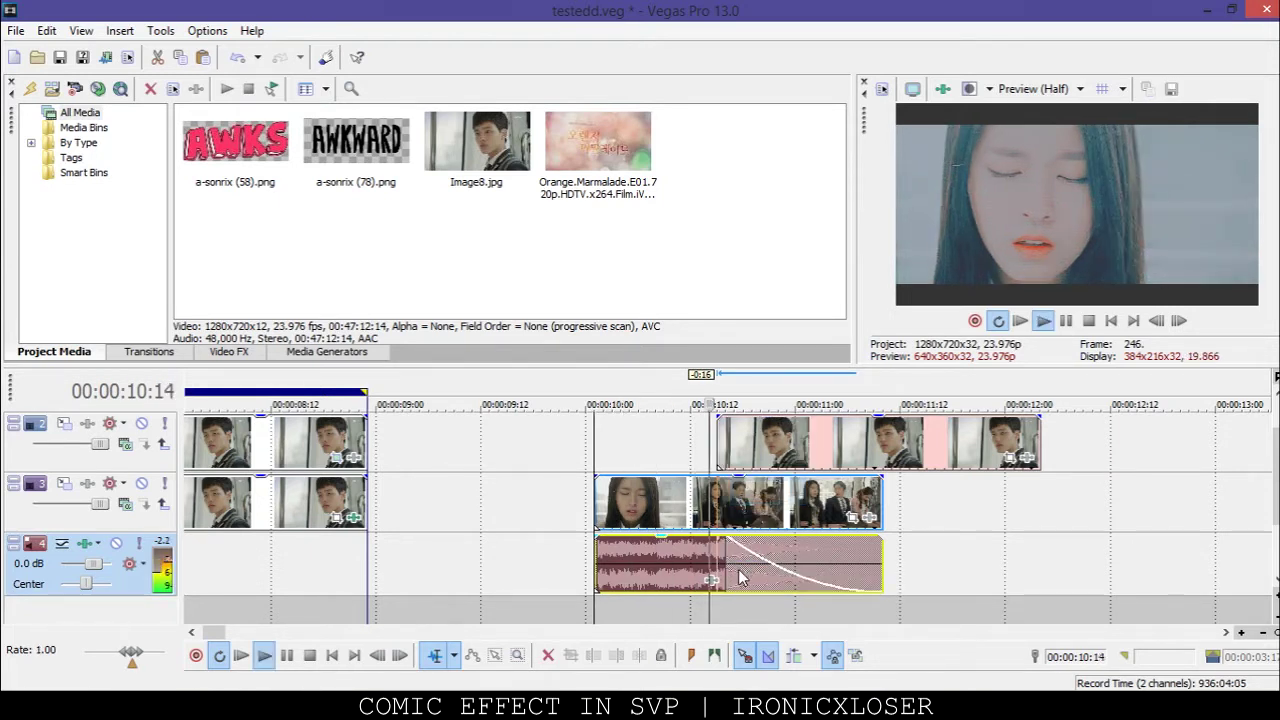
key(space)
- Lower the girl's audio gain to about -3.6 dB and replay the section from 10:15
drag(668, 540, 670, 572)
drag(597, 541, 652, 570)
click(714, 445)
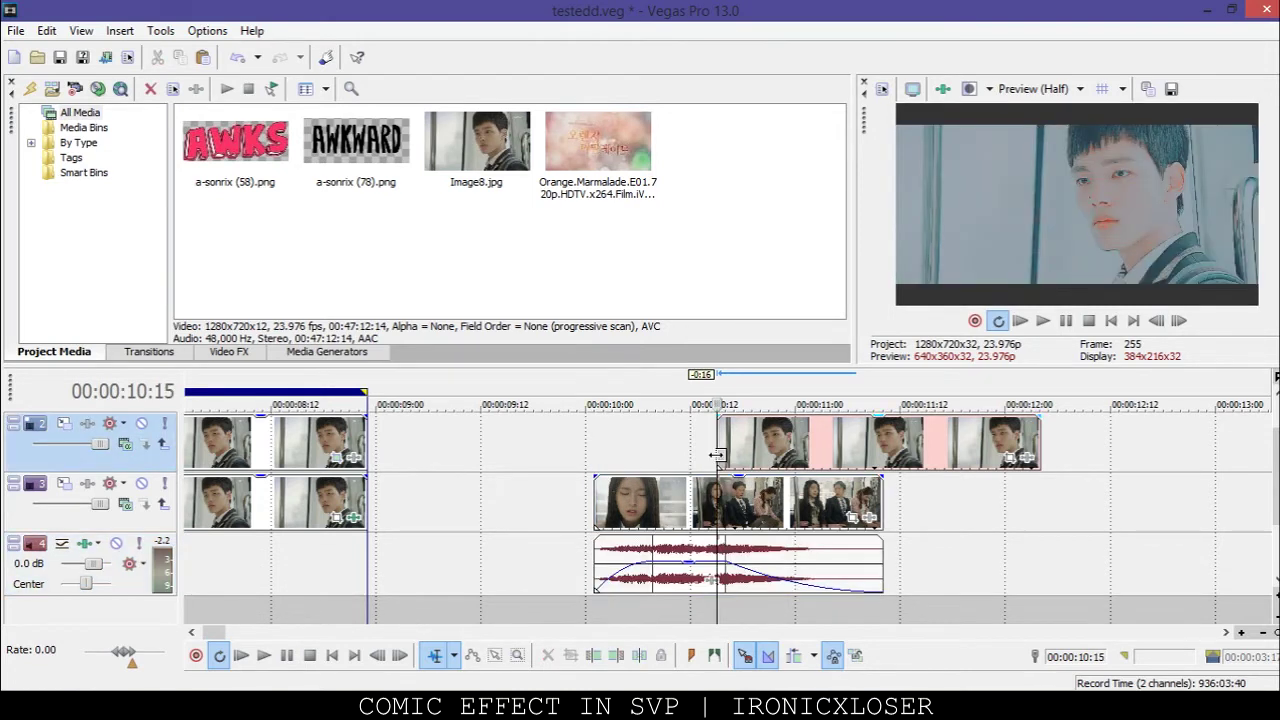
key(space)
key(space)
click(943, 88)
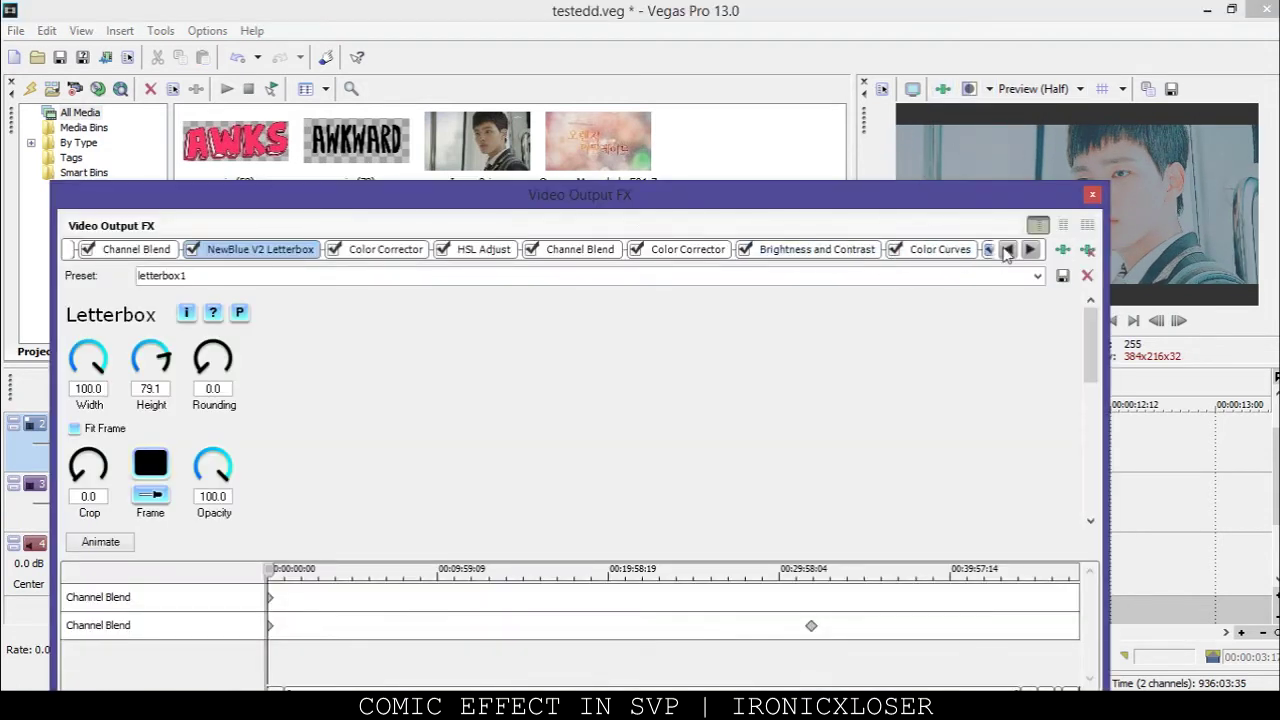
- Remove Color Corrector (Secondary), Color Curves and Brightness and Contrast, keeping only Convolution Kernel
click(1087, 250)
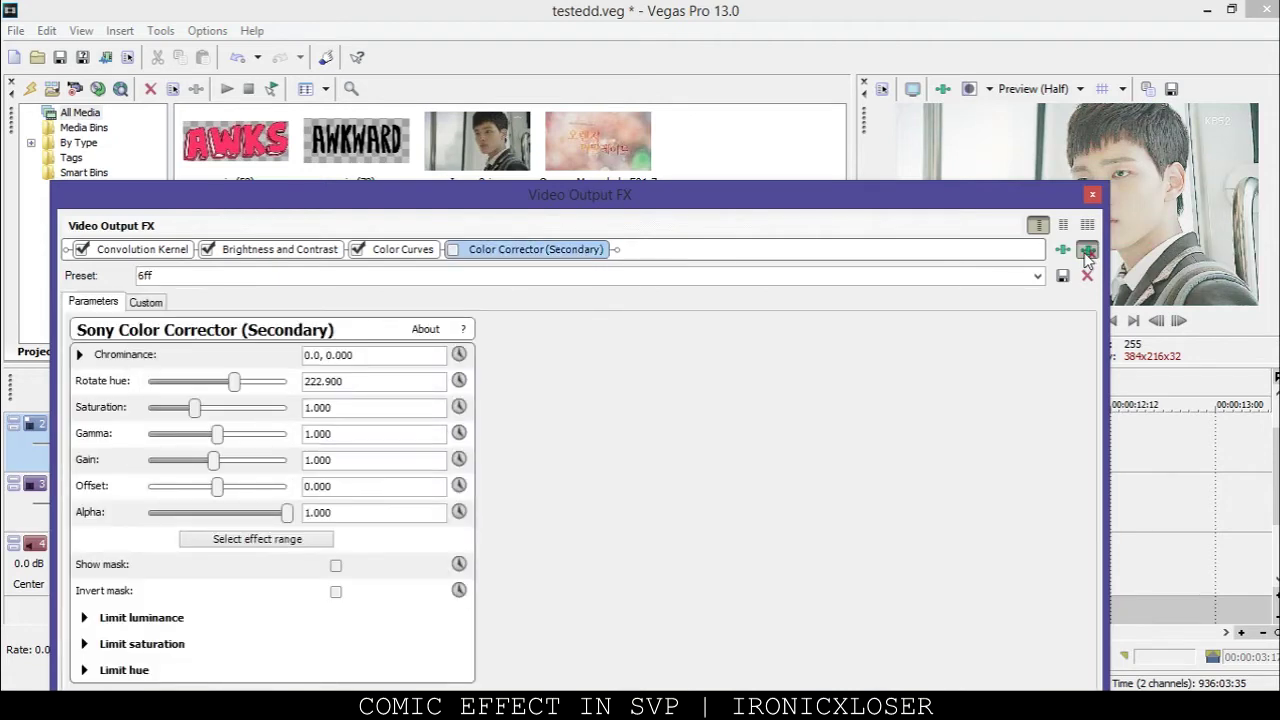
click(1087, 250)
click(1087, 250)
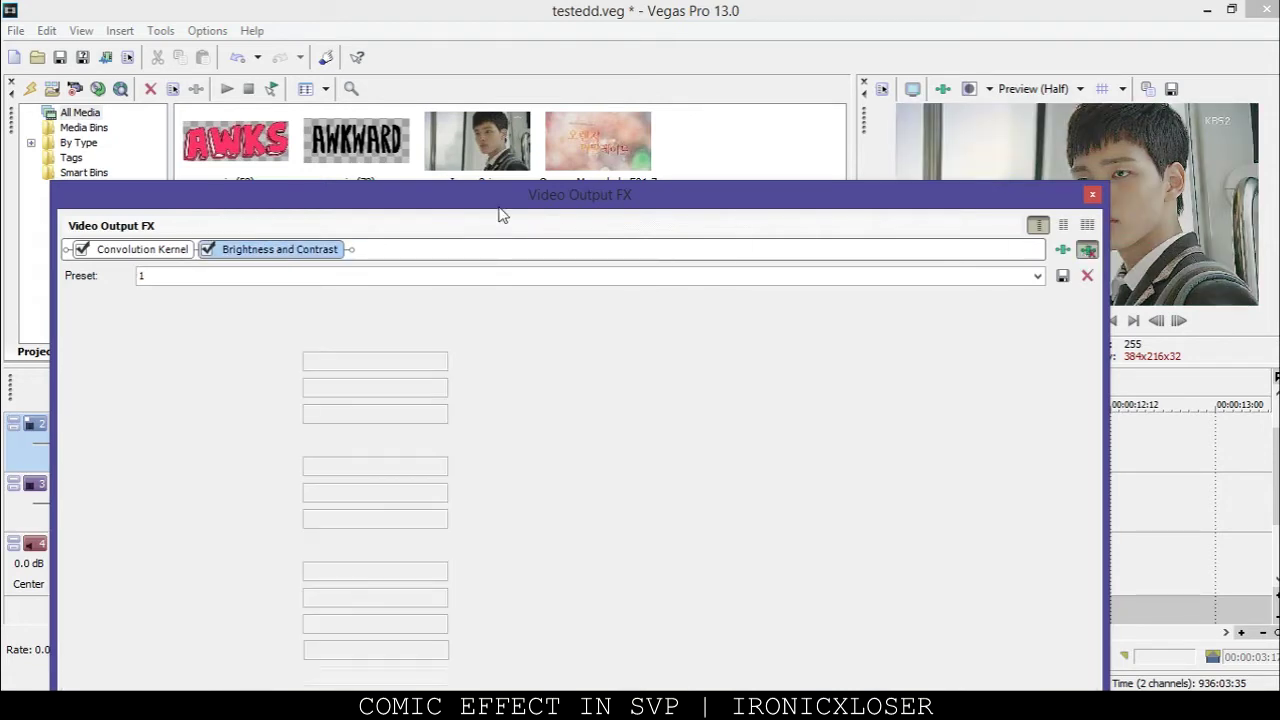
click(1092, 194)
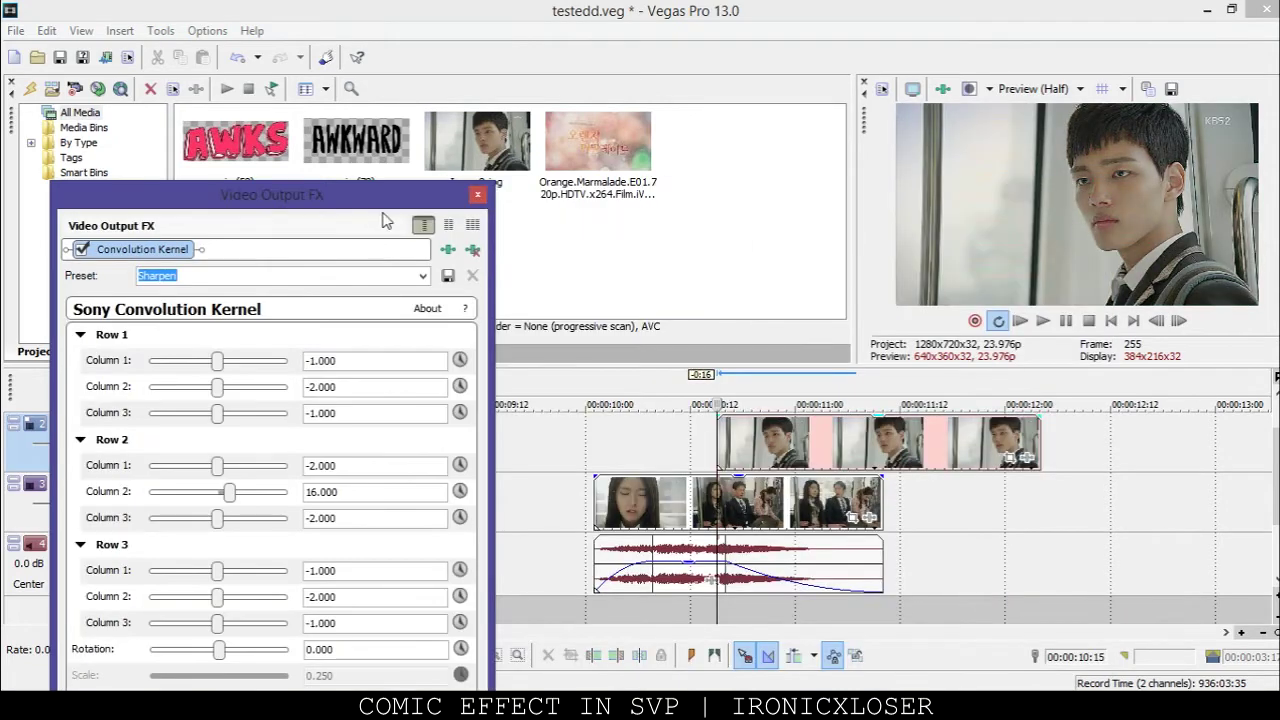
- Close the Video Output FX window and set the playhead inside the boy's clip
click(478, 194)
click(858, 449)
click(900, 450)
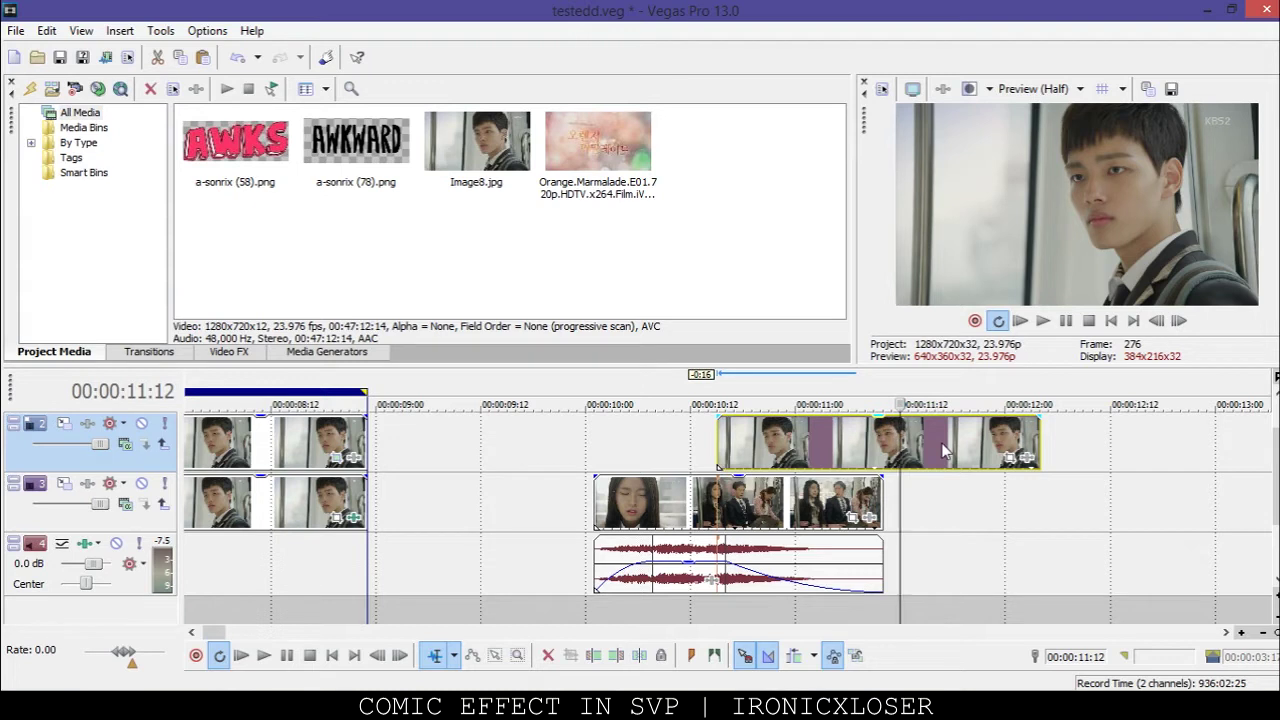
- Set the preview quality to Best (Full)
click(1022, 90)
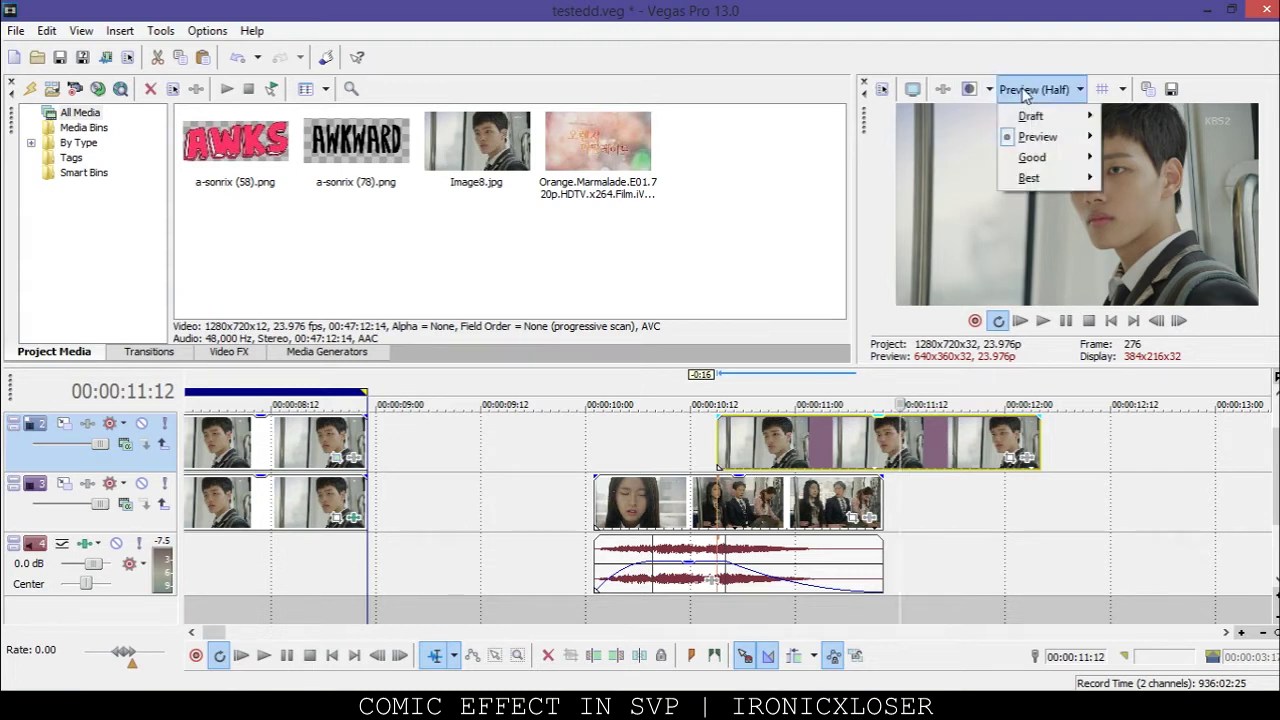
mouse_move(1028, 177)
click(928, 201)
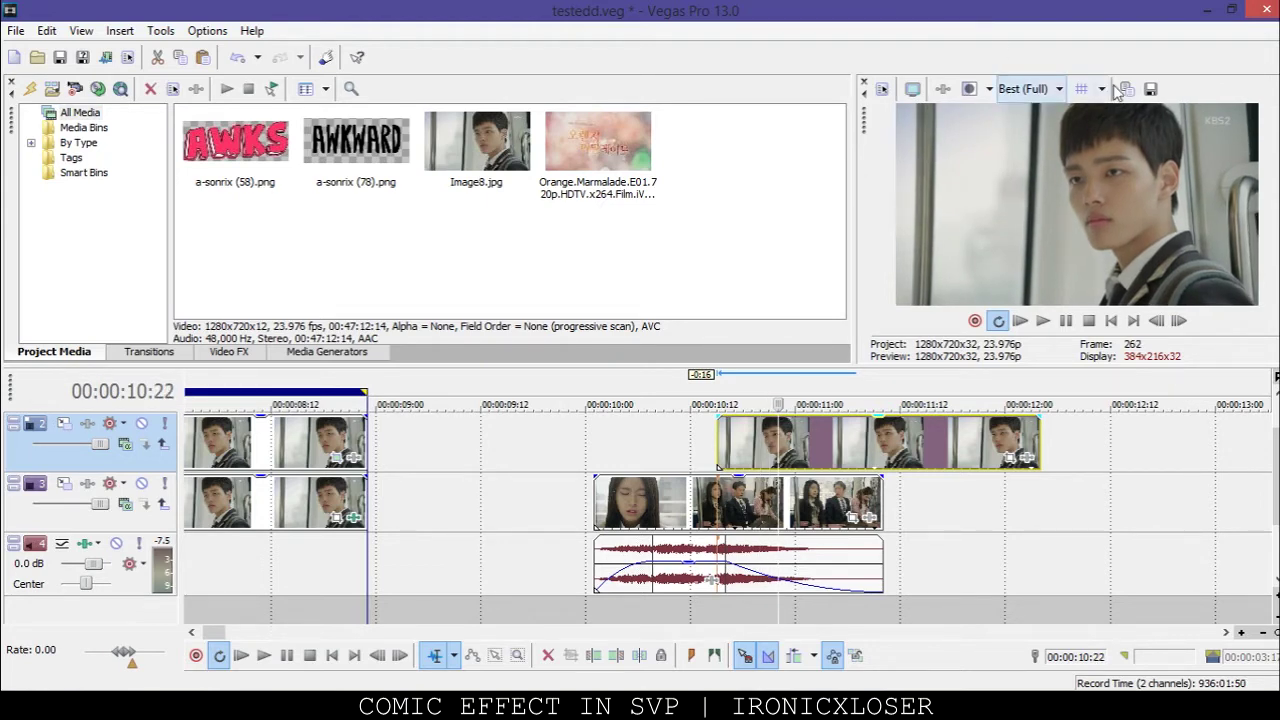
- Save a snapshot of the current frame as Image9.jpg
click(1155, 95)
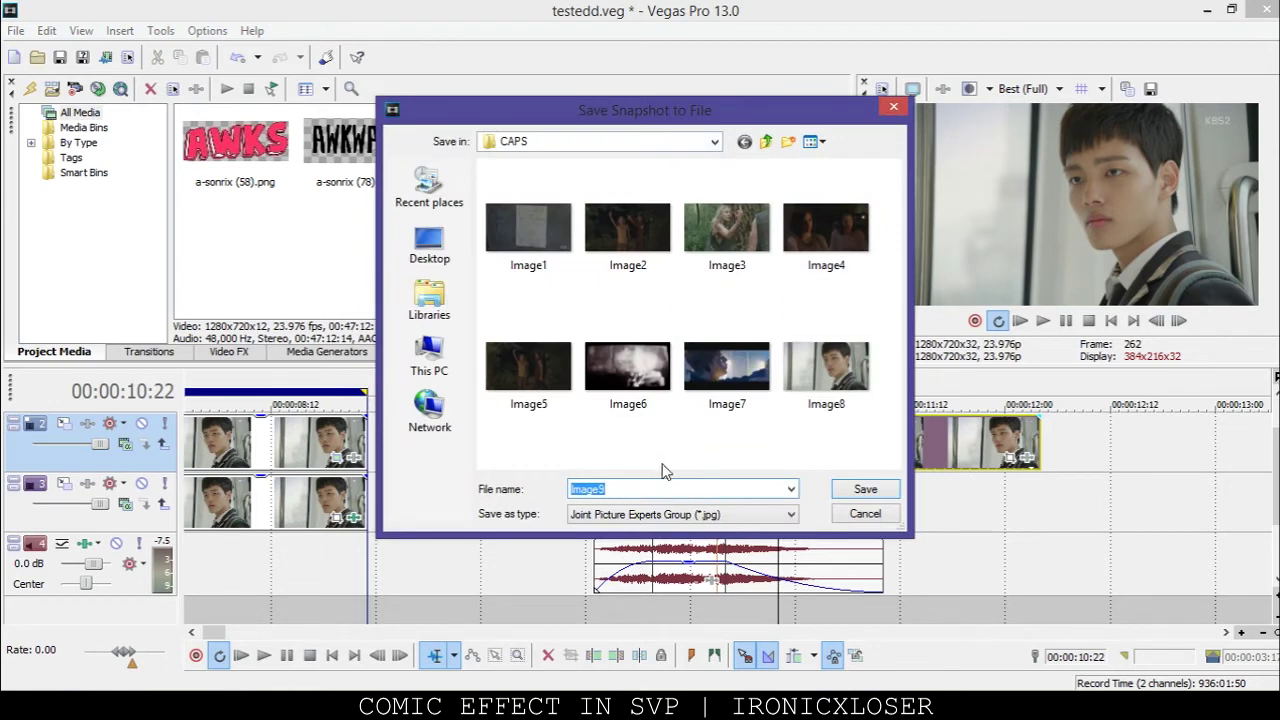
click(866, 493)
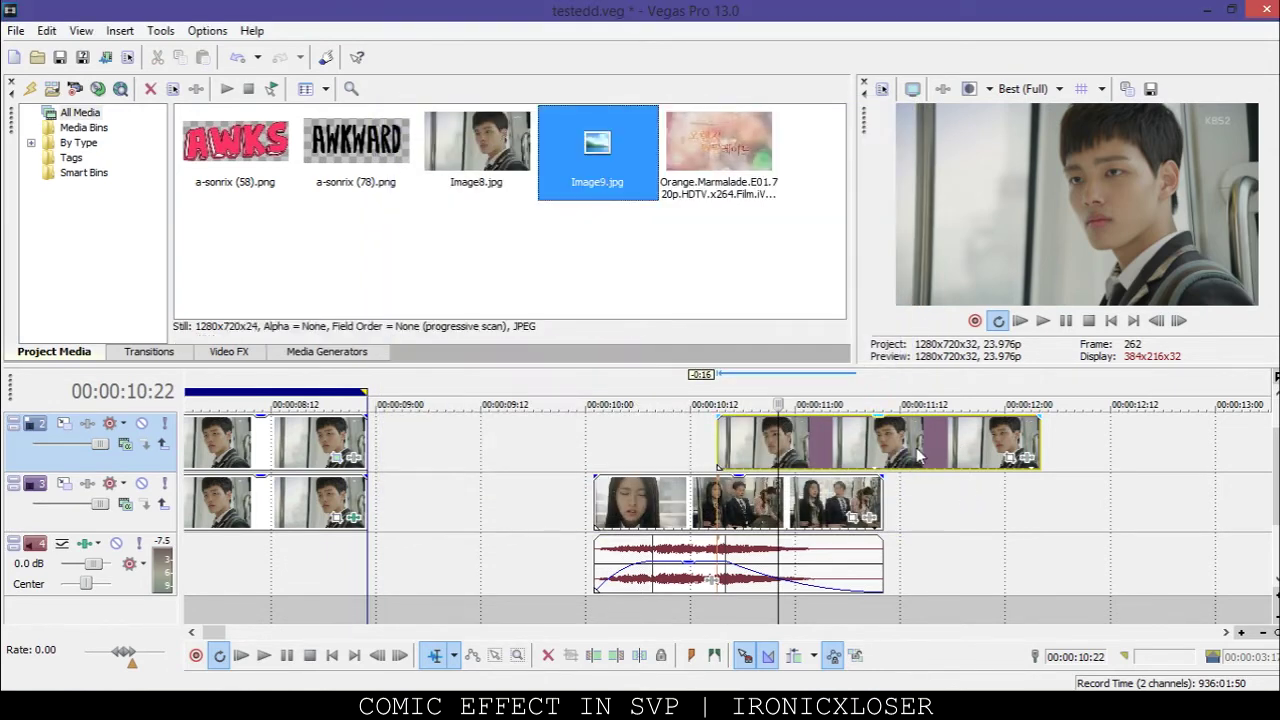
click(1040, 441)
- Place Image9 after the boy's clip on track 2 and paste a copy onto track 3 at 12:05
drag(600, 150, 1060, 462)
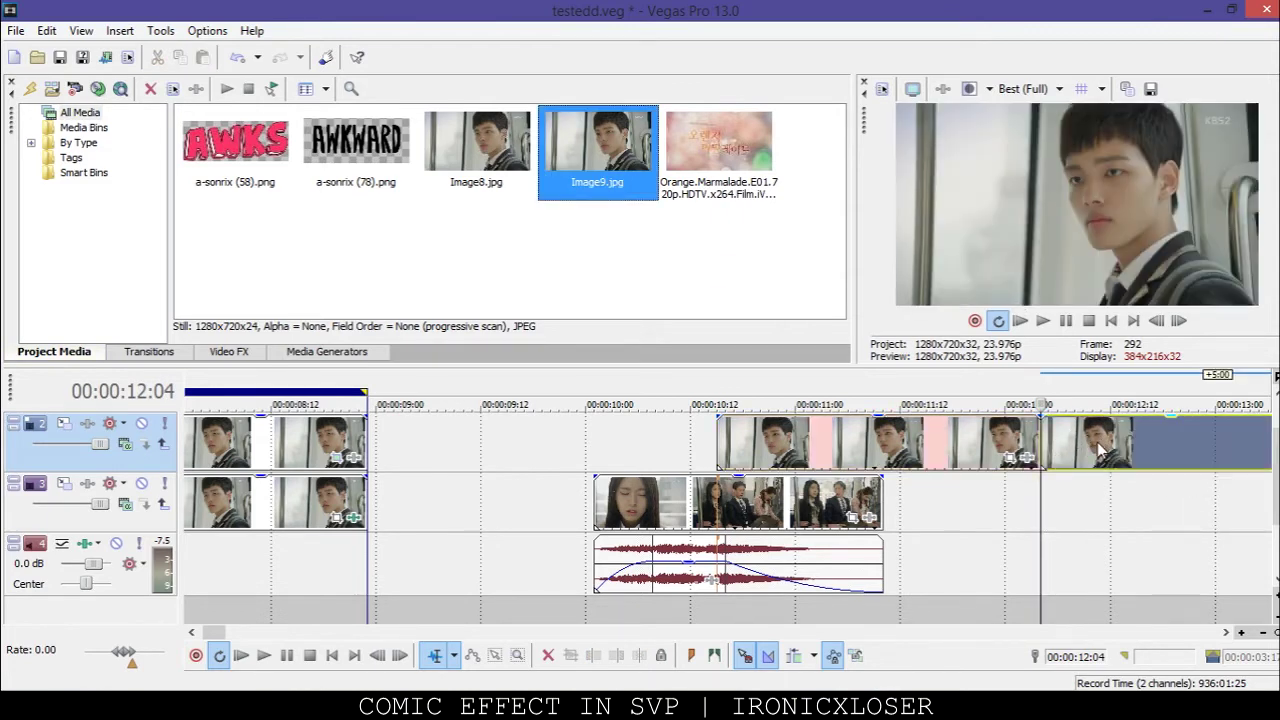
right_click(1098, 452)
click(1097, 246)
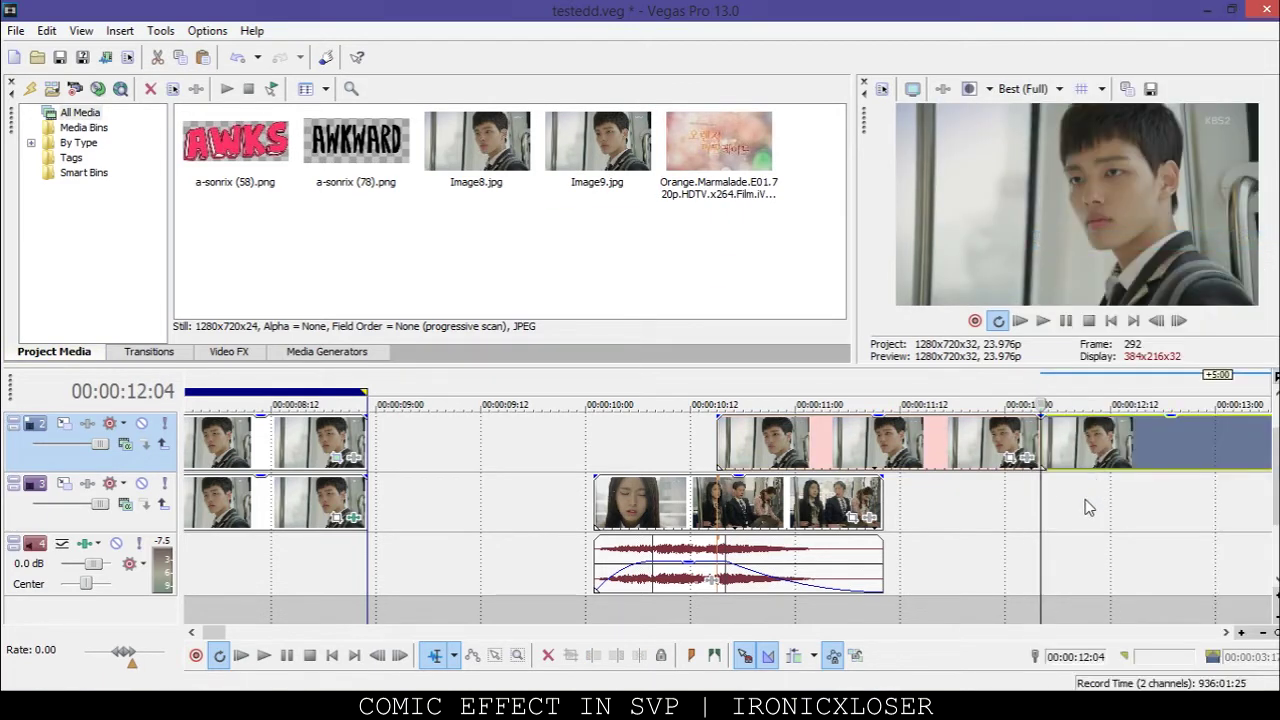
right_click(1090, 507)
click(1057, 523)
right_click(1137, 511)
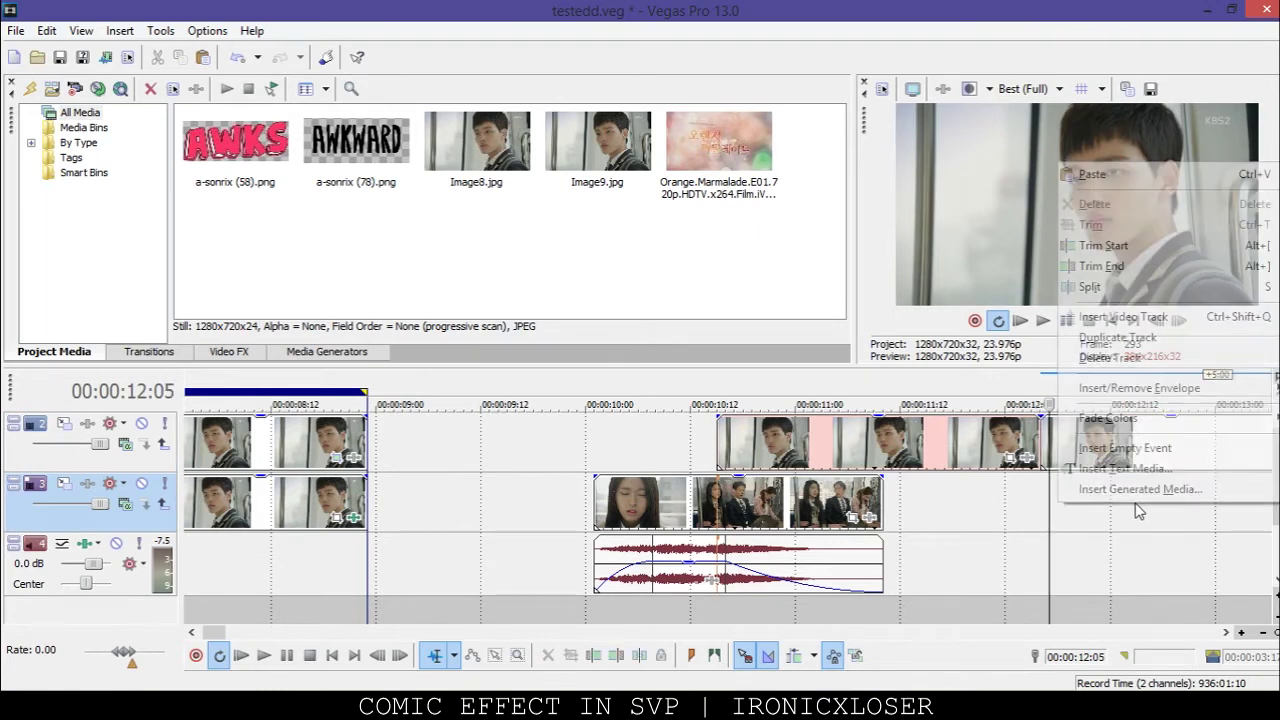
click(1095, 174)
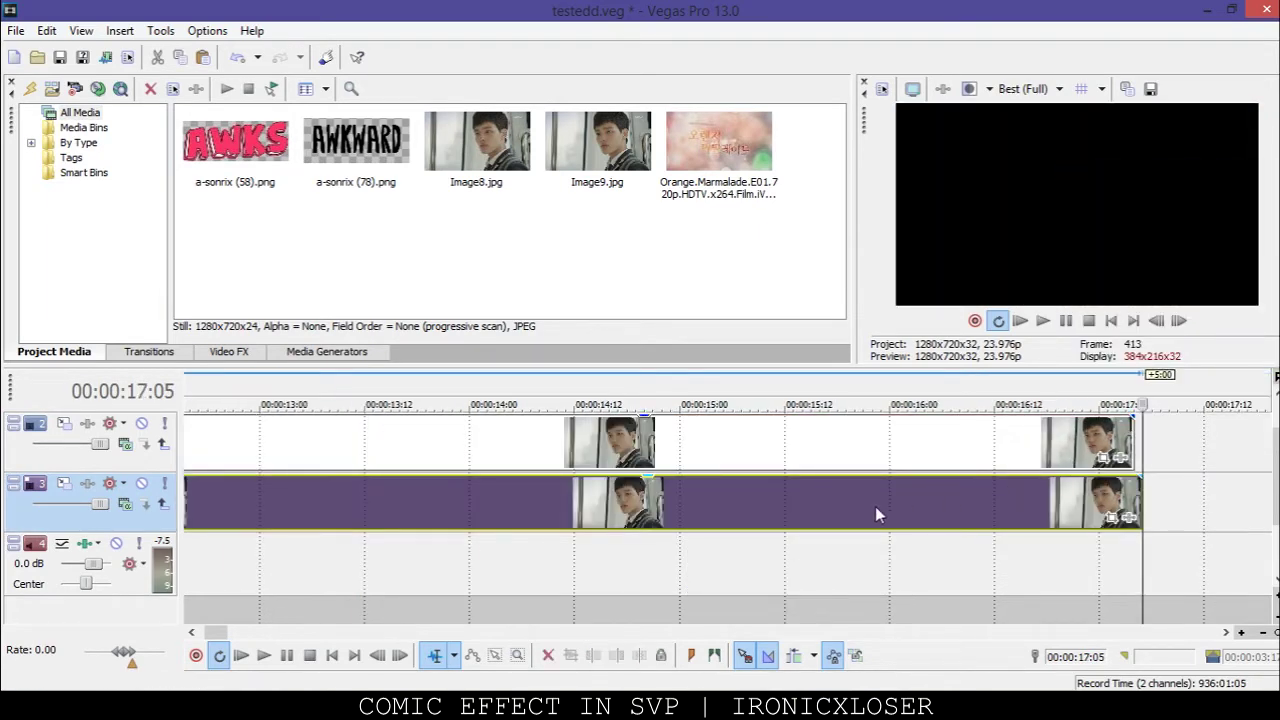
scroll(903, 512, down, 8)
- Step through the still's frames from 12:05 to check its length
click(590, 452)
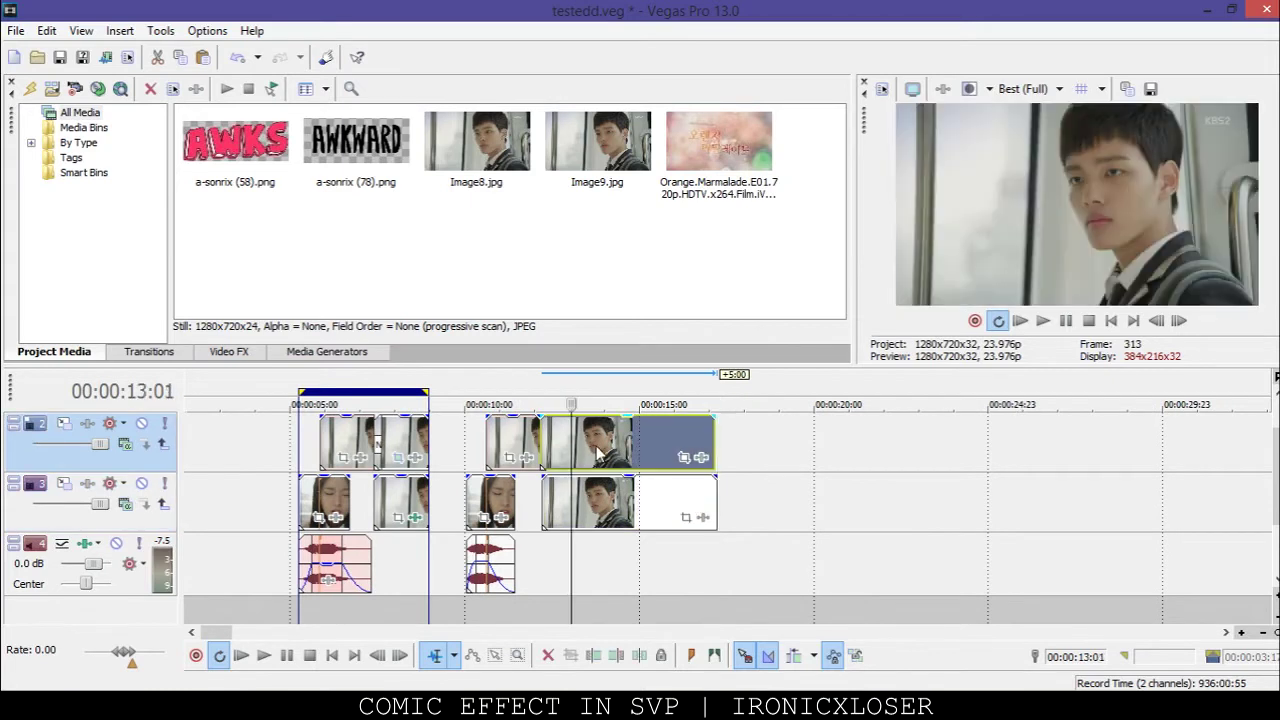
click(603, 446)
click(607, 446)
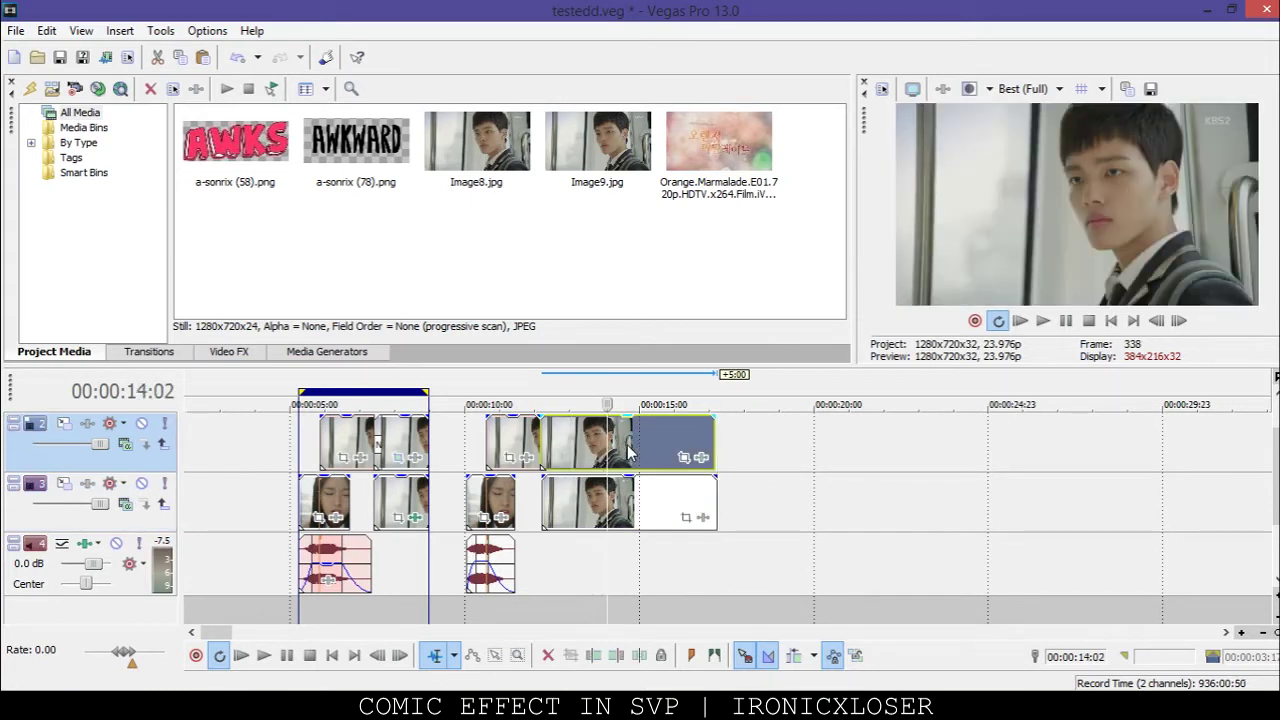
click(540, 457)
click(542, 457)
key(Right)
key(Right)
key(Right)
key(Right)
key(Right)
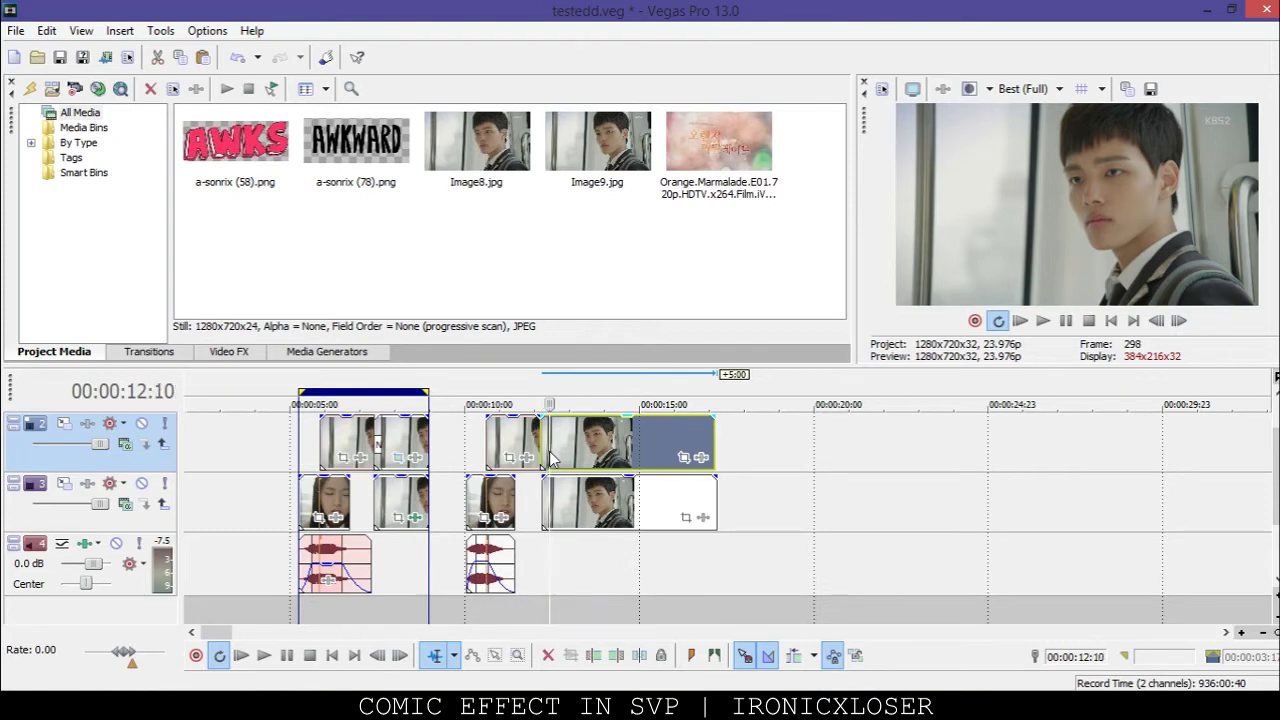
key(Right)
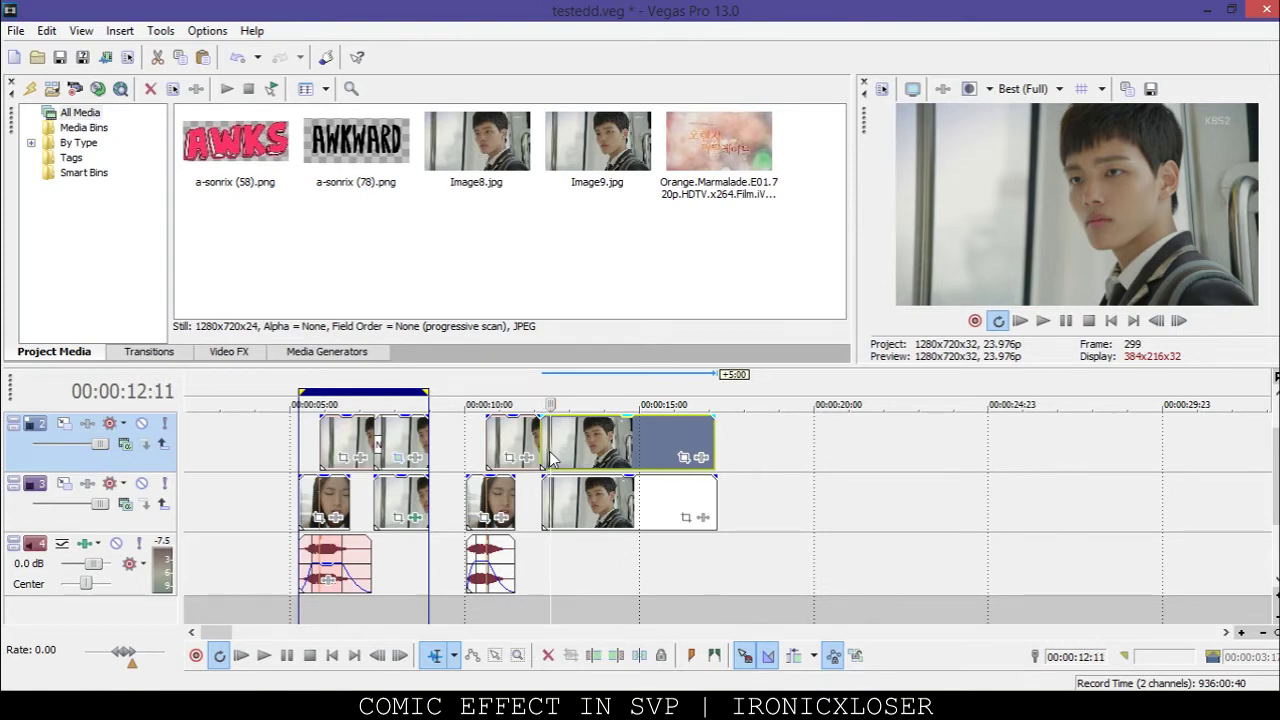
scroll(700, 452, up, 3)
scroll(700, 452, up, 2)
- Trim both still events to end at 13:00
click(827, 447)
right_click(827, 445)
click(878, 352)
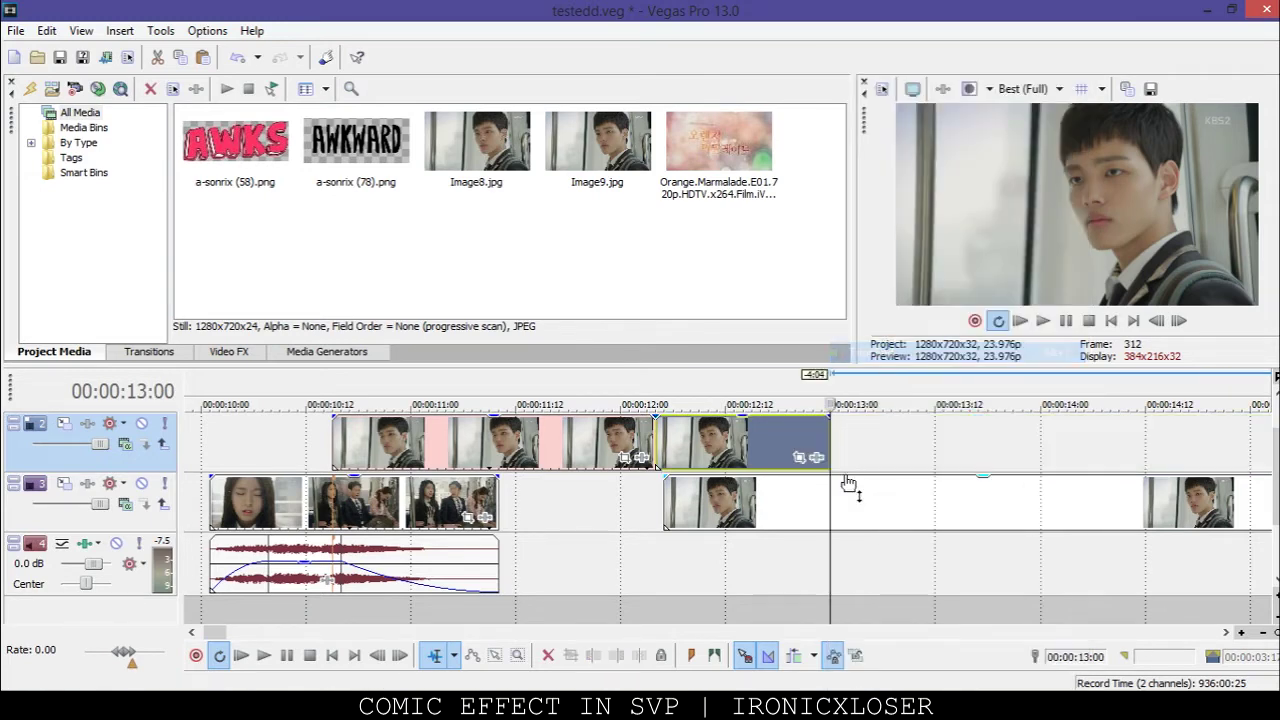
right_click(830, 495)
click(870, 351)
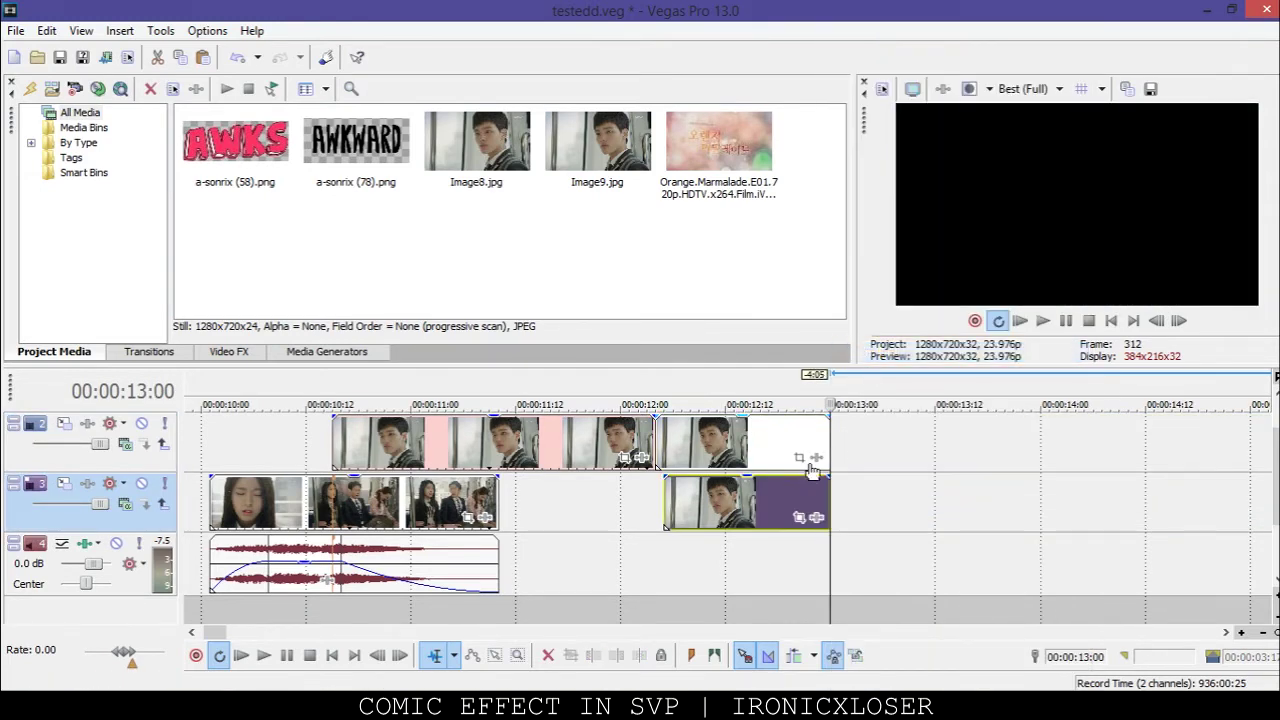
- Select both stills at 12:13 and bring up the Video FX list
click(771, 444)
click(736, 406)
click(751, 440)
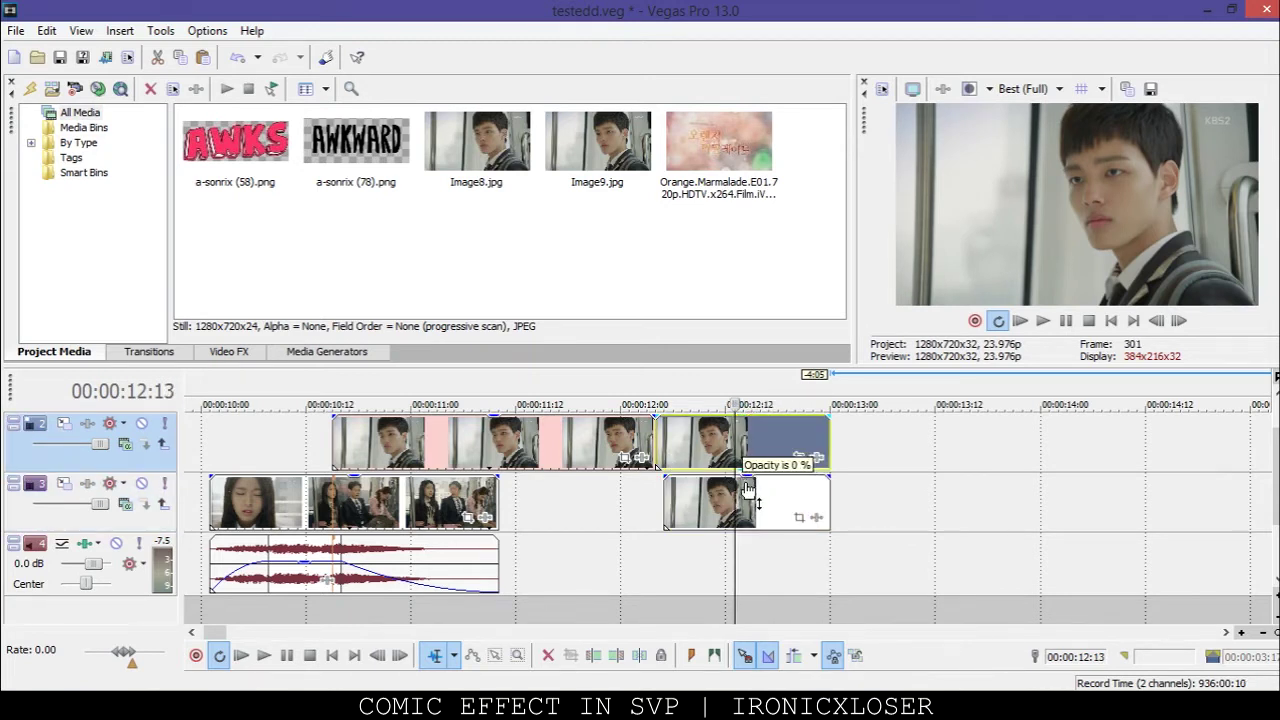
click(742, 508)
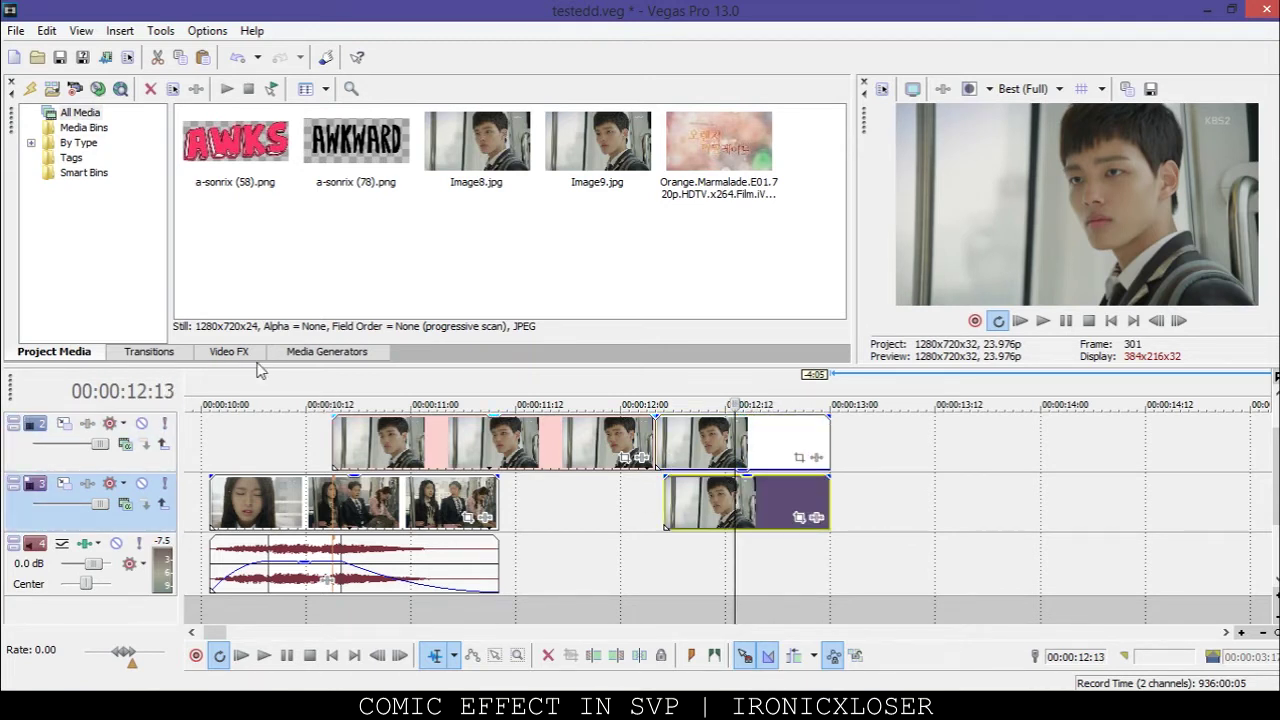
click(229, 351)
mouse_move(240, 183)
mouse_down()
mouse_move(236, 247)
mouse_move(232, 204)
mouse_up()
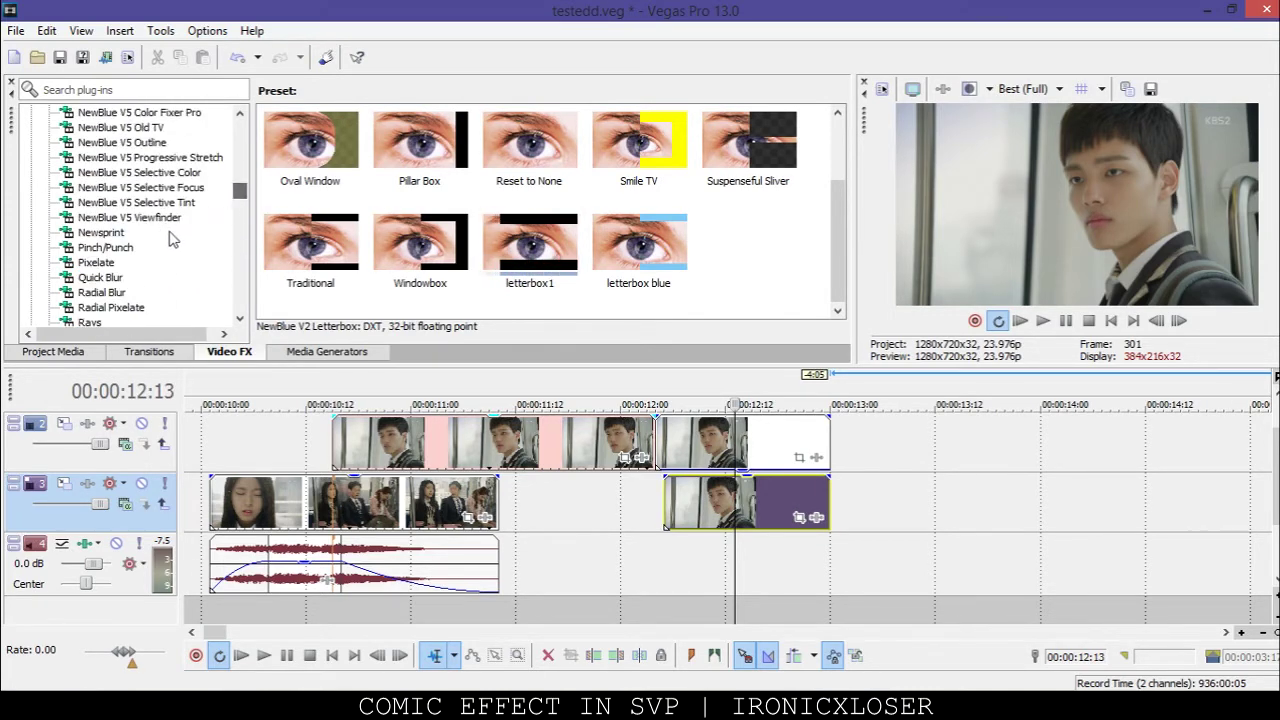
- Apply Newsprint (Default) to the lower still, set Type Monochrome and Dot size 0.388
click(110, 232)
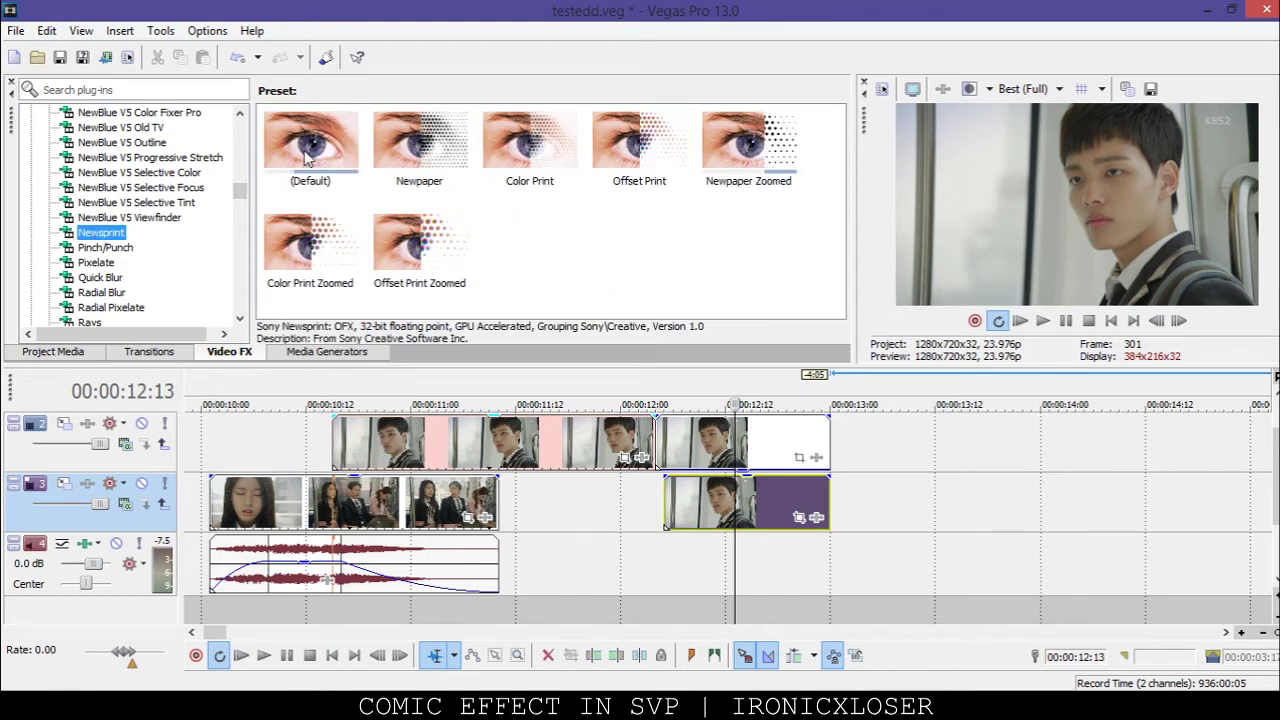
drag(308, 152, 750, 486)
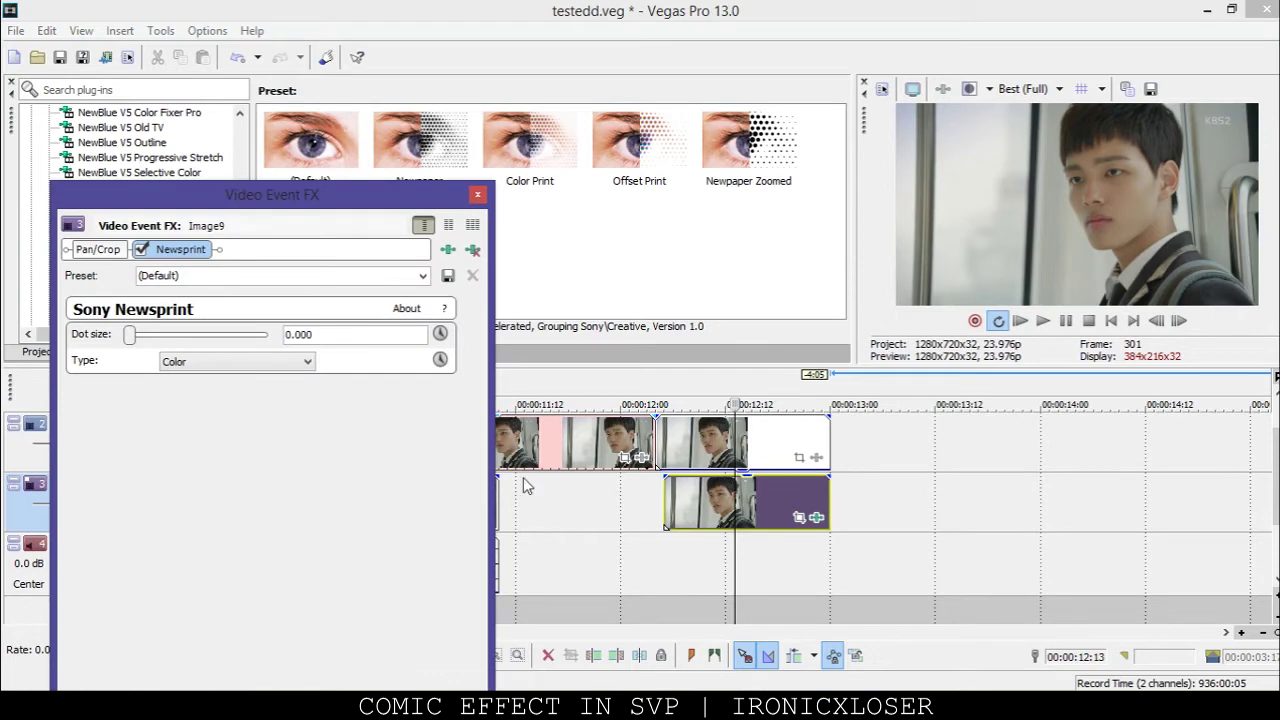
click(694, 515)
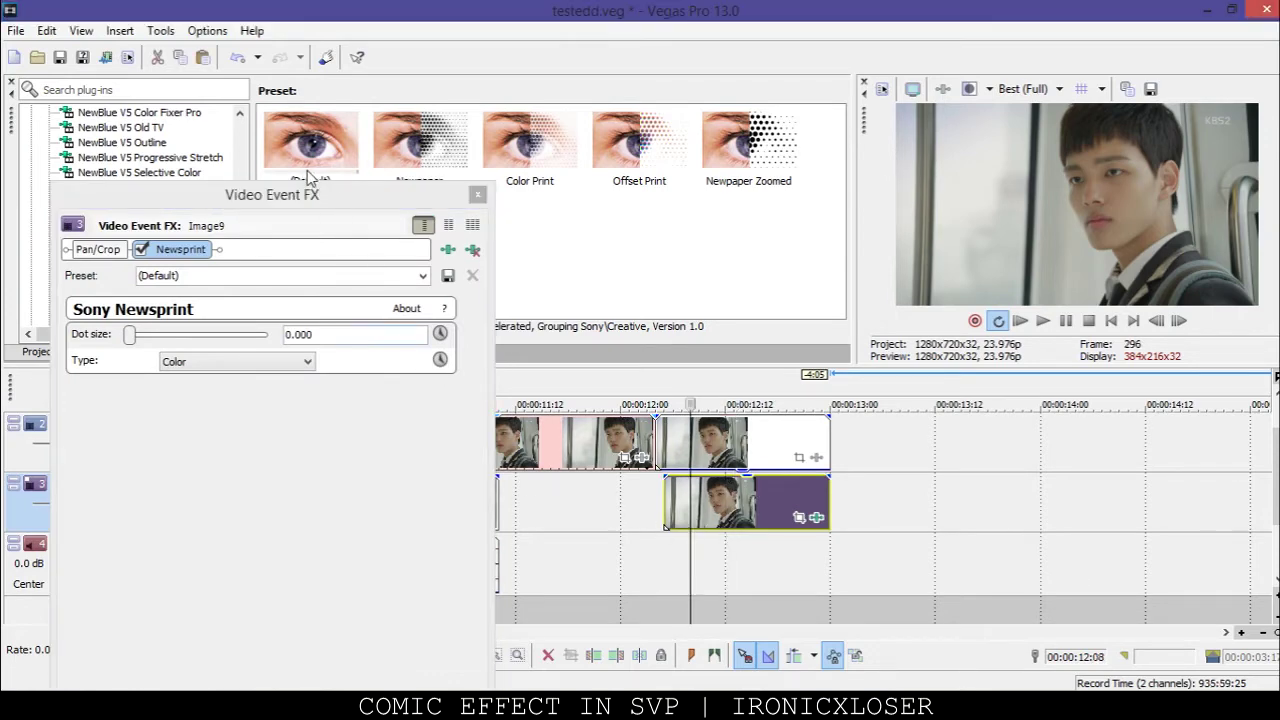
drag(133, 338, 180, 336)
click(190, 372)
click(196, 390)
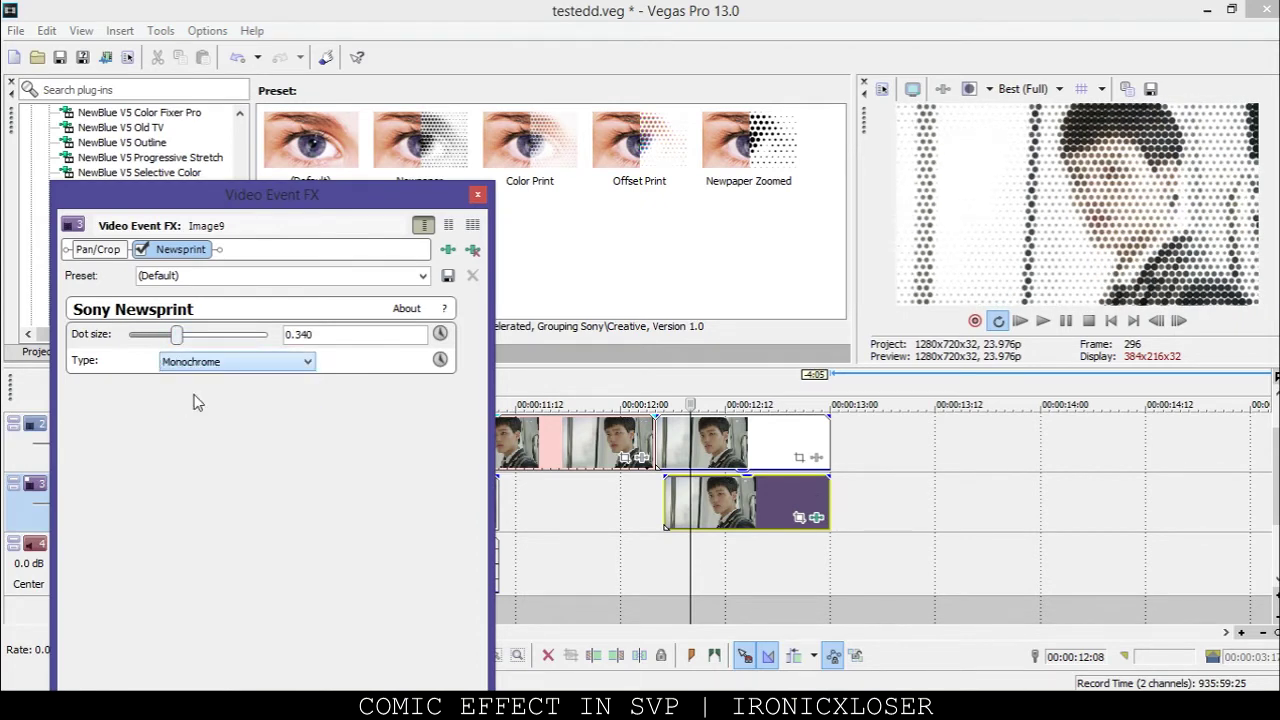
drag(177, 338, 186, 337)
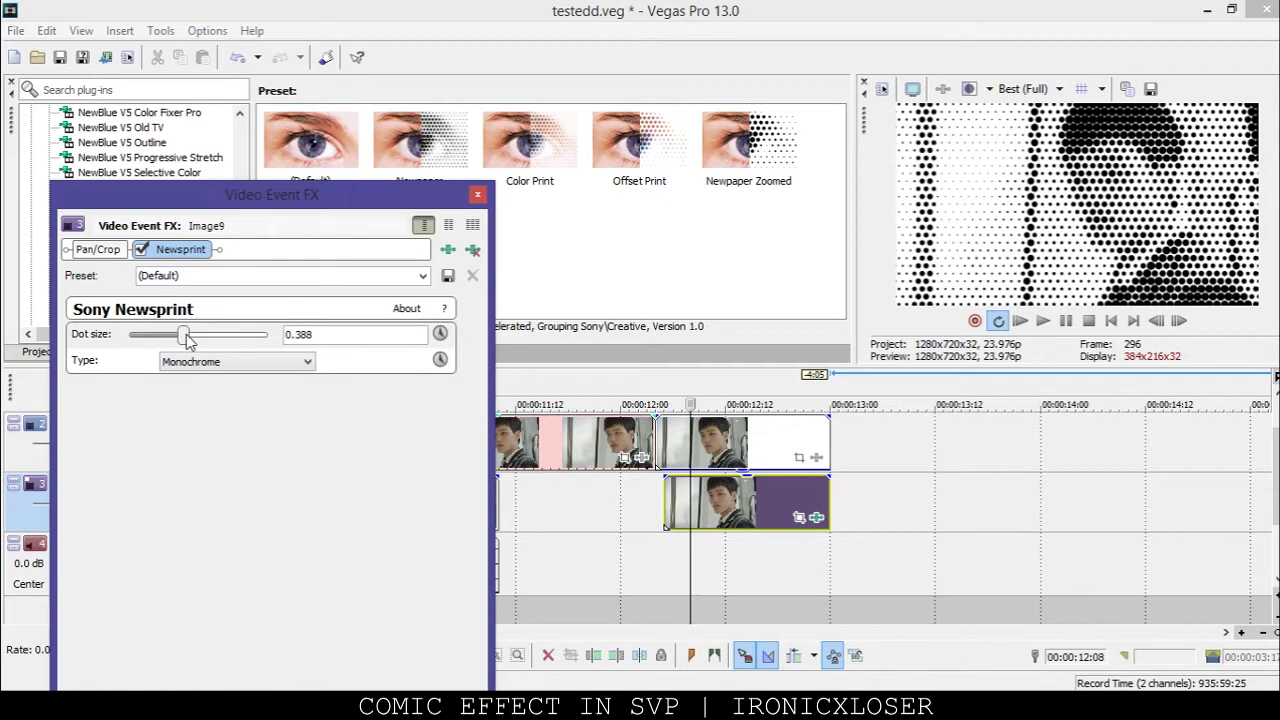
click(478, 194)
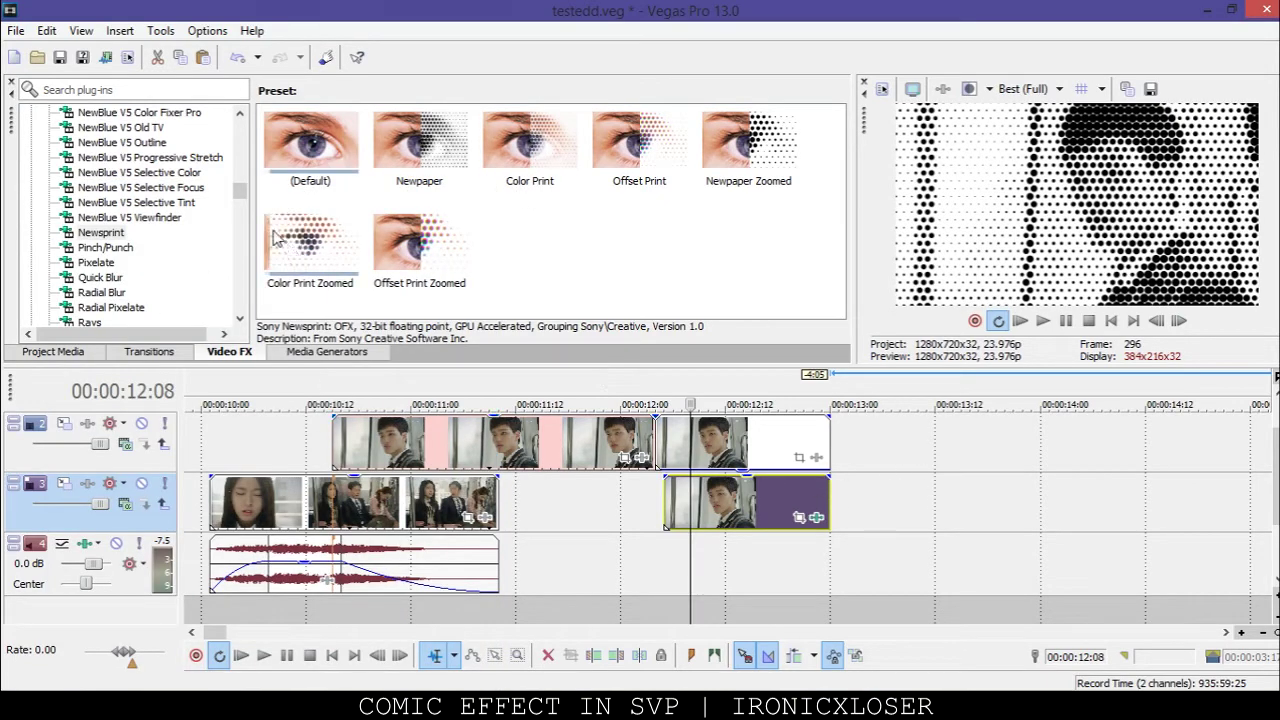
drag(240, 190, 232, 151)
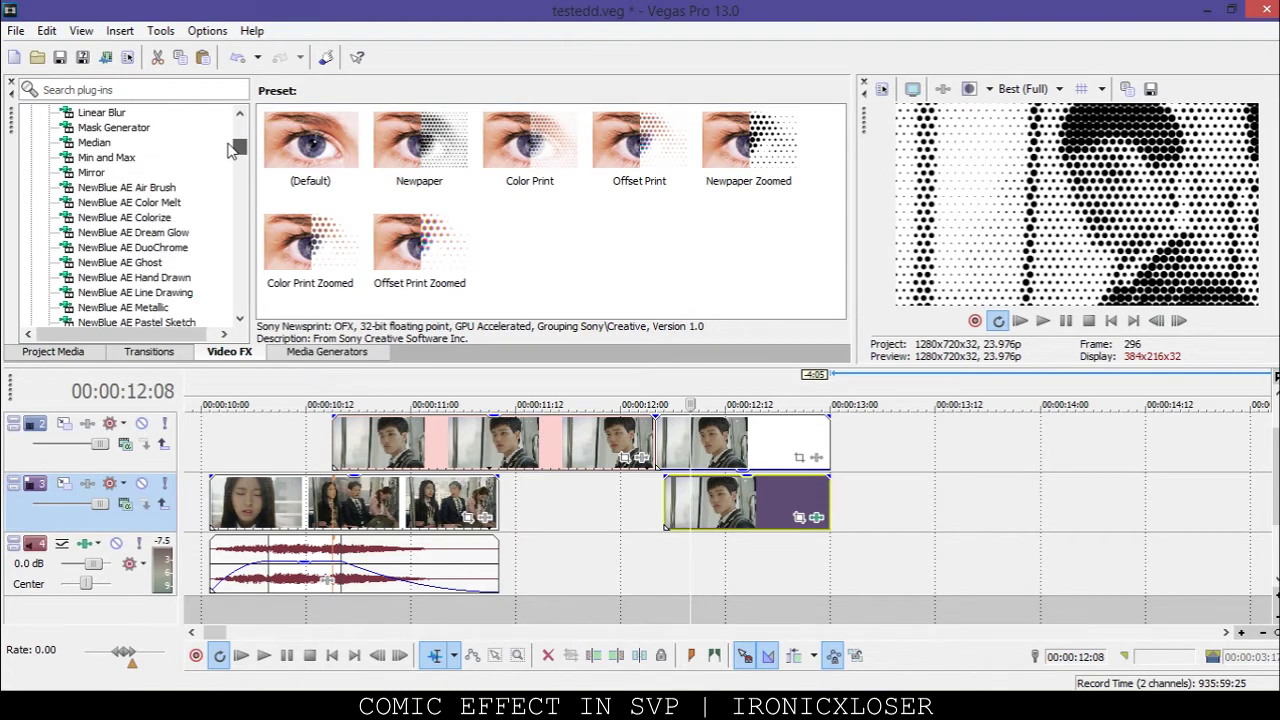
- Apply the Gradient Map effect to the halftone still
scroll(155, 153, up, 1)
scroll(155, 153, up, 4)
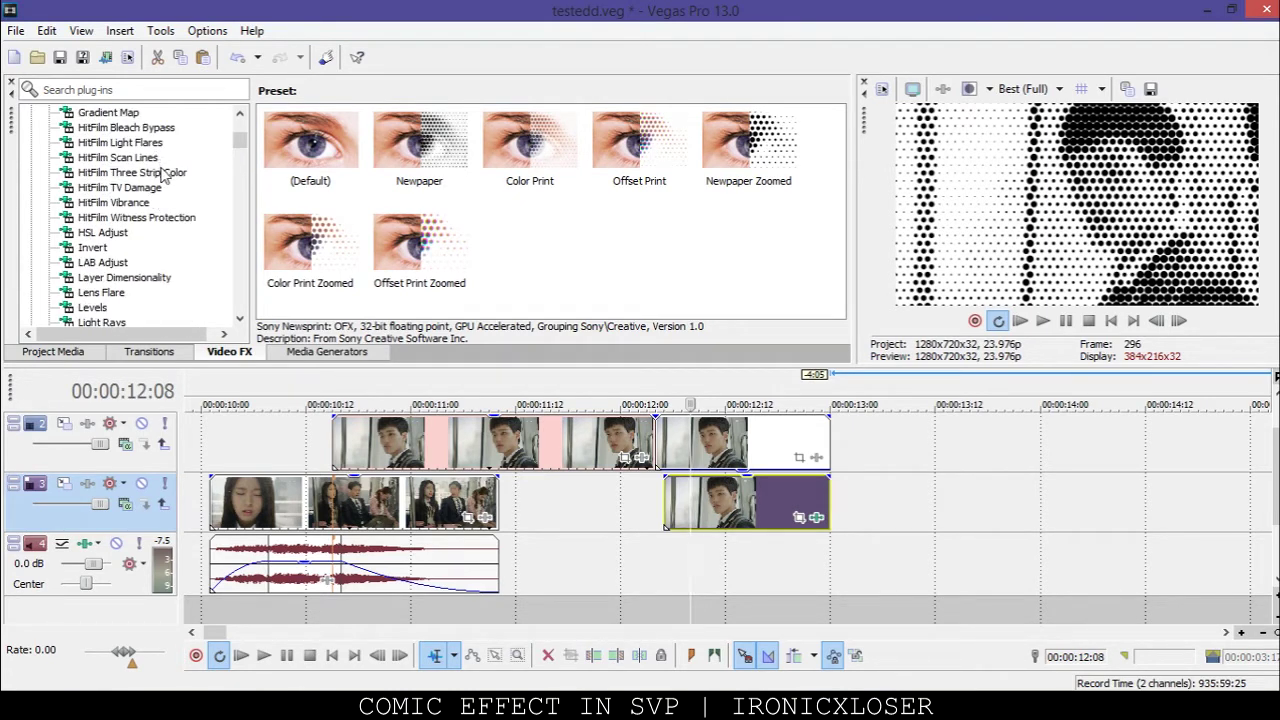
click(110, 113)
drag(312, 148, 740, 518)
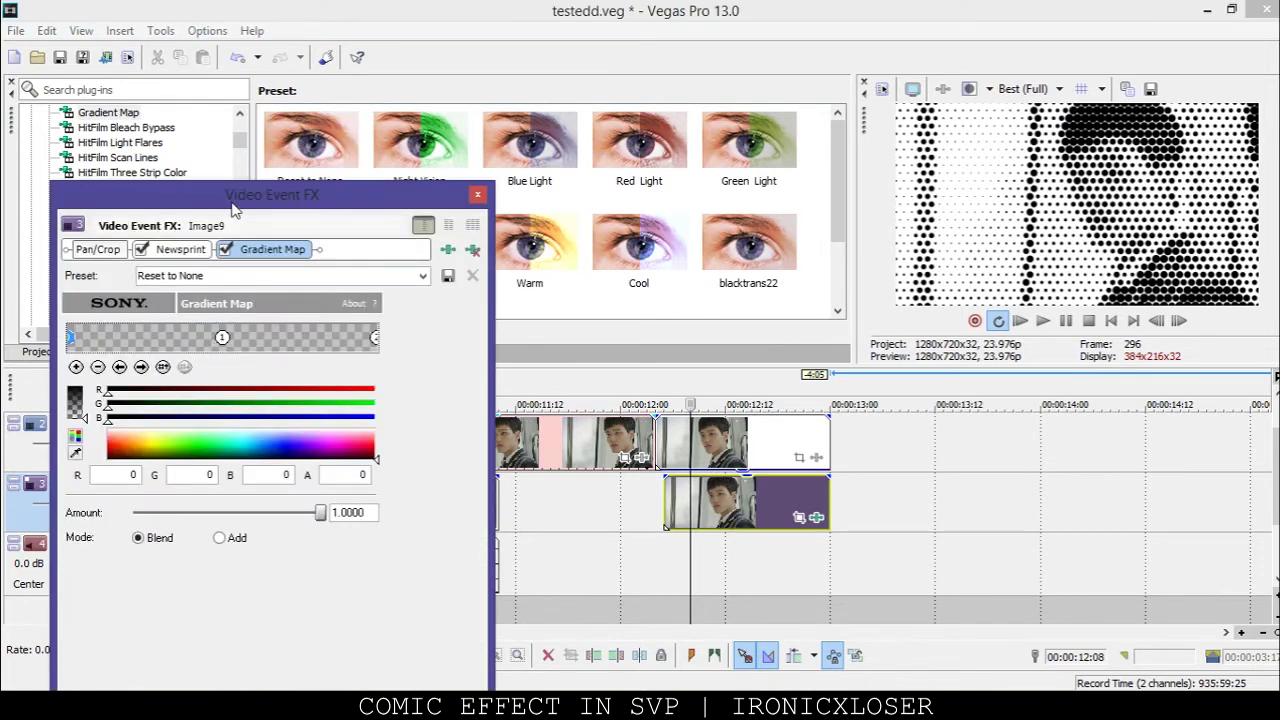
drag(232, 207, 311, 145)
- Move the first gradient stop to the left end and make it opaque black
drag(302, 275, 163, 276)
drag(187, 330, 397, 330)
drag(189, 343, 310, 344)
drag(157, 360, 284, 360)
drag(215, 390, 186, 332)
click(185, 398)
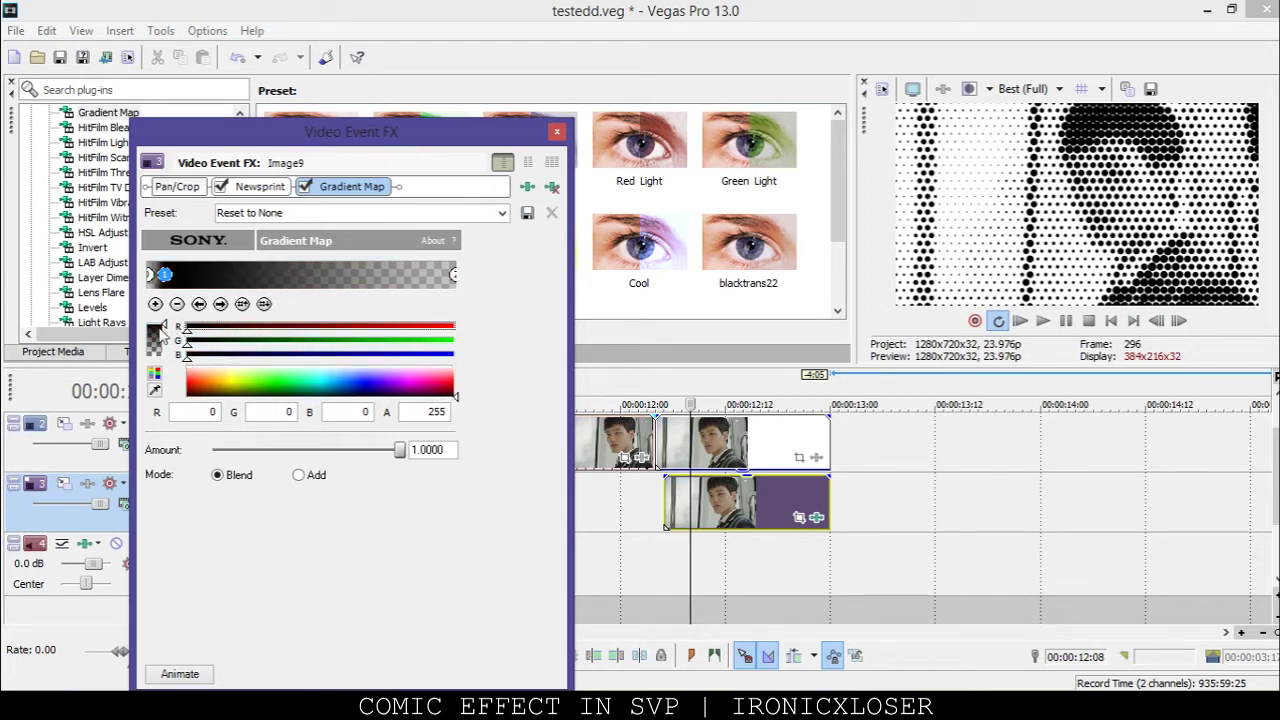
click(454, 276)
- Make the second gradient stop orange (255,191,90) and close the Gradient Map settings
drag(454, 276, 405, 274)
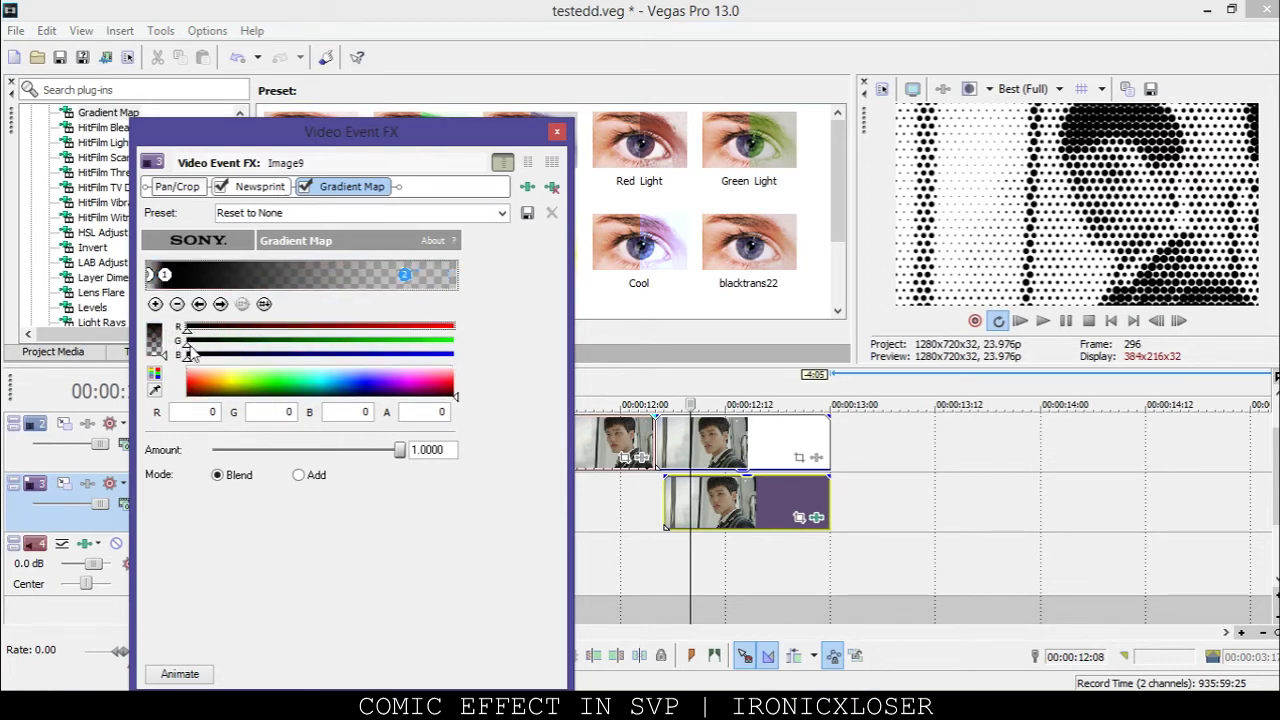
click(160, 332)
click(329, 374)
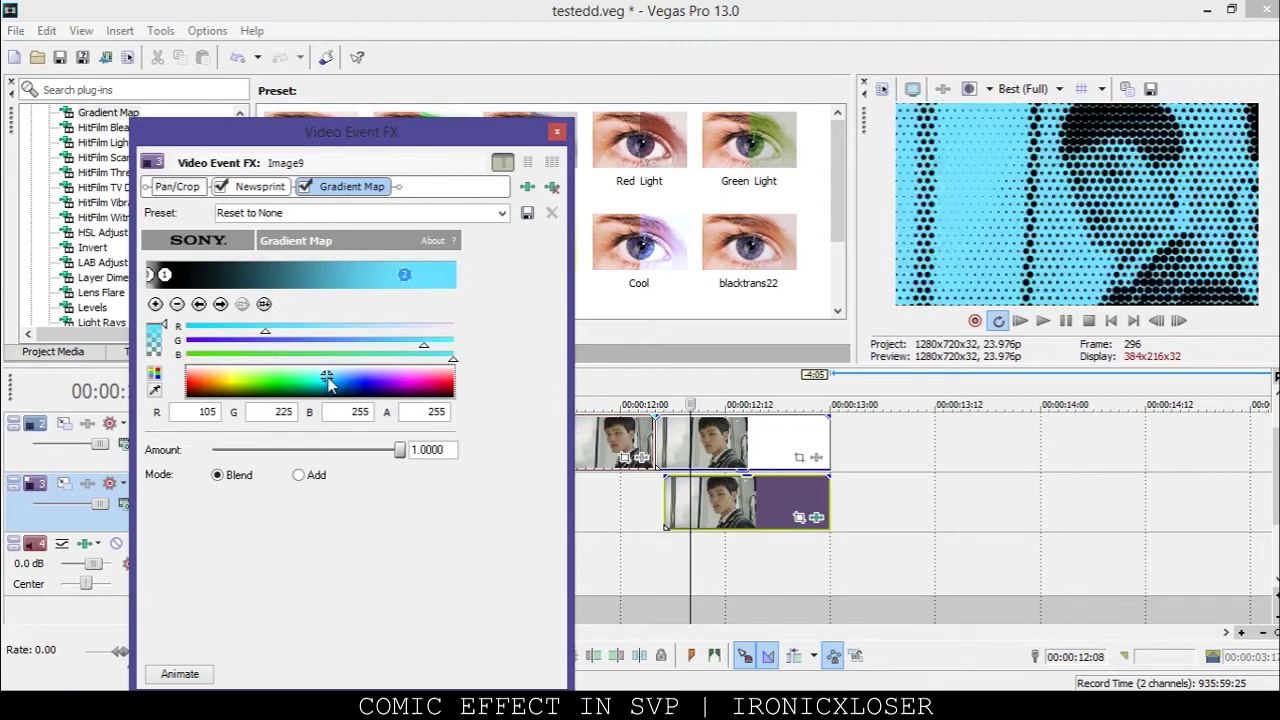
drag(329, 374, 213, 378)
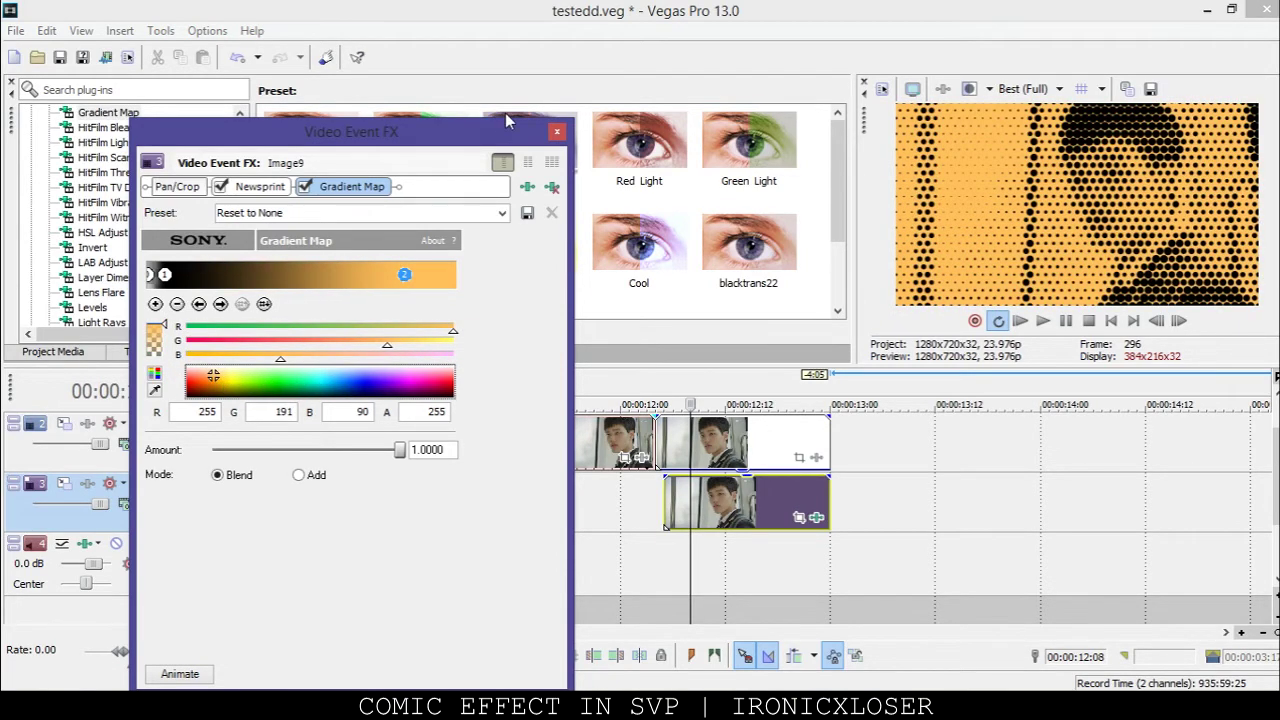
click(557, 131)
click(744, 462)
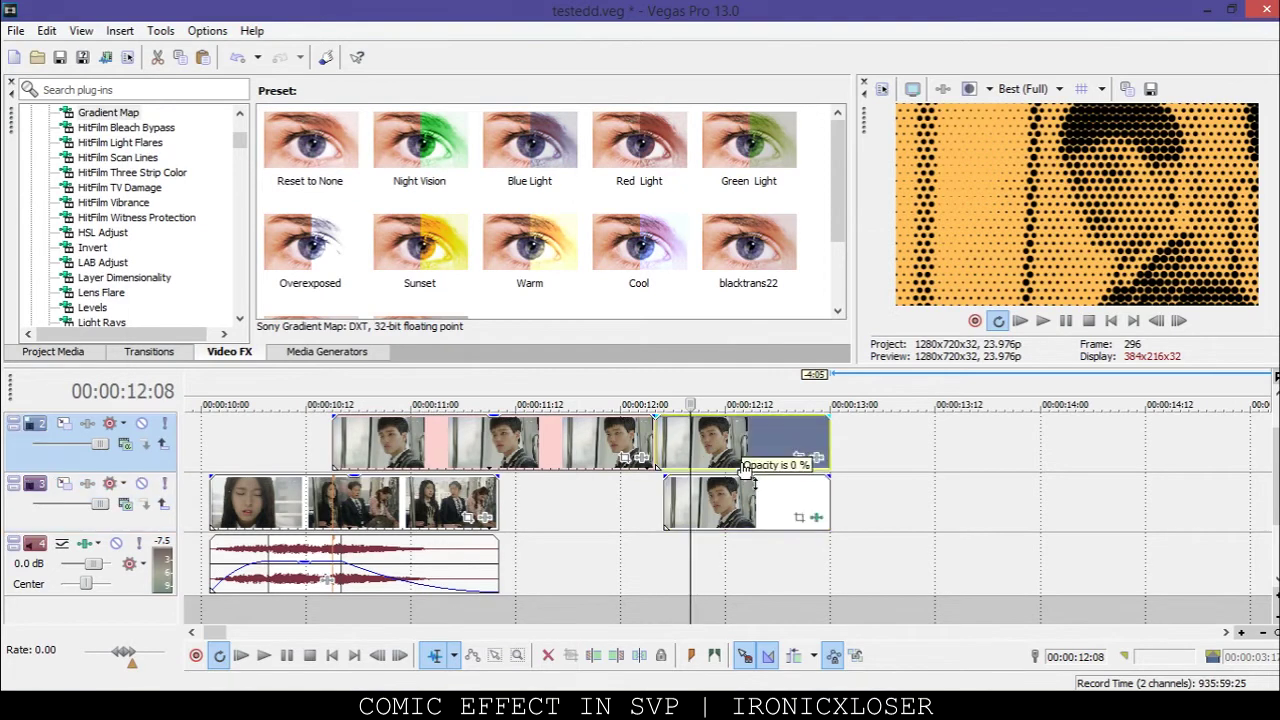
- Open Event Pan/Crop for the top-track still at 00:00:12:14 and enlarge the window
click(744, 456)
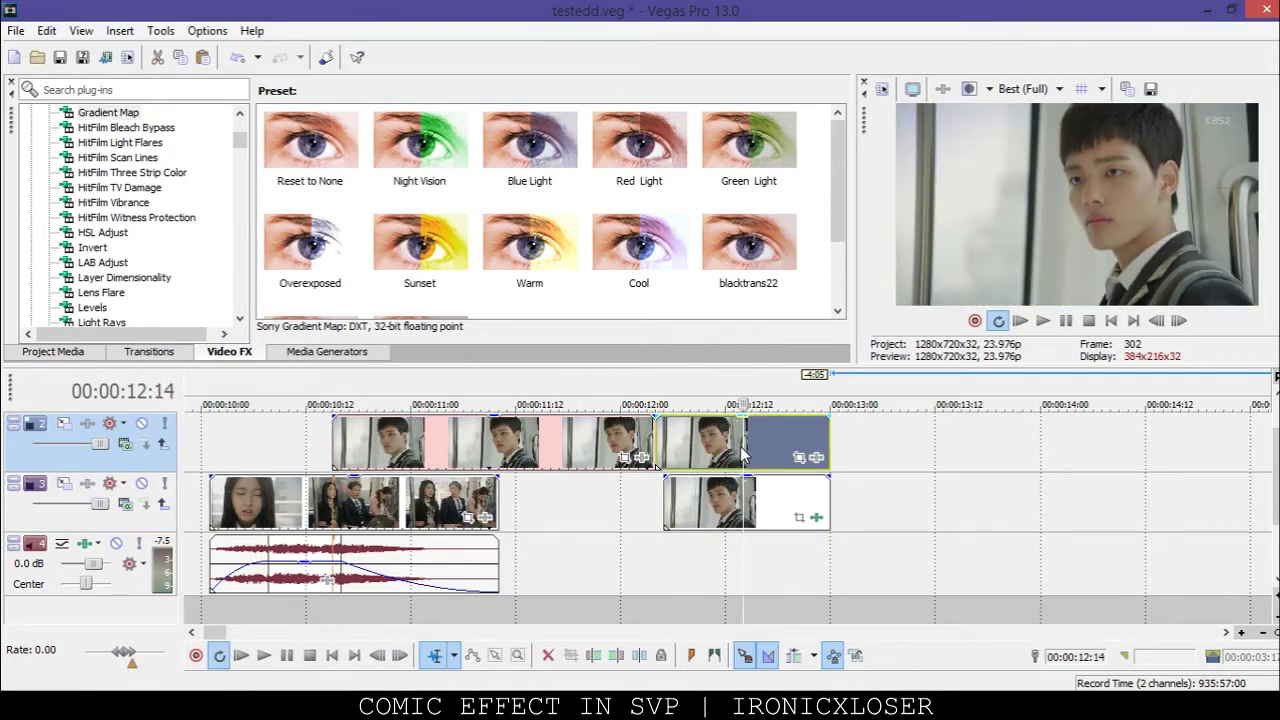
click(800, 458)
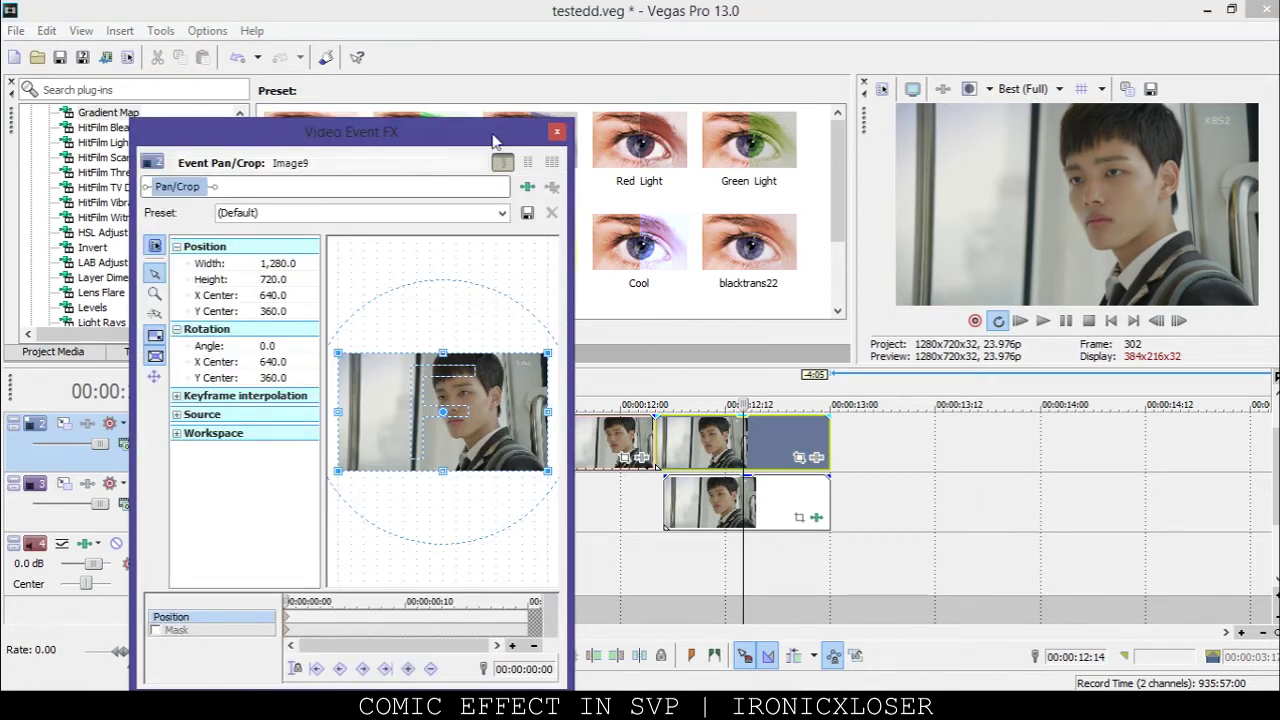
drag(483, 140, 528, 30)
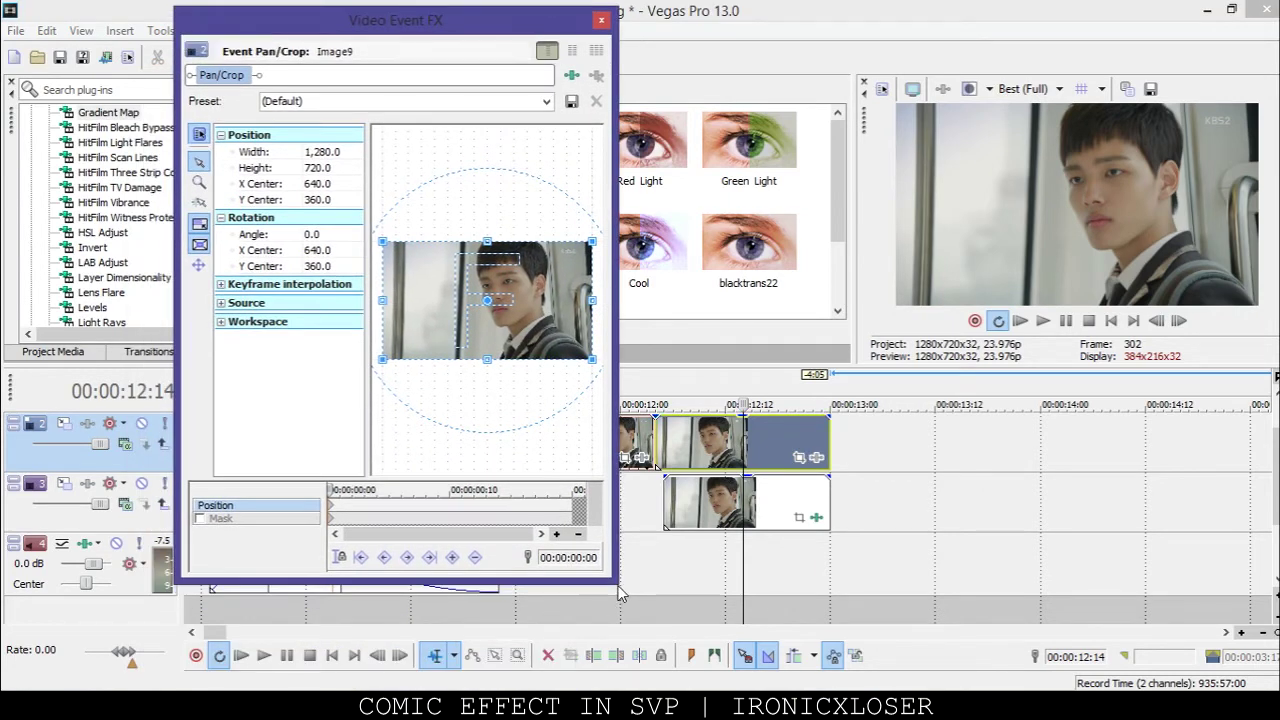
drag(625, 590, 1062, 638)
scroll(755, 330, up, 3)
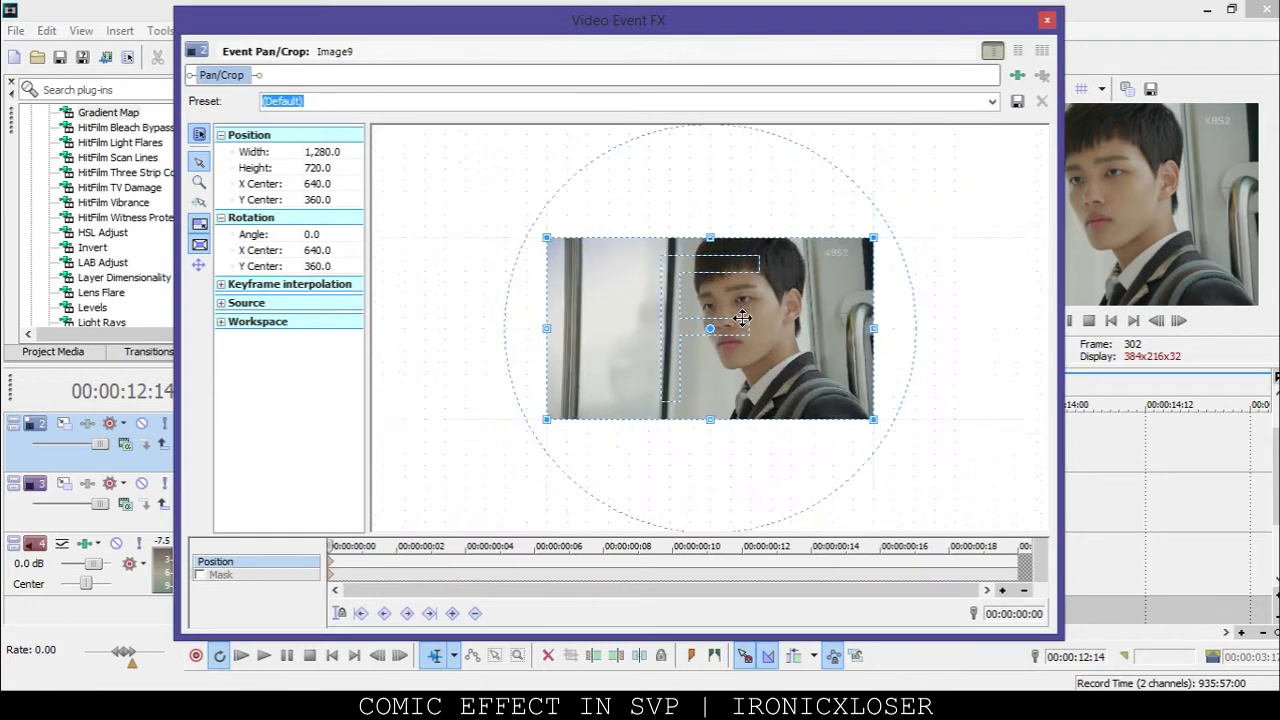
scroll(755, 330, up, 3)
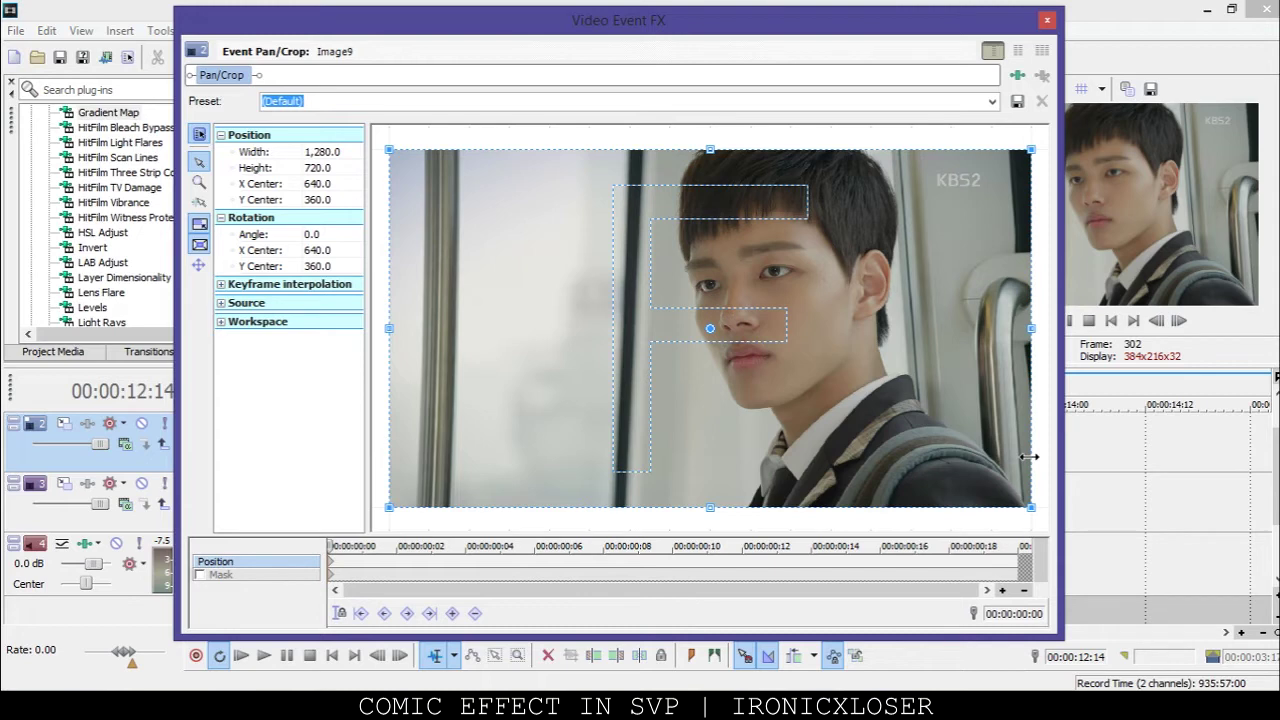
- Enable the Pan/Crop mask and start a Bezier path up the boy's left collar to the neck
click(255, 577)
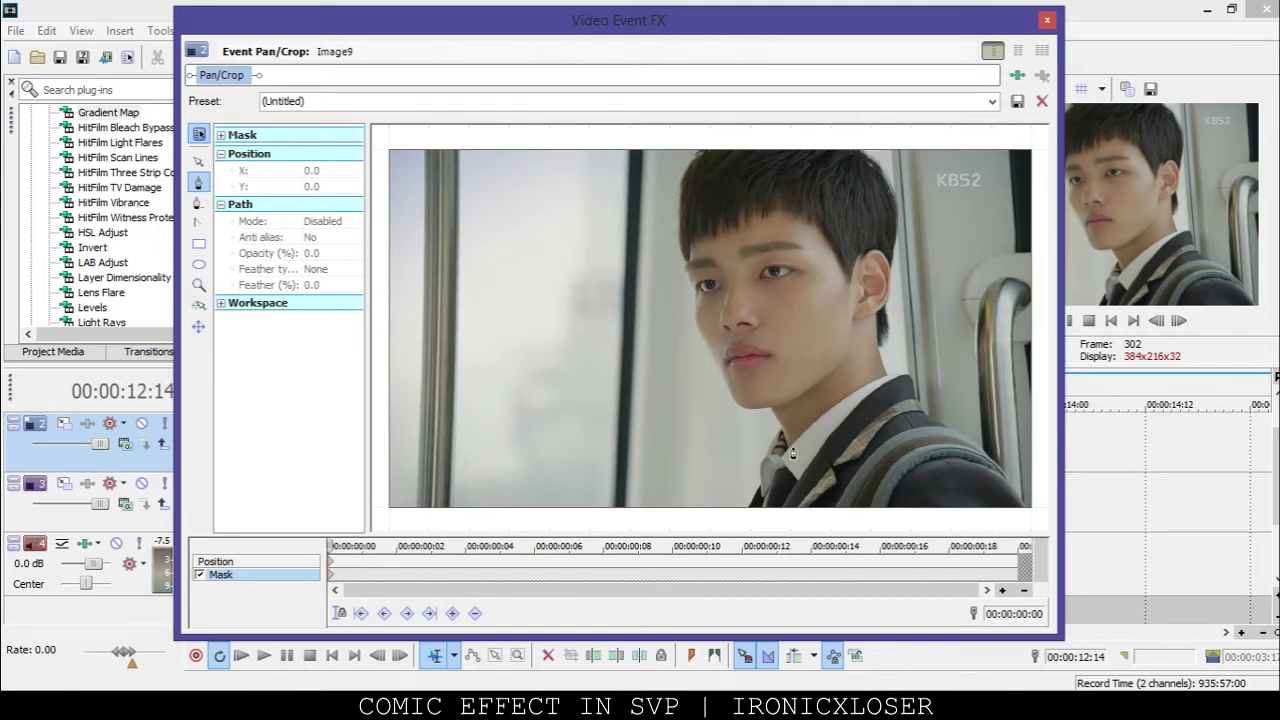
click(741, 520)
drag(757, 500, 760, 489)
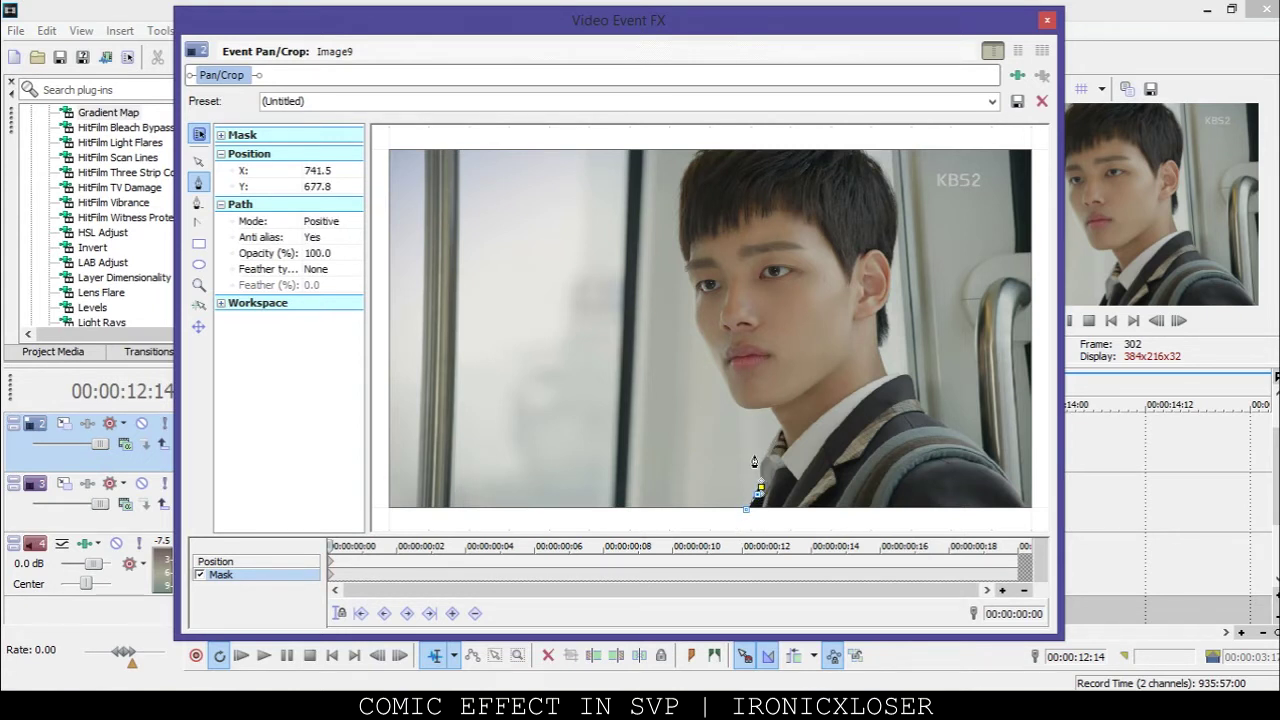
click(764, 460)
drag(774, 444, 775, 416)
click(734, 402)
key(ctrl+z)
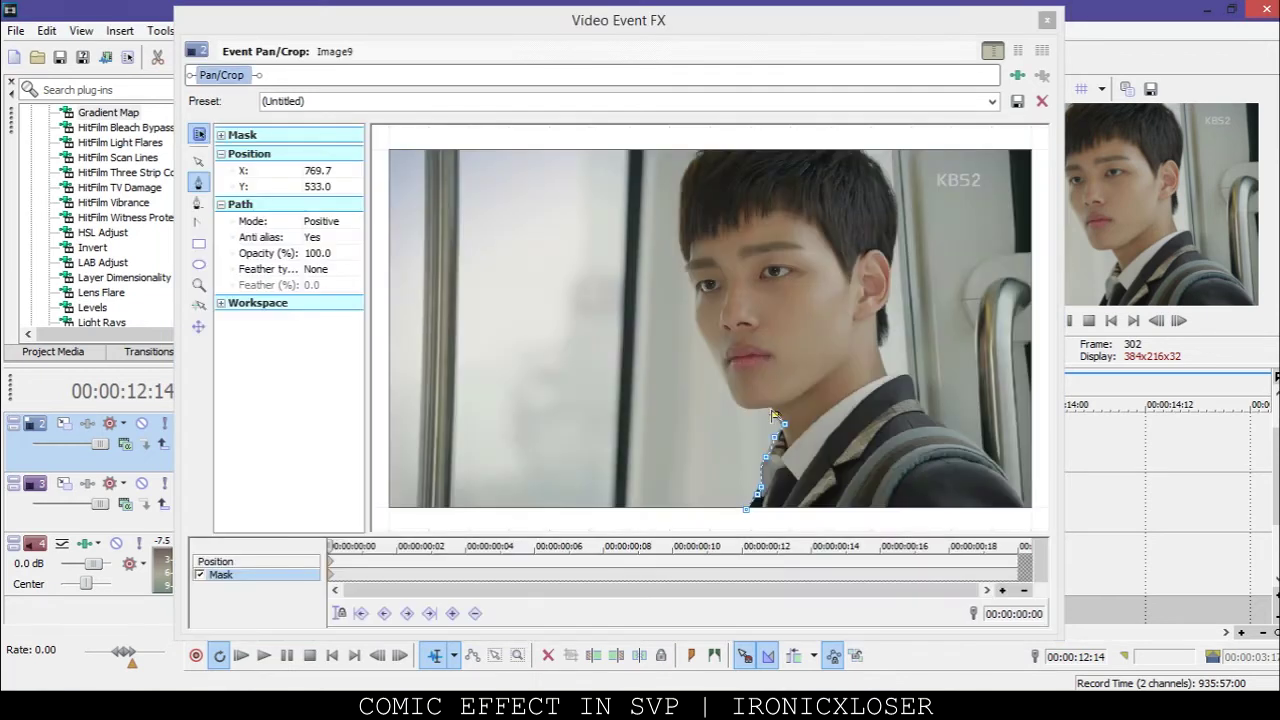
click(771, 409)
- Trace the mask up the jaw and cheek, then curve it over the top of the hair
click(738, 407)
click(720, 370)
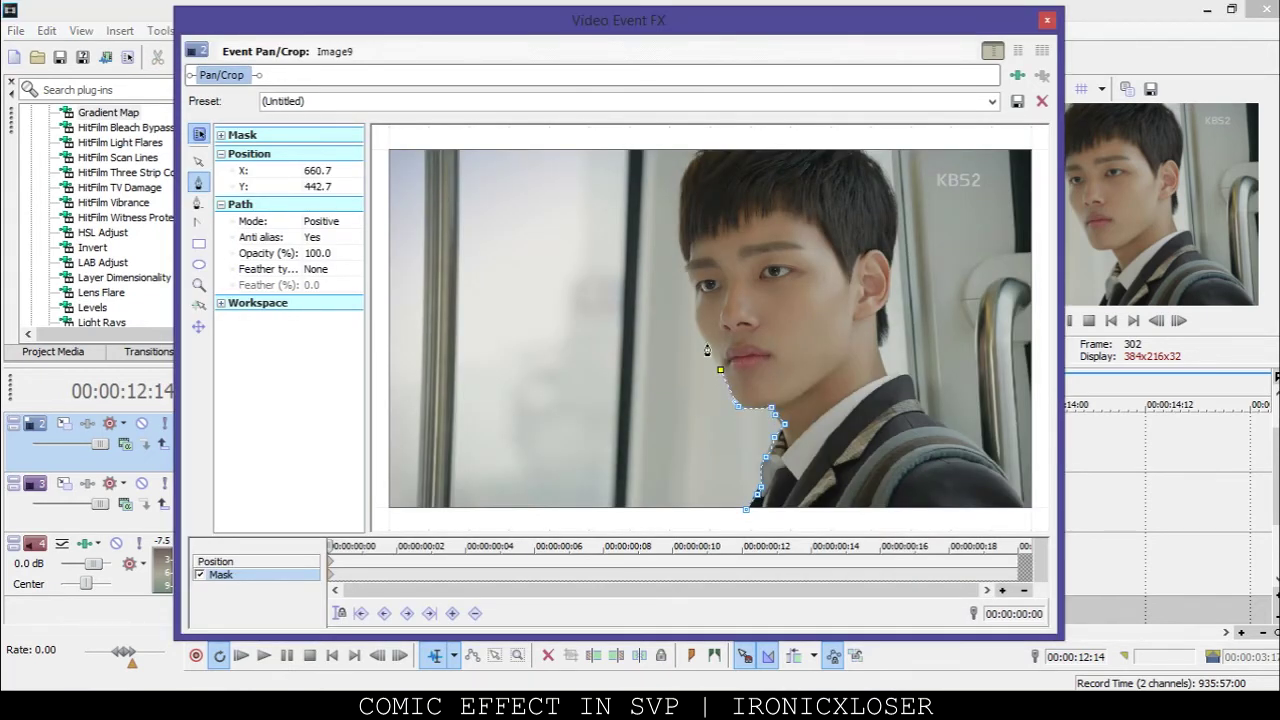
click(701, 335)
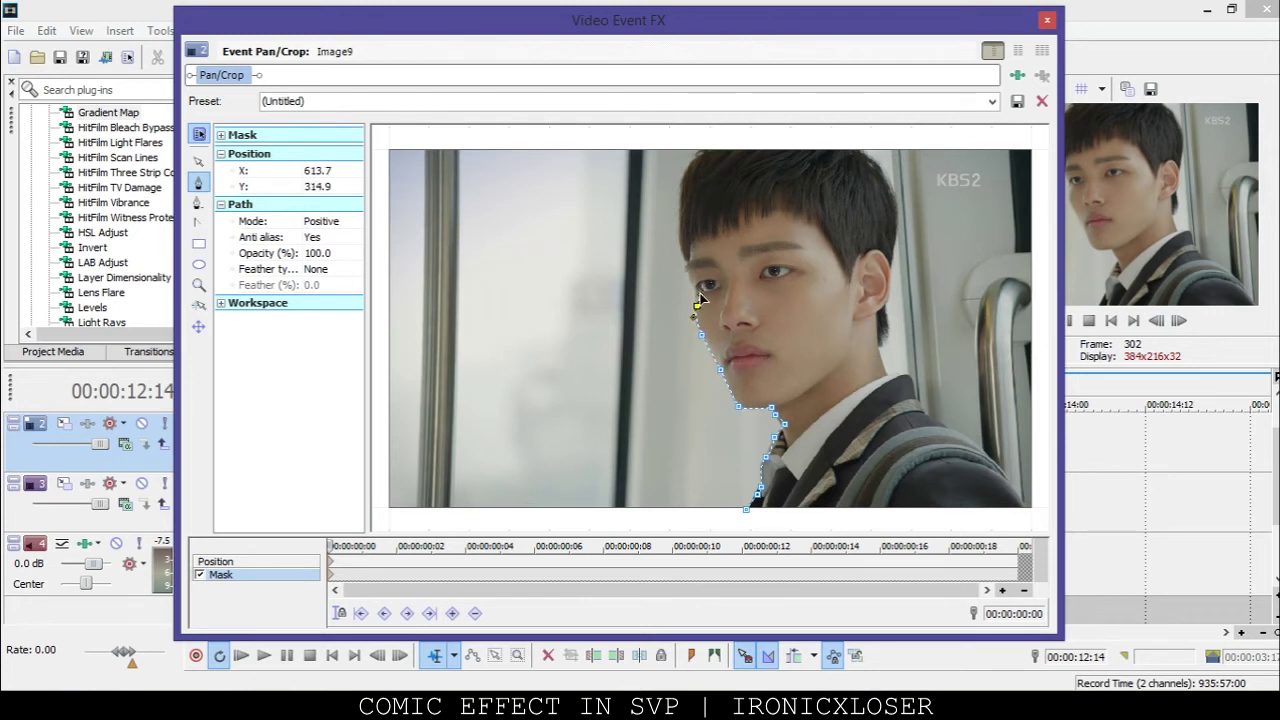
click(695, 288)
click(686, 264)
drag(704, 157, 737, 148)
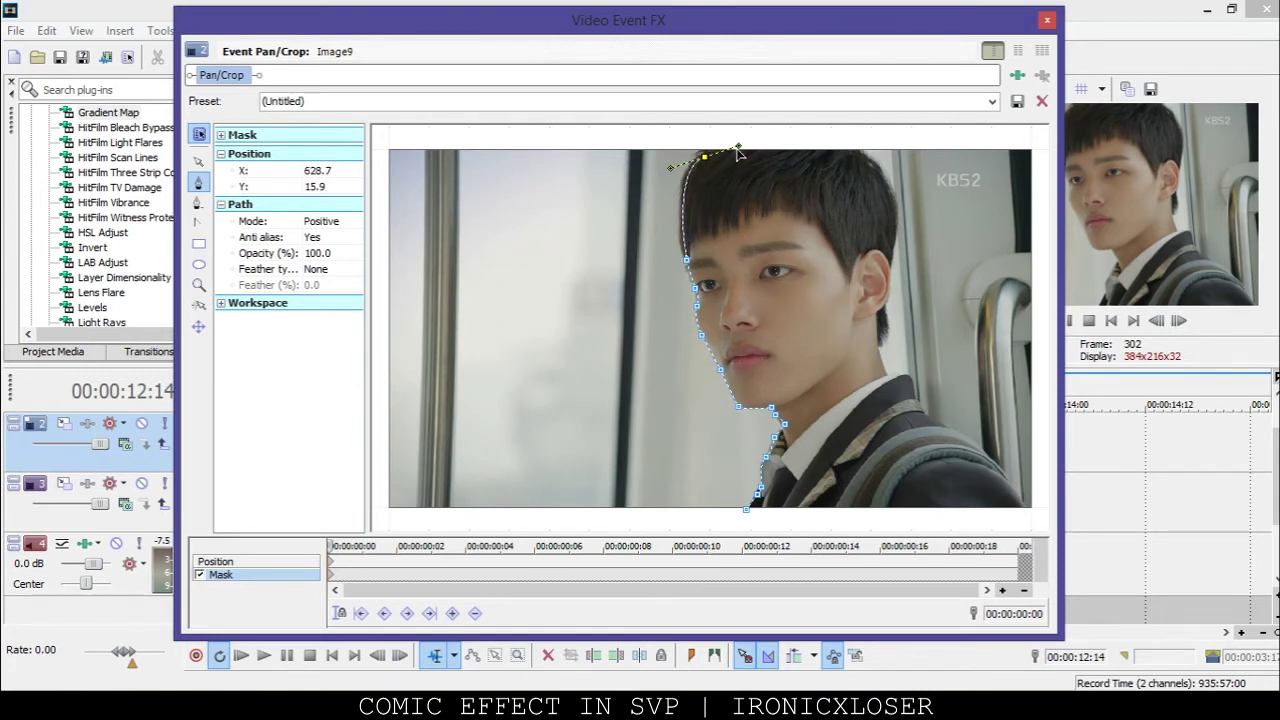
drag(737, 150, 708, 158)
- Curve the mask around the right side of the hair and down past the ear
drag(899, 216, 913, 322)
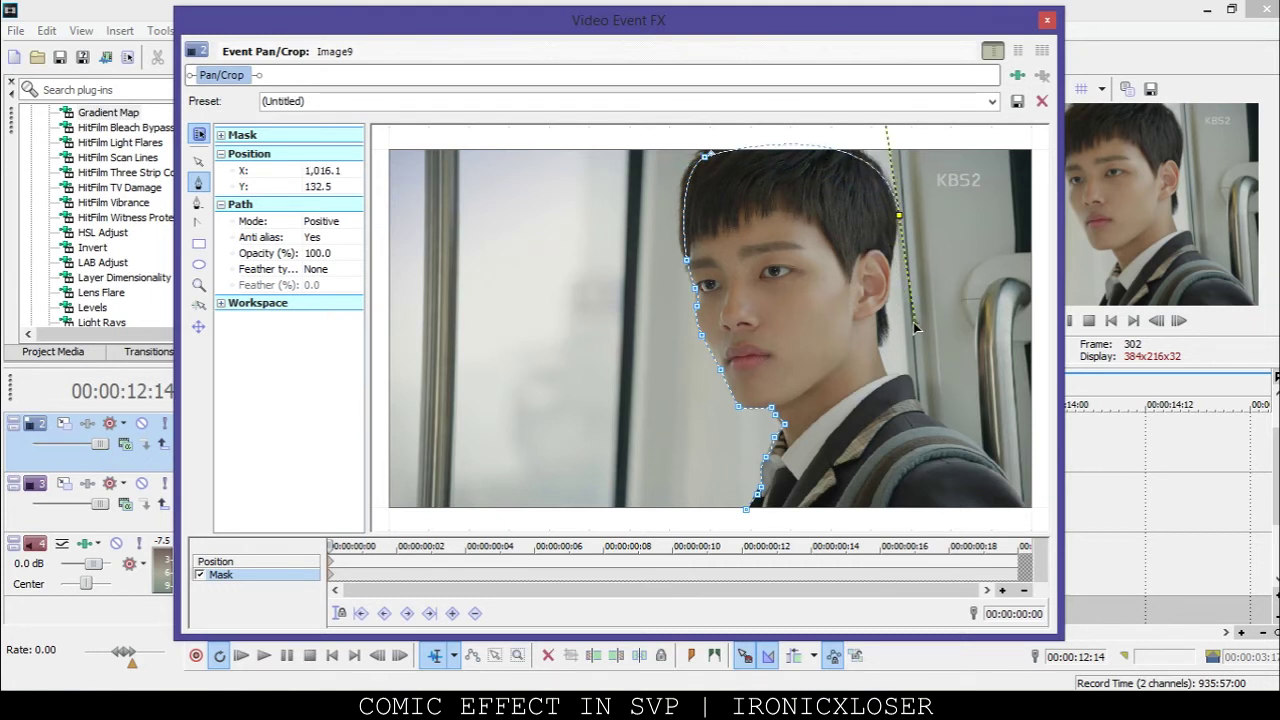
click(889, 261)
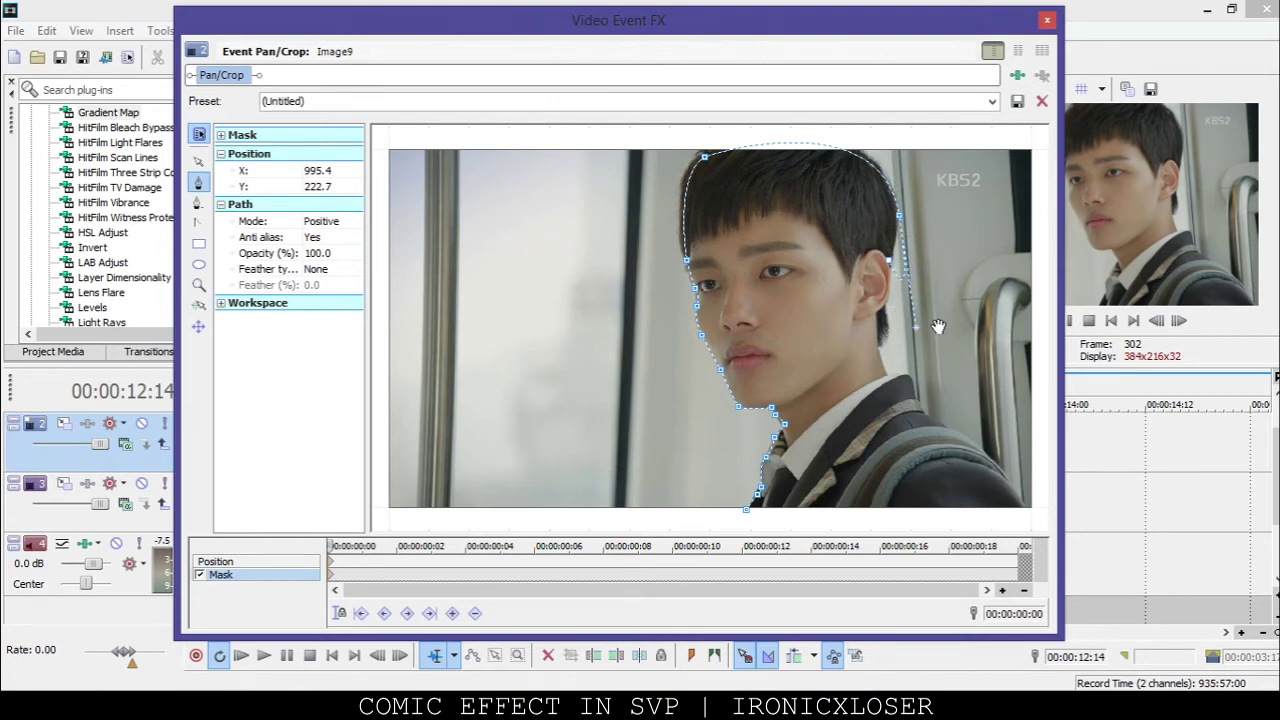
key(ctrl+z)
drag(918, 332, 891, 262)
click(892, 261)
click(884, 307)
click(887, 333)
- Run the mask down the right neck and shoulder to the bottom corner, then close the path
click(876, 346)
click(885, 376)
click(912, 384)
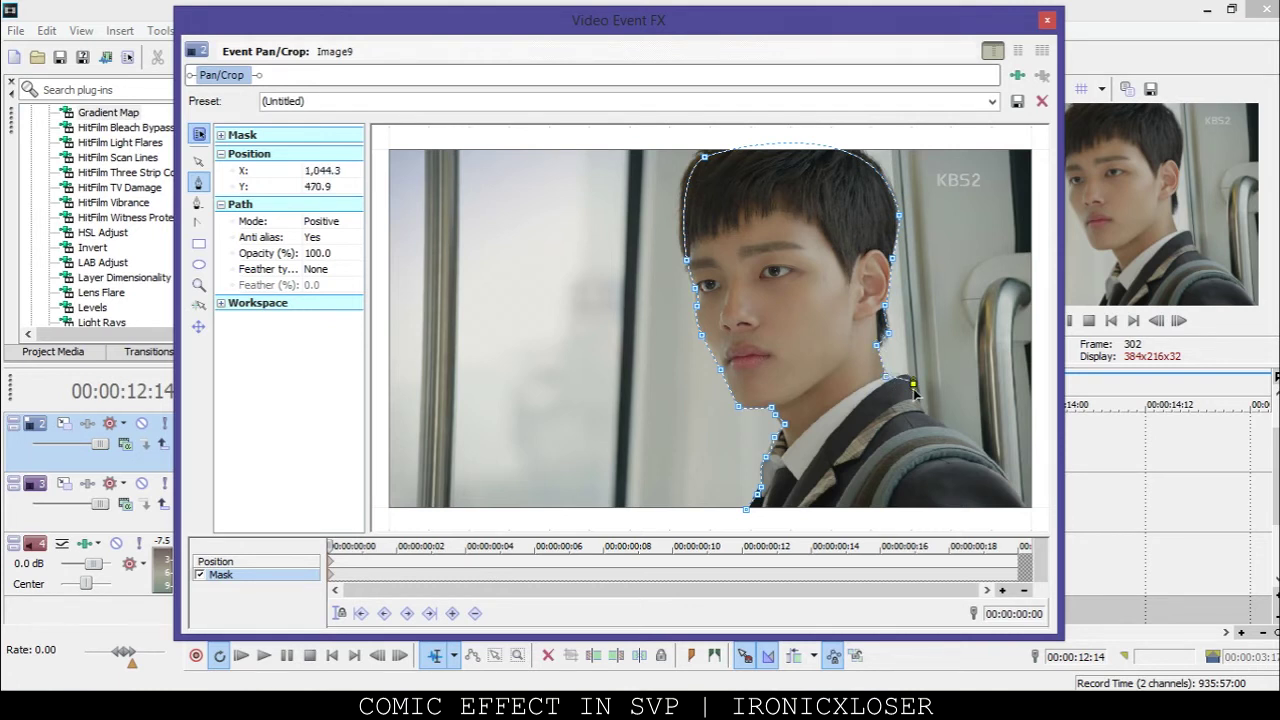
click(923, 411)
click(1025, 509)
click(746, 509)
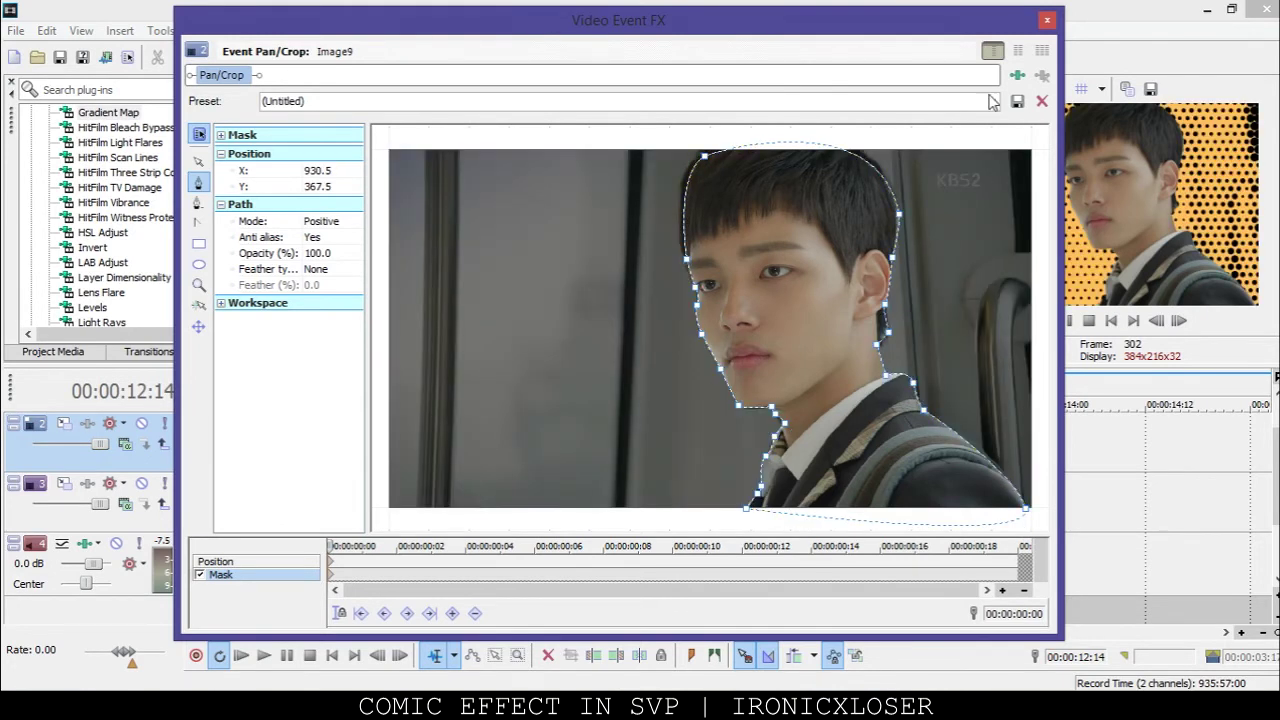
click(1047, 21)
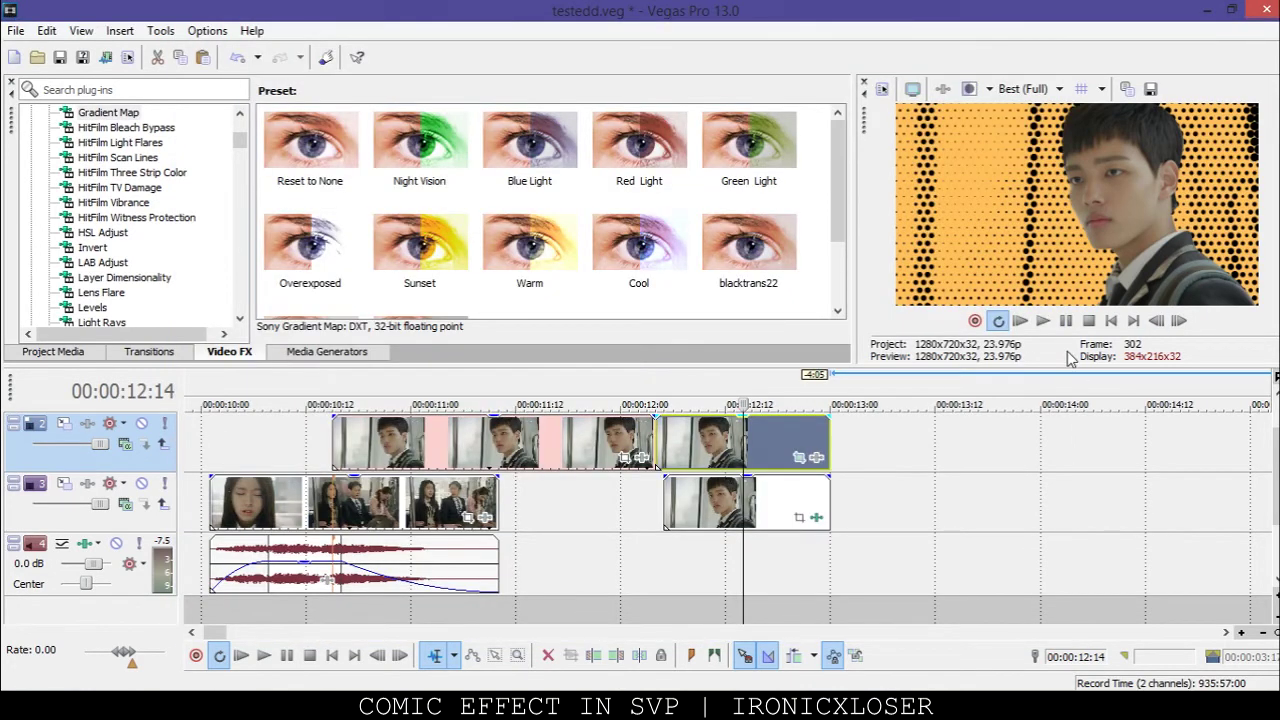
- Place the NewBlue 3E 3D Bouncing Cubes 'Coming At Ya!' transition at the top track's clip boundary near 00:00:12:05
drag(664, 416, 681, 418)
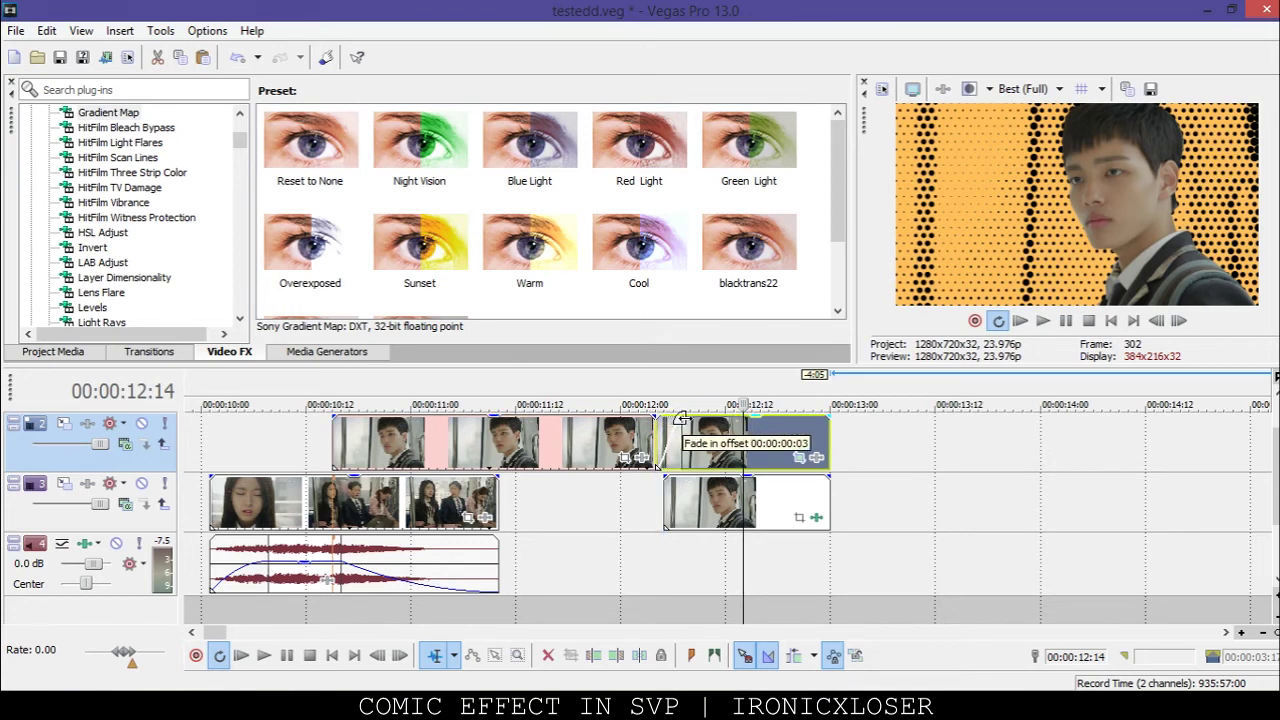
click(663, 465)
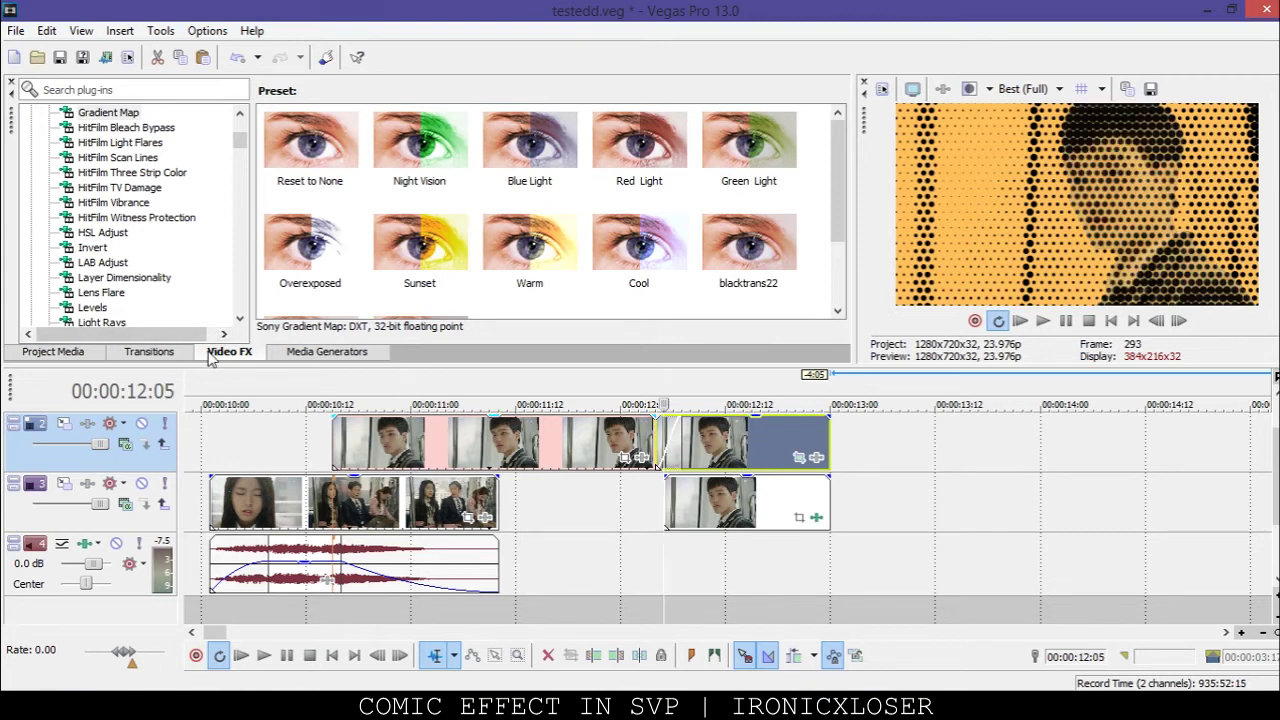
click(149, 352)
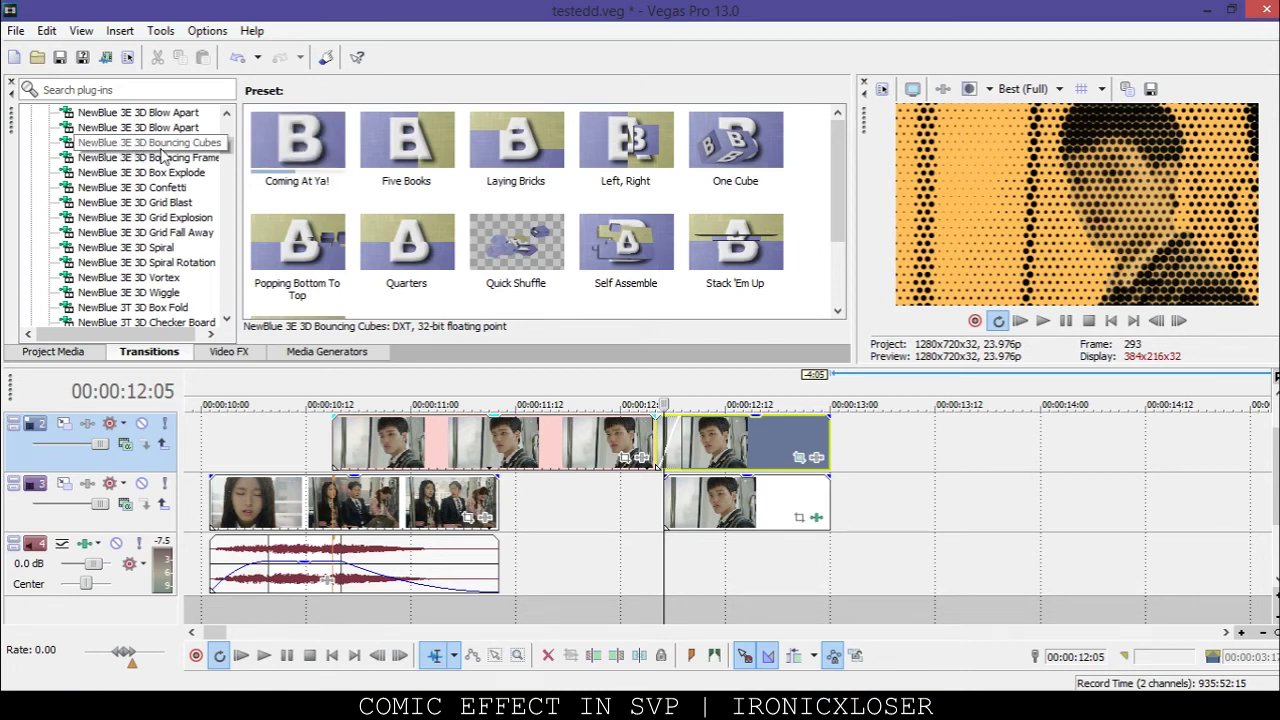
click(160, 146)
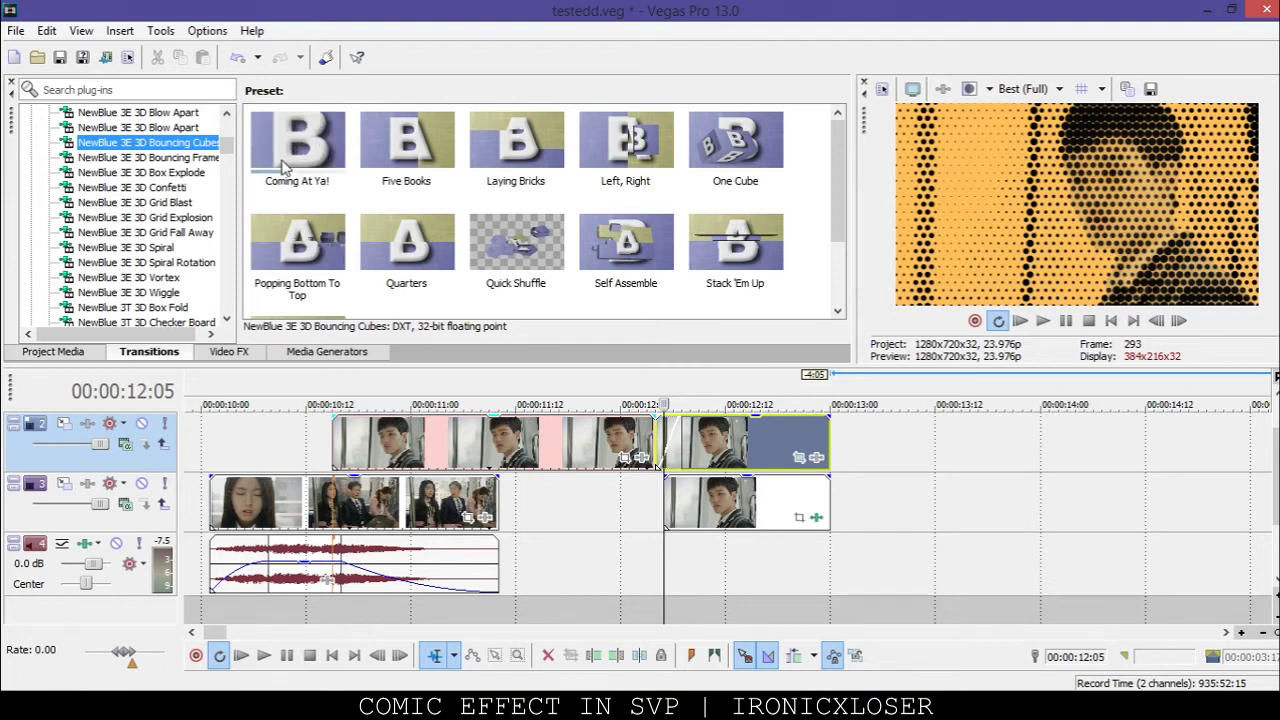
drag(287, 150, 663, 449)
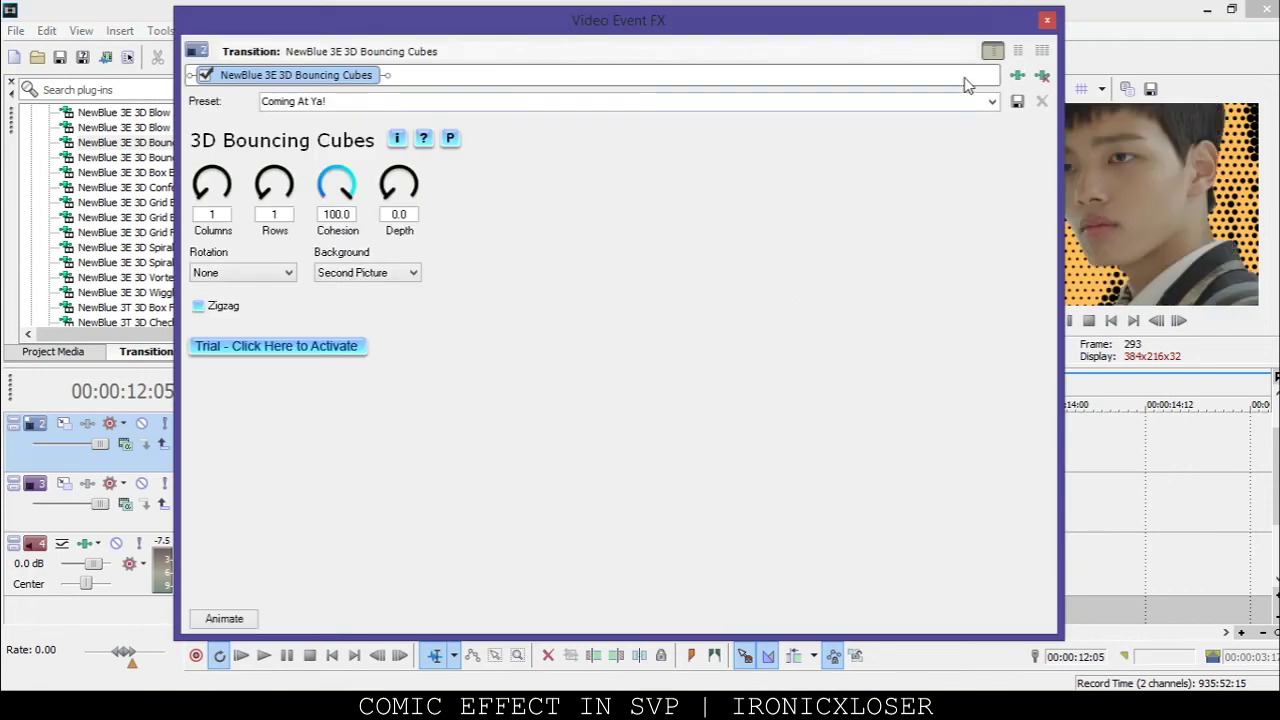
click(1049, 20)
- Step frame by frame around the transition to preview it
key(Left)
key(Right)
key(Right)
key(Right)
key(Right)
key(Right)
key(Right)
key(Right)
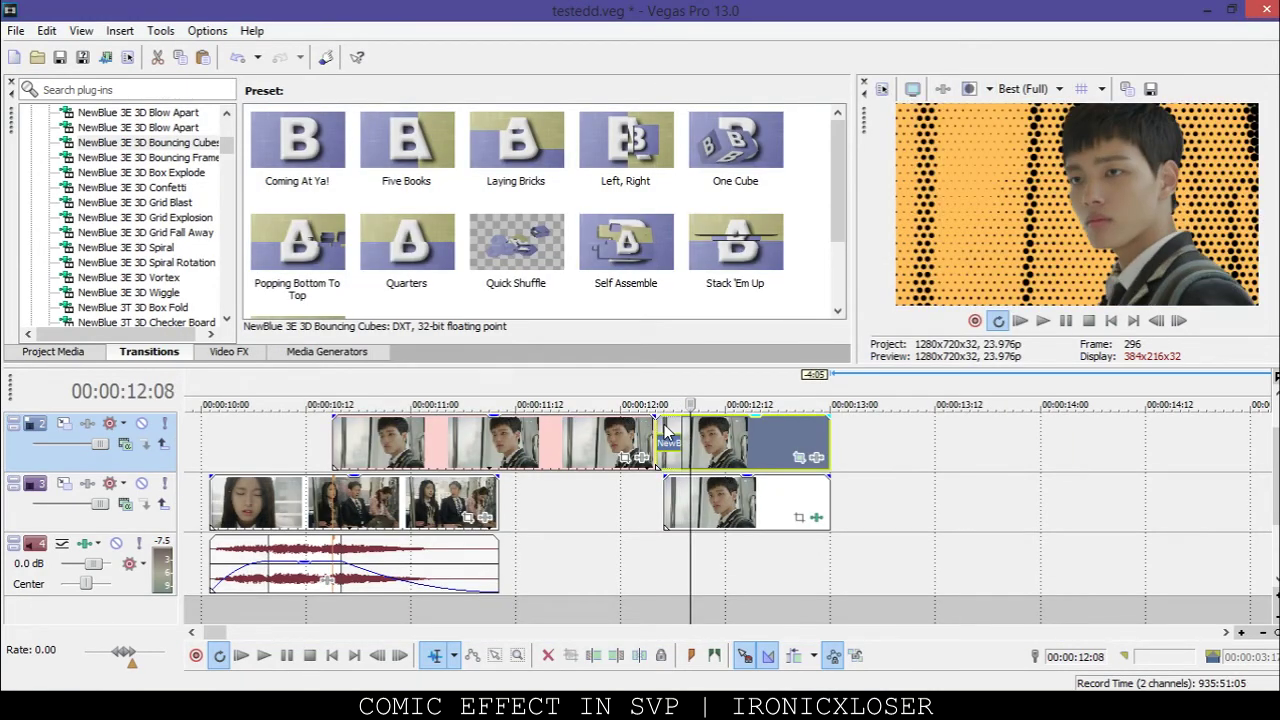
key(Right)
key(Right)
key(Right)
key(Right)
key(Right)
key(Right)
key(Right)
key(Right)
key(Right)
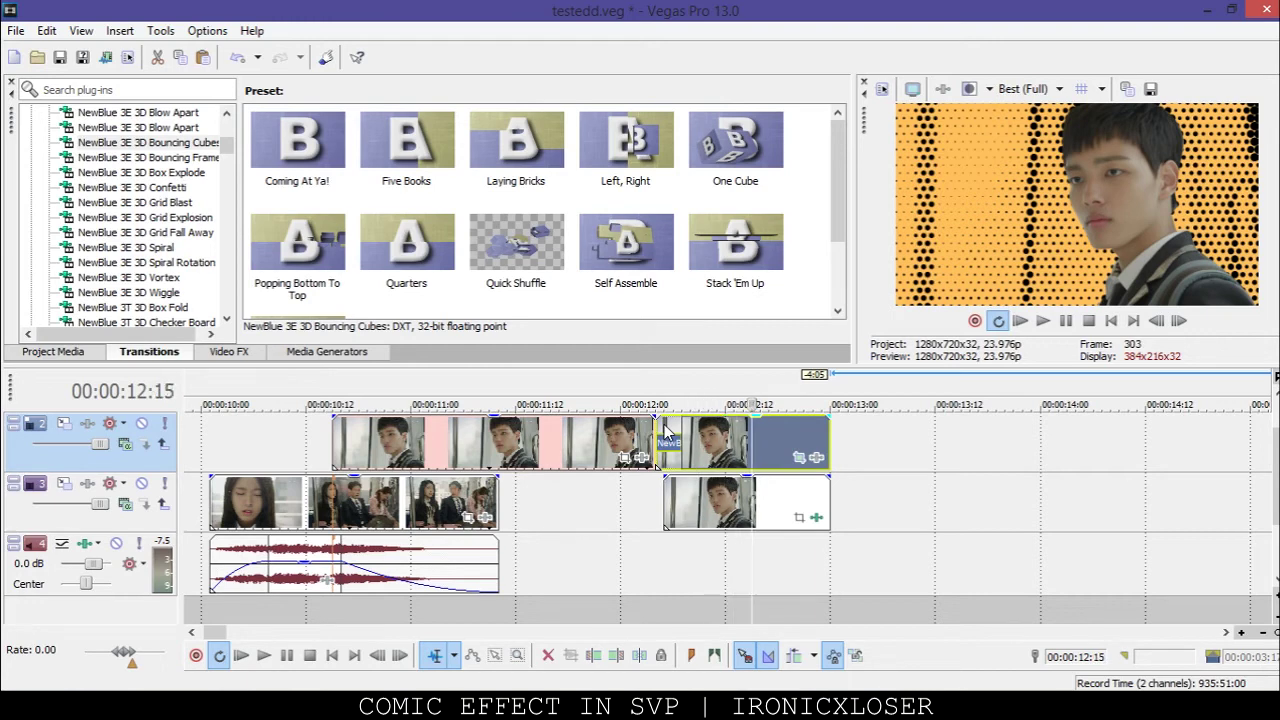
right_click(871, 460)
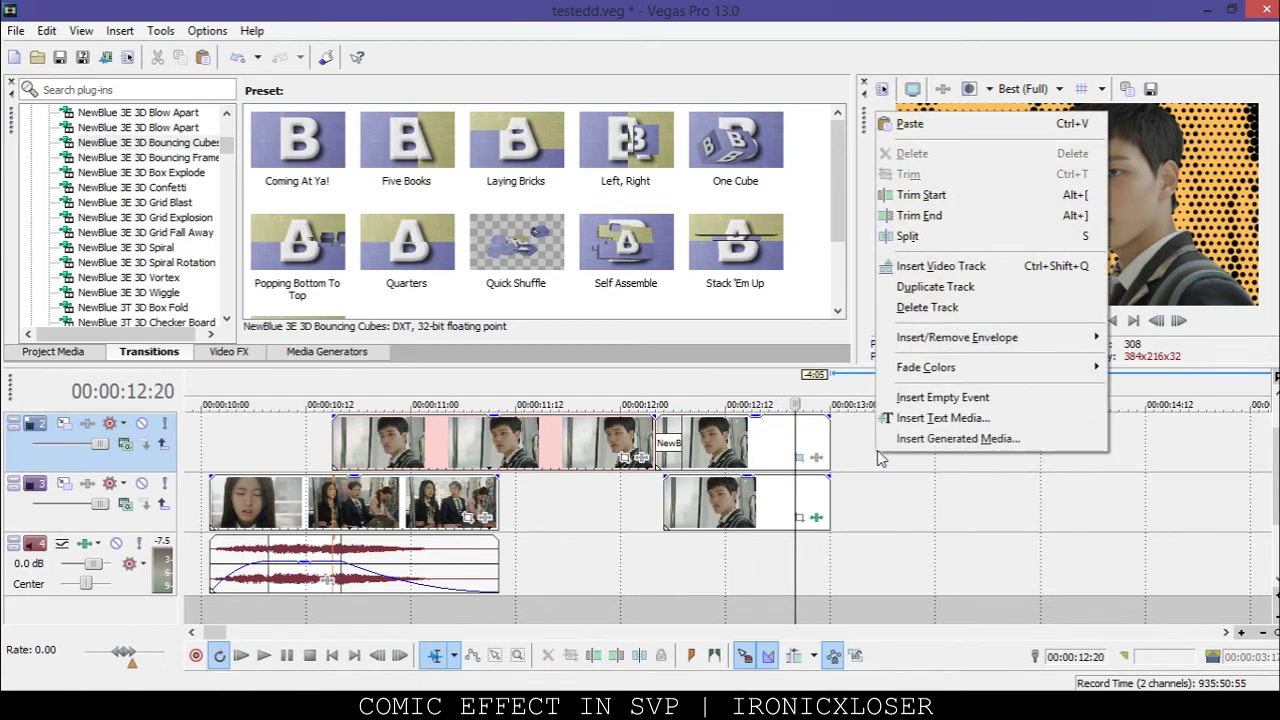
- Insert a new top video track and drop a-sonrix (58).png from Project Media onto it
click(938, 268)
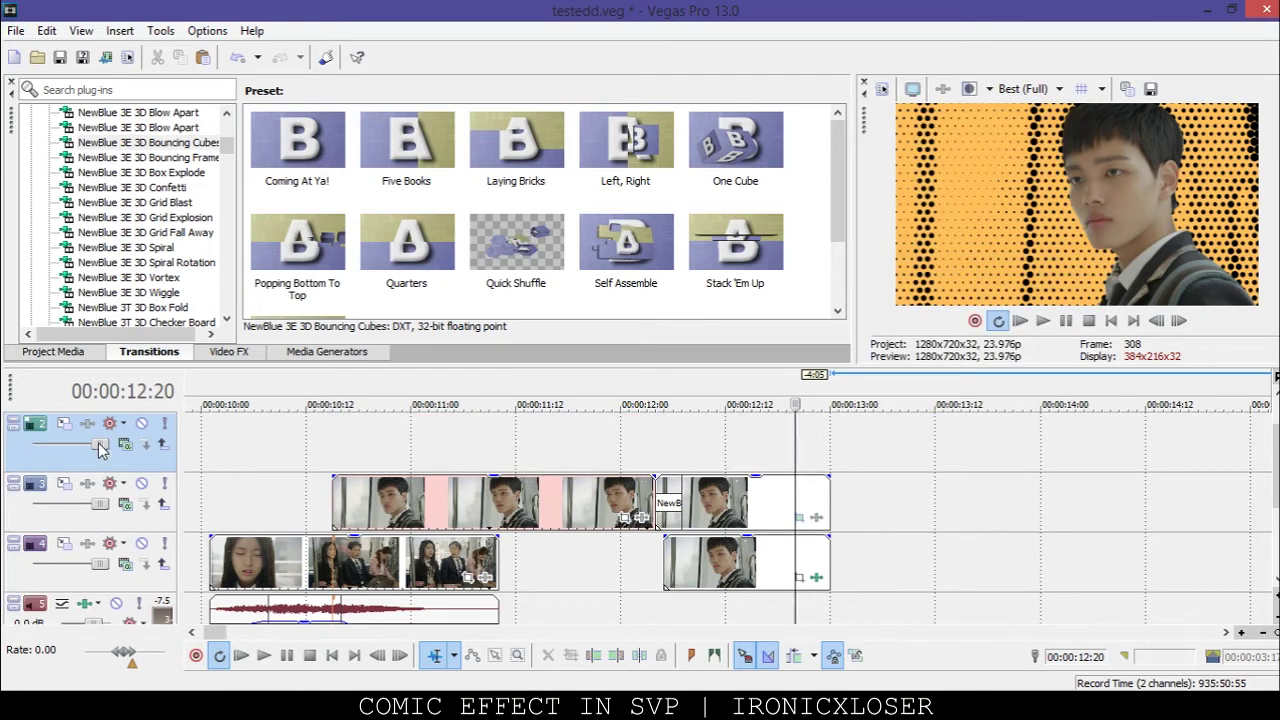
click(76, 355)
click(255, 152)
drag(257, 140, 689, 456)
click(678, 487)
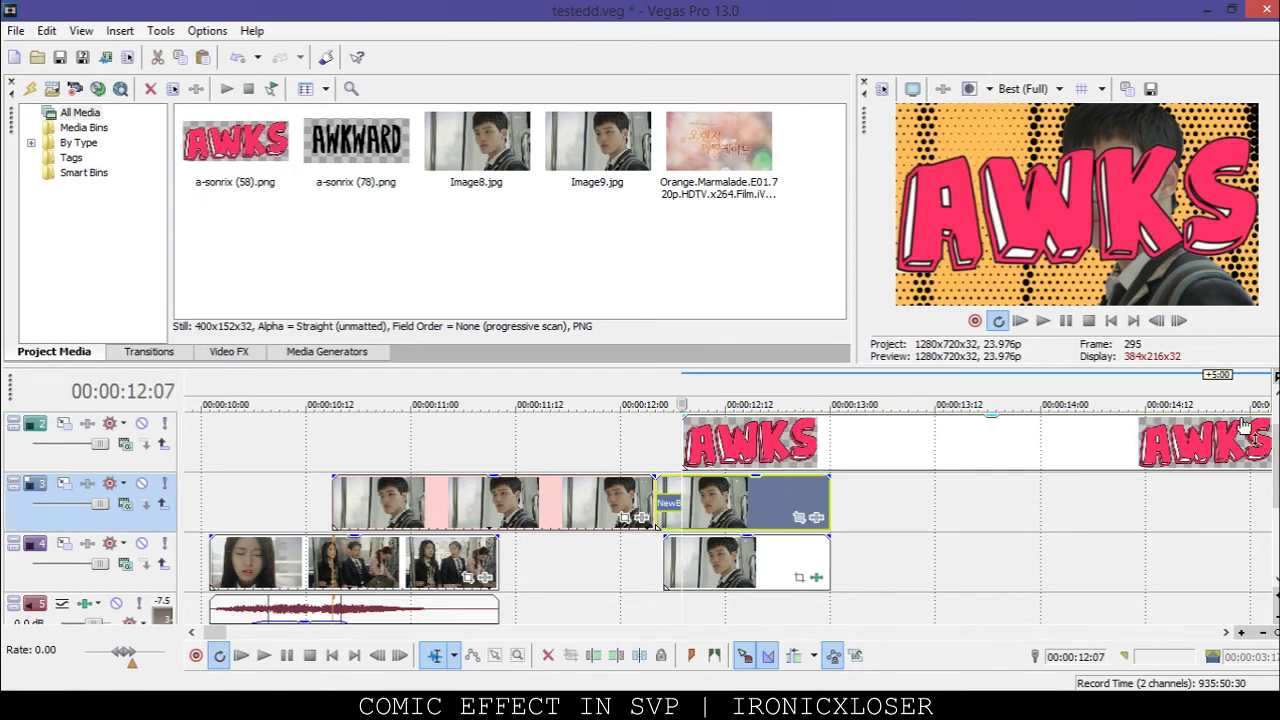
- Trim the AWKS event to the freeze-frame section and open its Pan/Crop settings
scroll(1108, 484, down, 2)
drag(1236, 443, 789, 465)
click(741, 453)
click(759, 457)
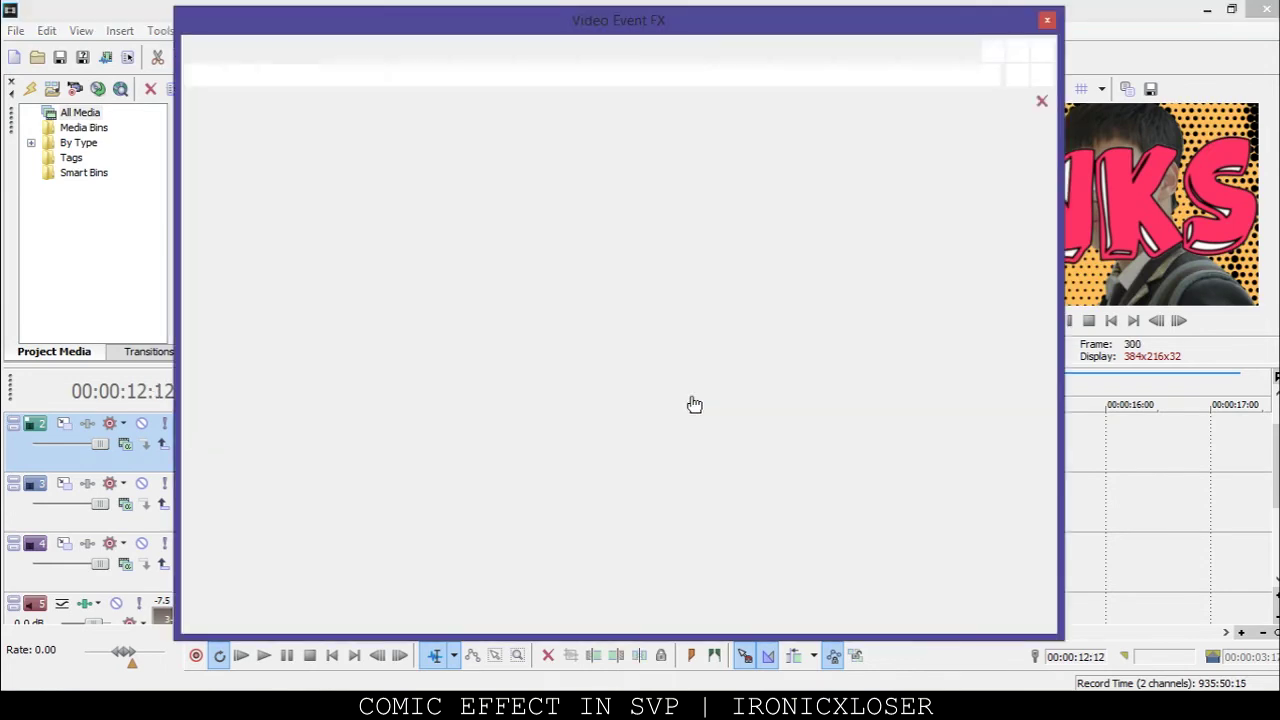
- Match the crop frame to output aspect and enlarge it, shifting the sticker lower left
right_click(753, 303)
click(840, 396)
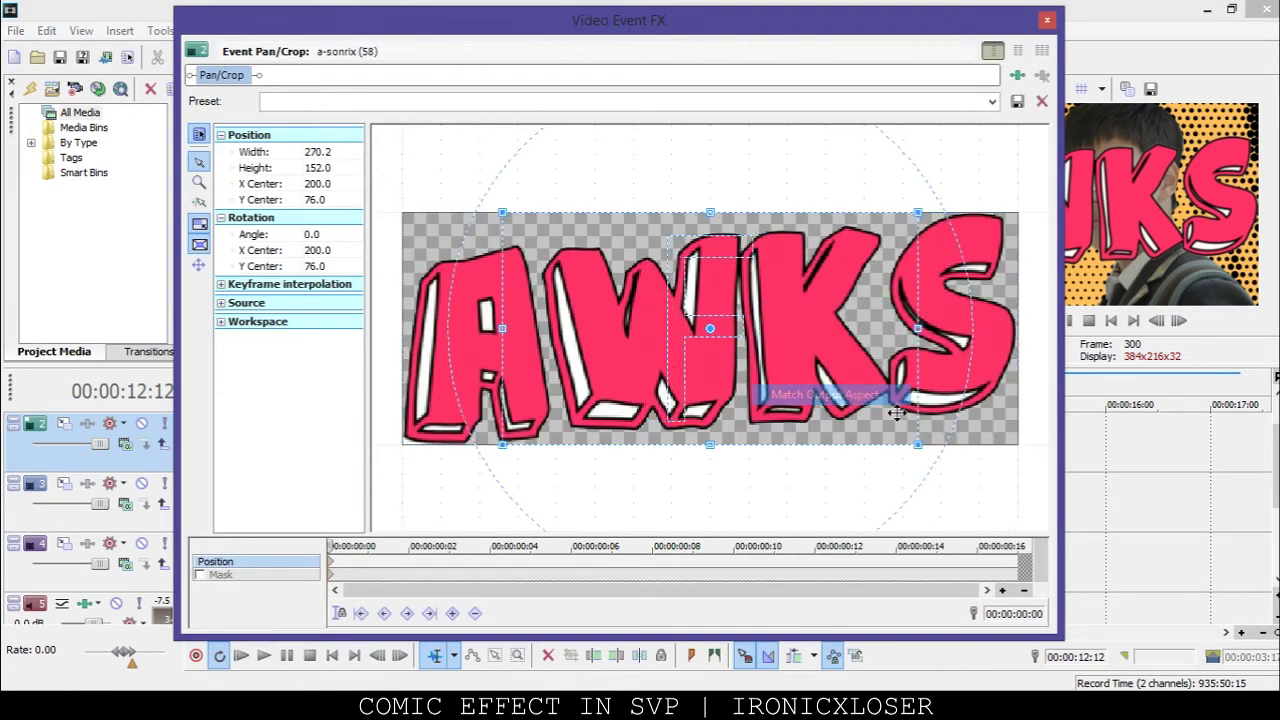
drag(918, 446, 1160, 570)
drag(866, 26, 613, 20)
drag(475, 250, 722, 96)
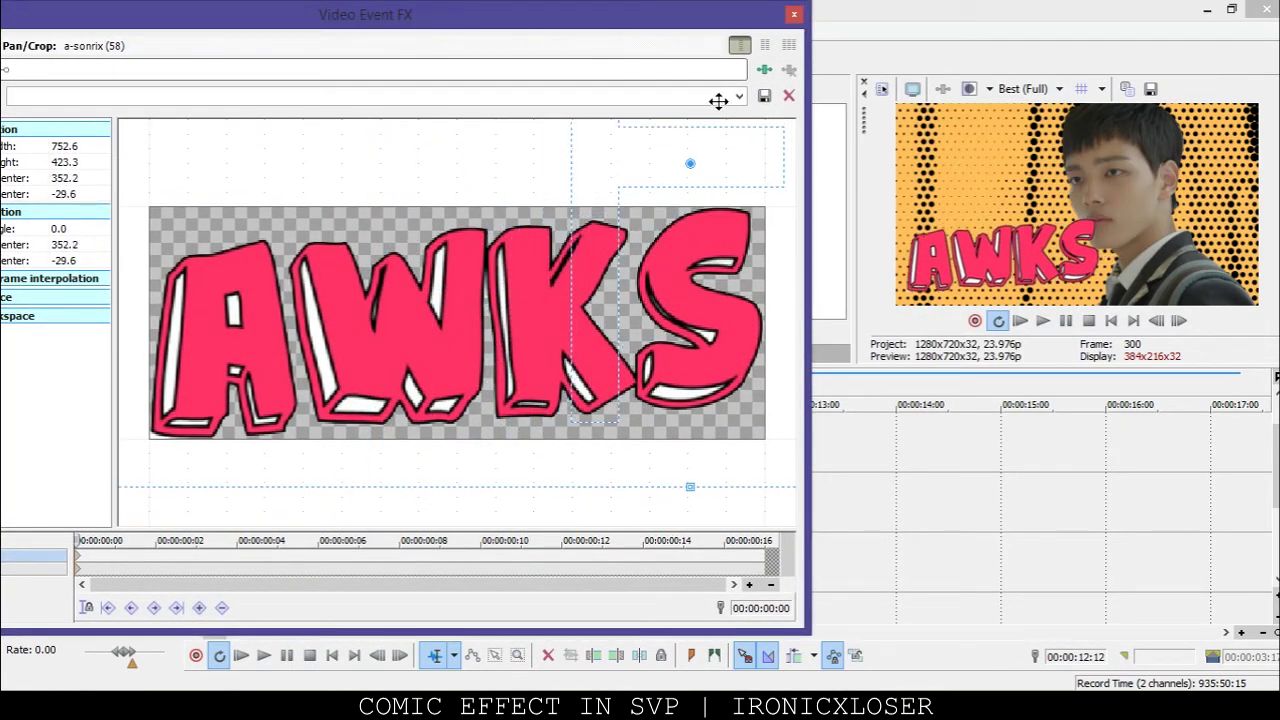
- Shrink the AWKS sticker further, nudge it slightly left, and close Pan/Crop
scroll(638, 365, down, 1)
scroll(638, 365, down, 2)
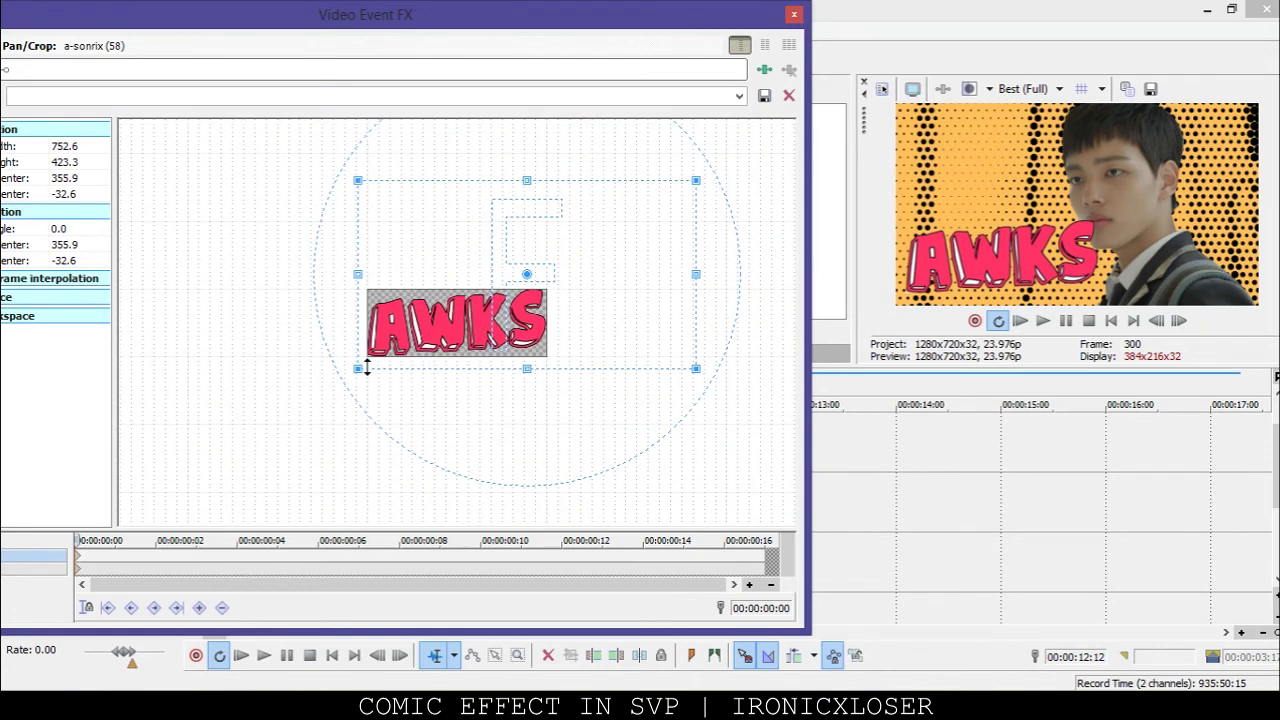
drag(353, 372, 300, 398)
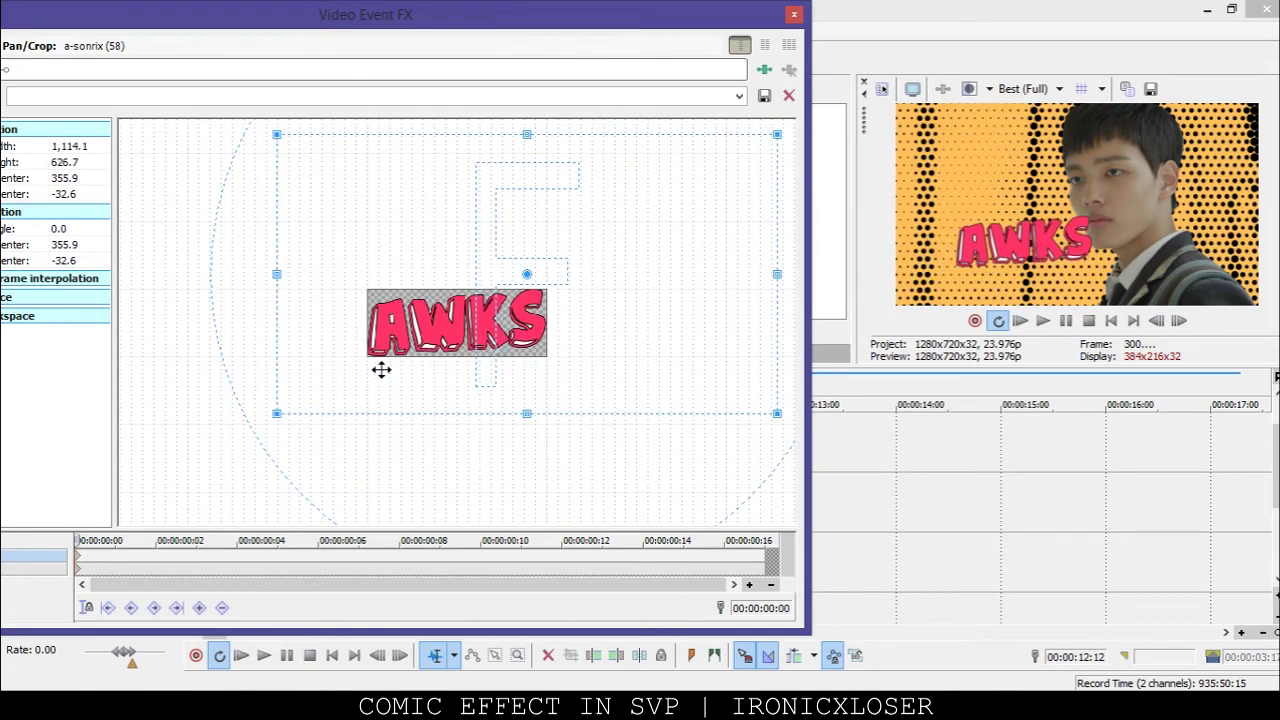
drag(553, 309, 558, 308)
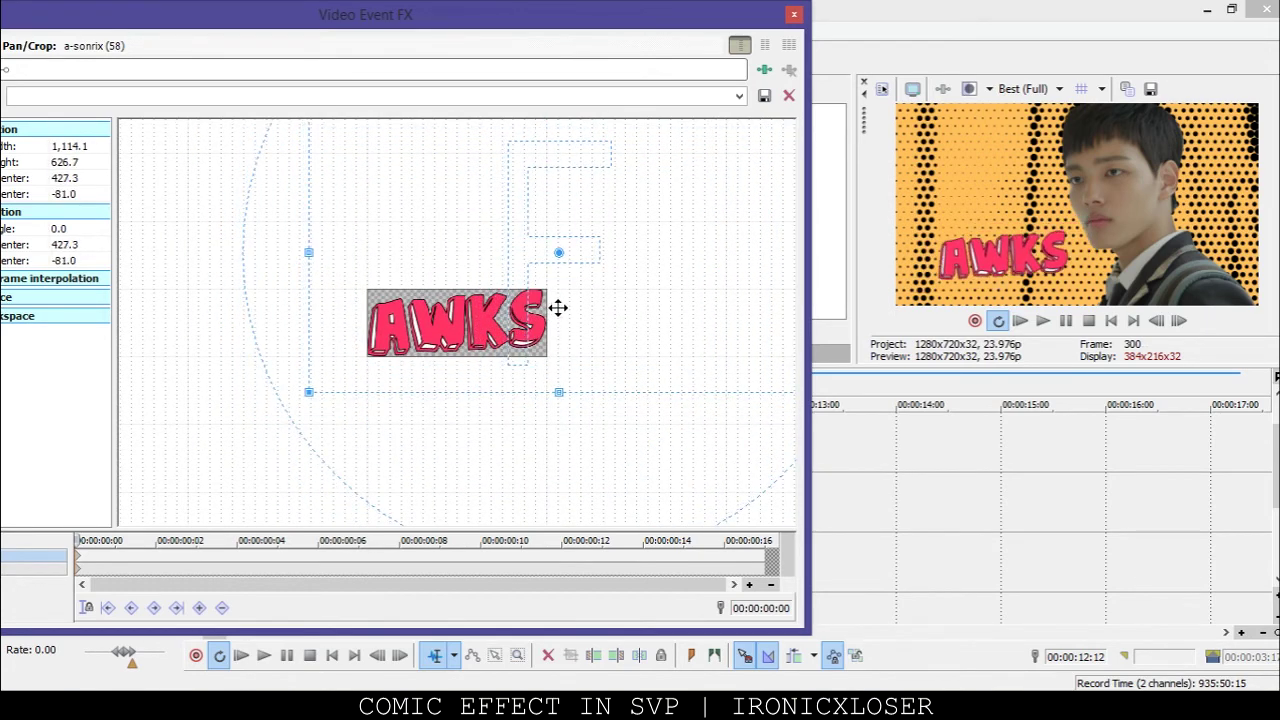
click(793, 16)
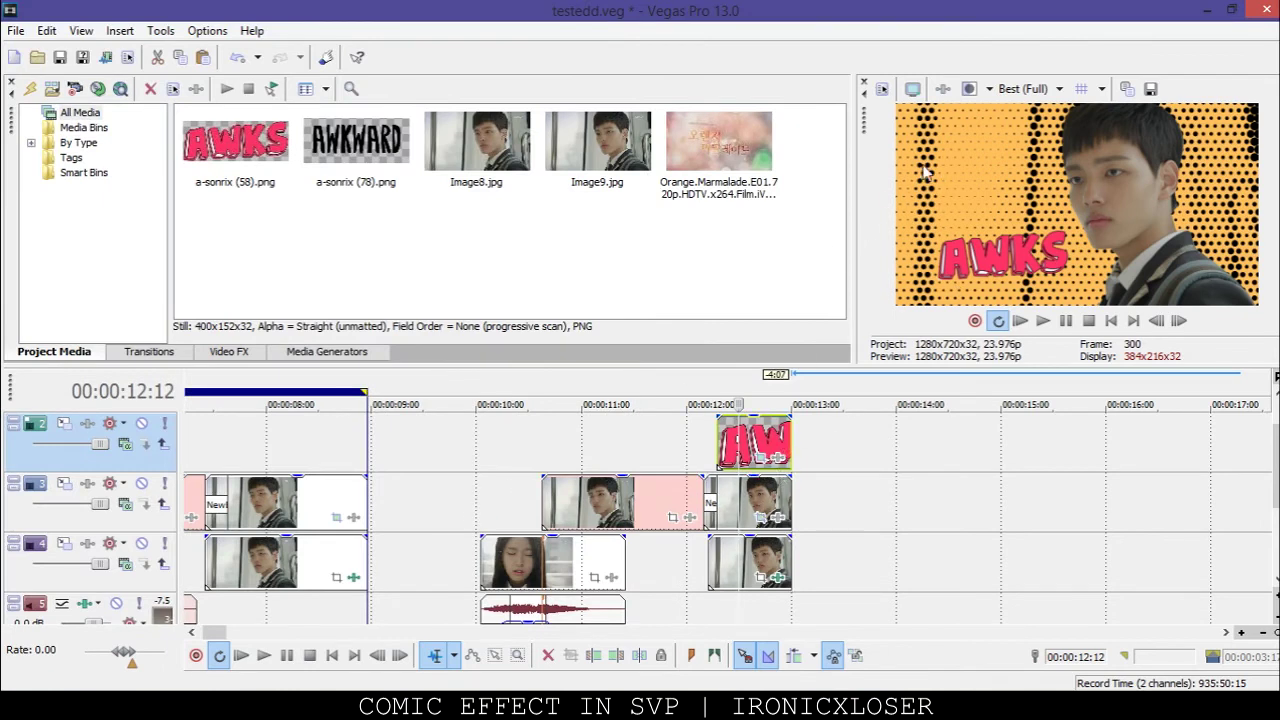
click(942, 89)
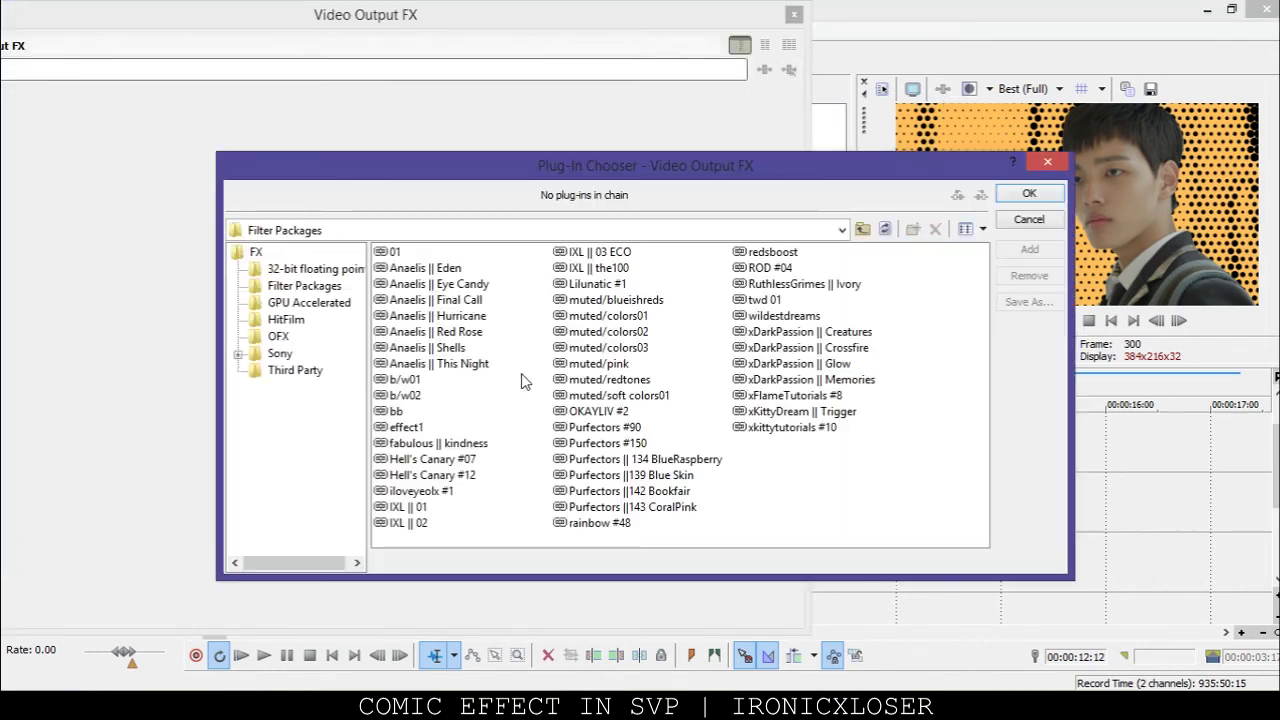
- Apply the Anaelis || Final Call filter package to the video output
click(622, 366)
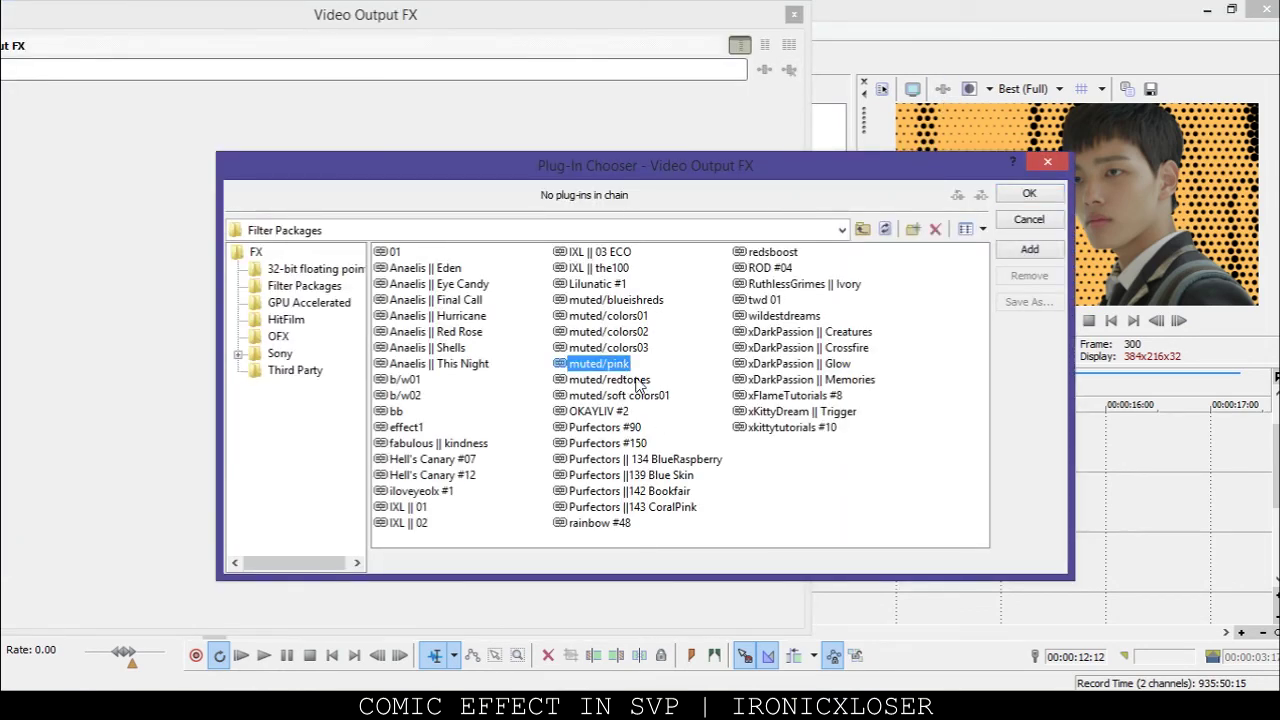
double_click(470, 302)
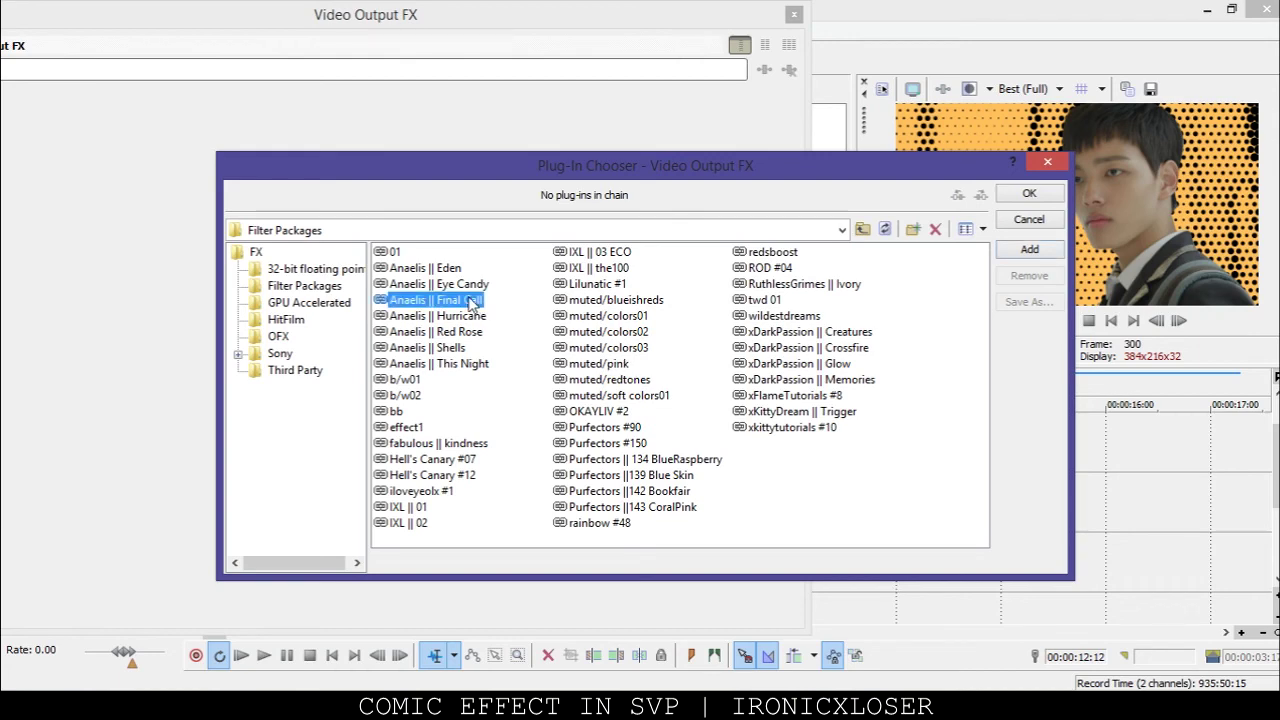
click(1029, 193)
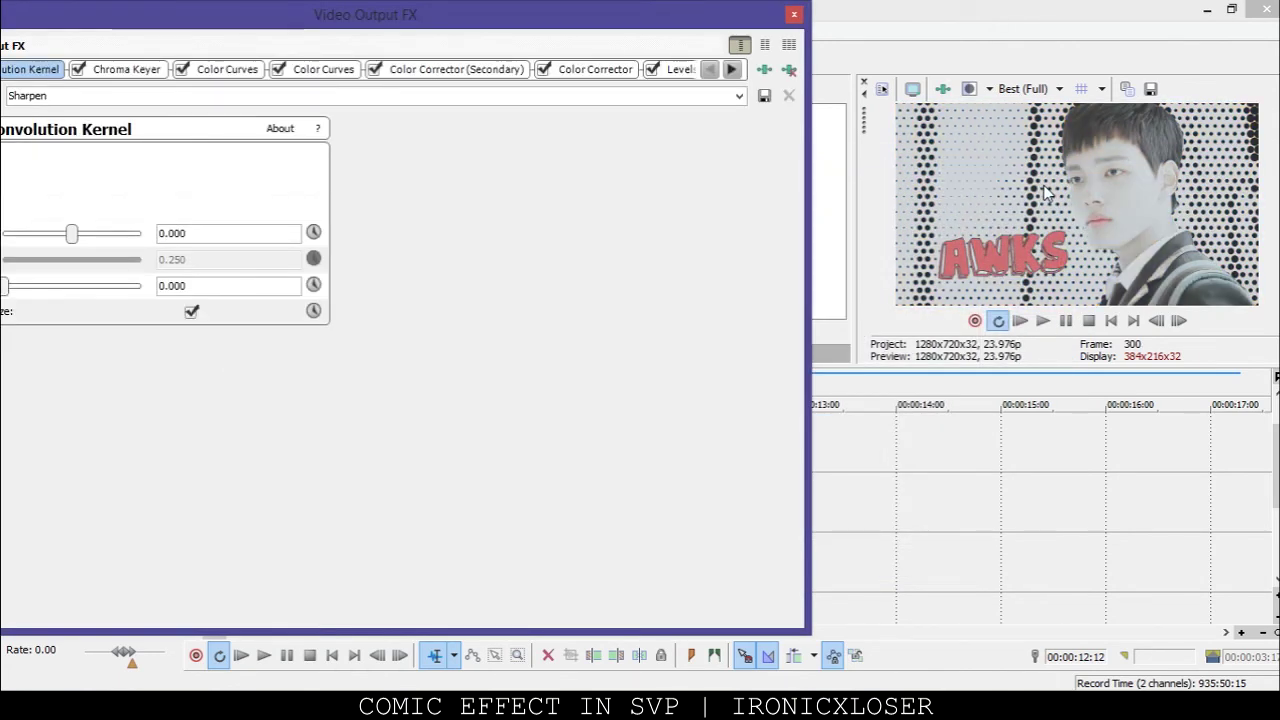
- Add the Anaelis || Eye Candy package to the output filter chain and close the FX window
click(764, 72)
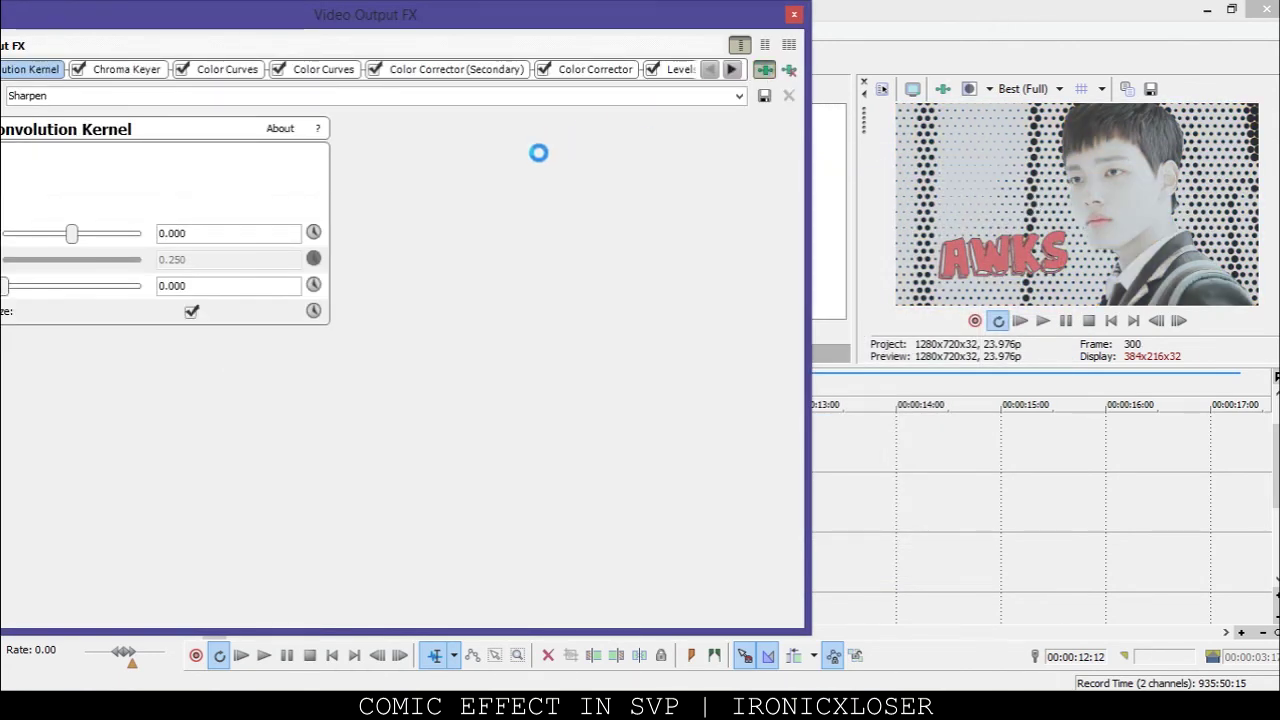
click(430, 300)
click(440, 284)
click(1040, 196)
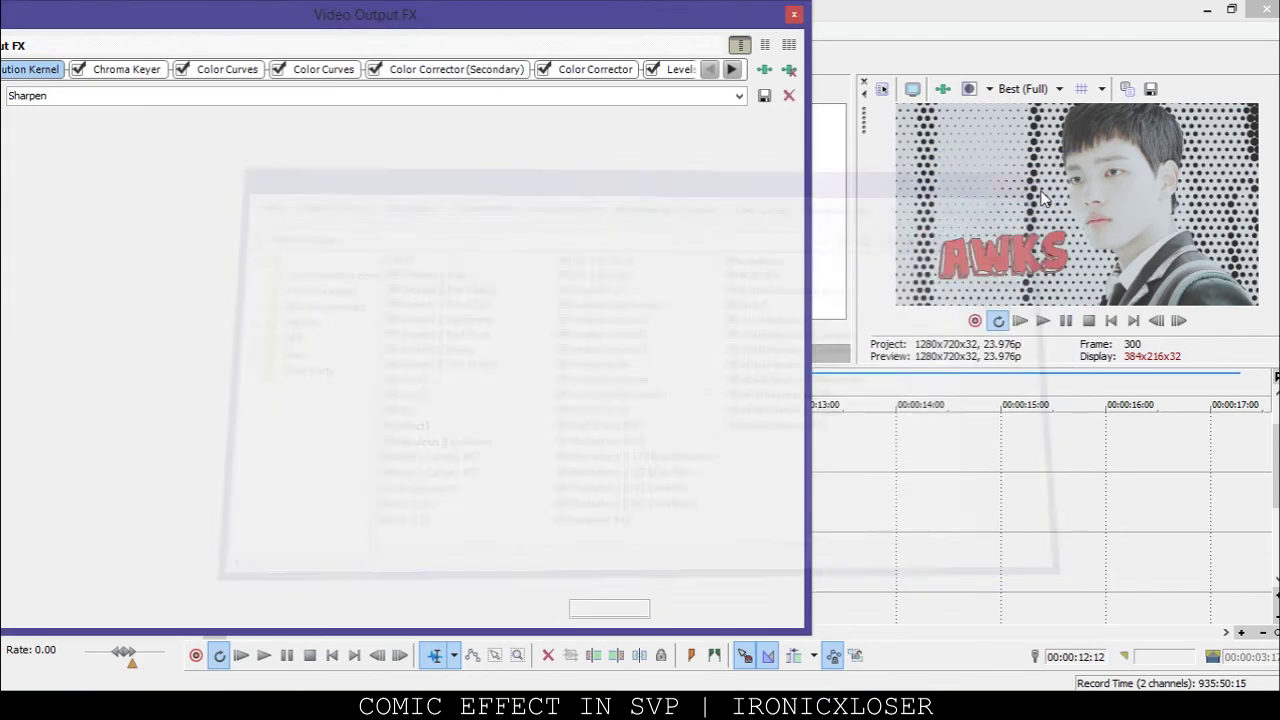
click(794, 15)
click(735, 502)
click(730, 578)
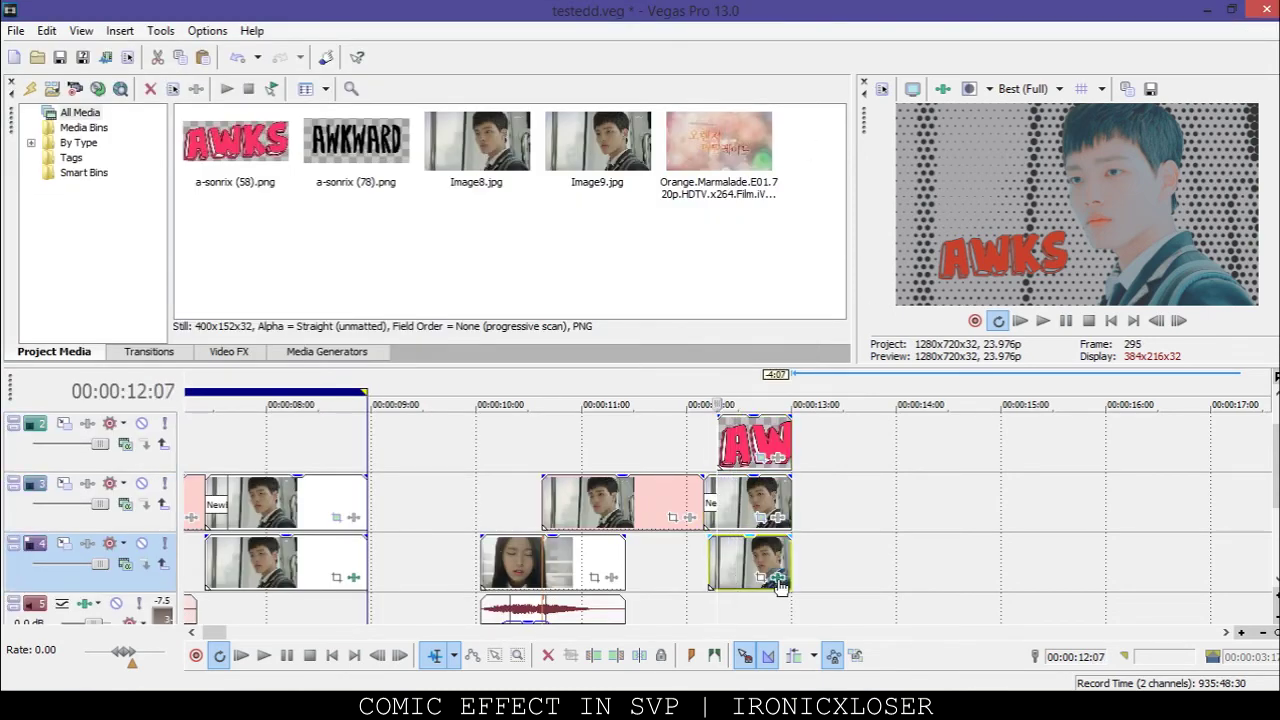
- Set Image9's Gradient Map orange marker to R255 G113 B90 for a salmon background
click(777, 577)
click(196, 160)
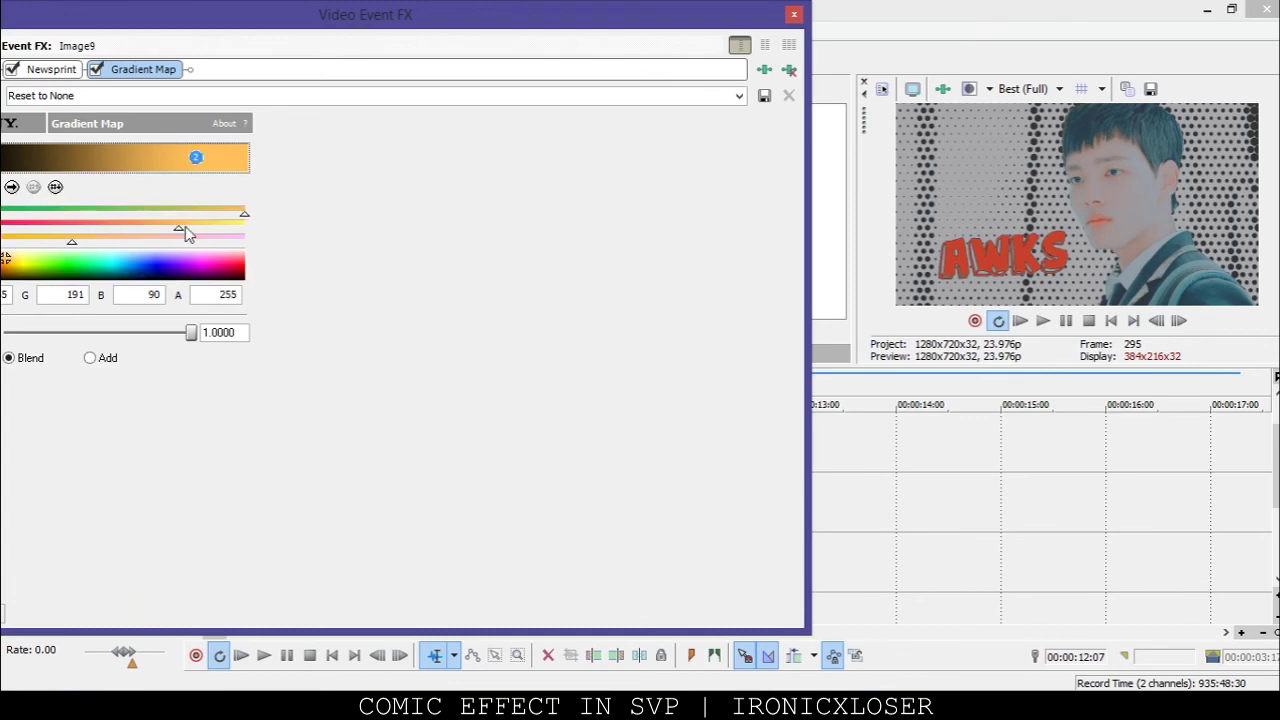
drag(304, 30, 512, 44)
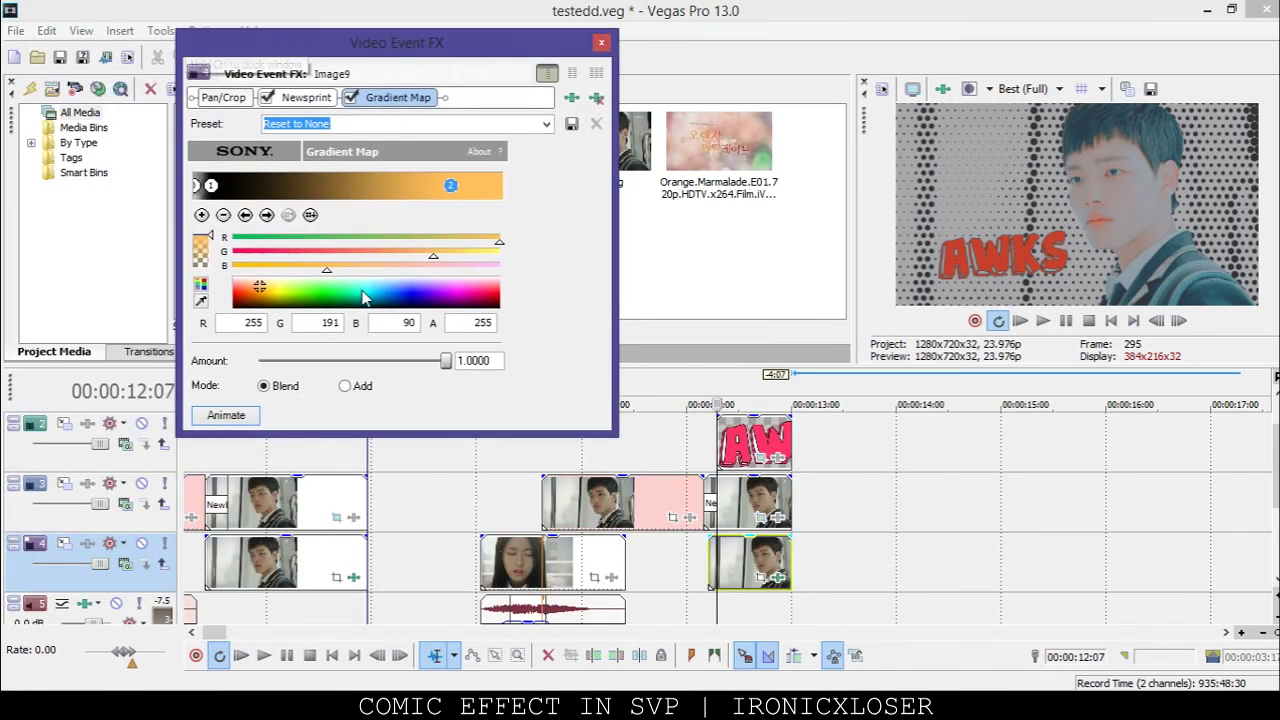
click(303, 256)
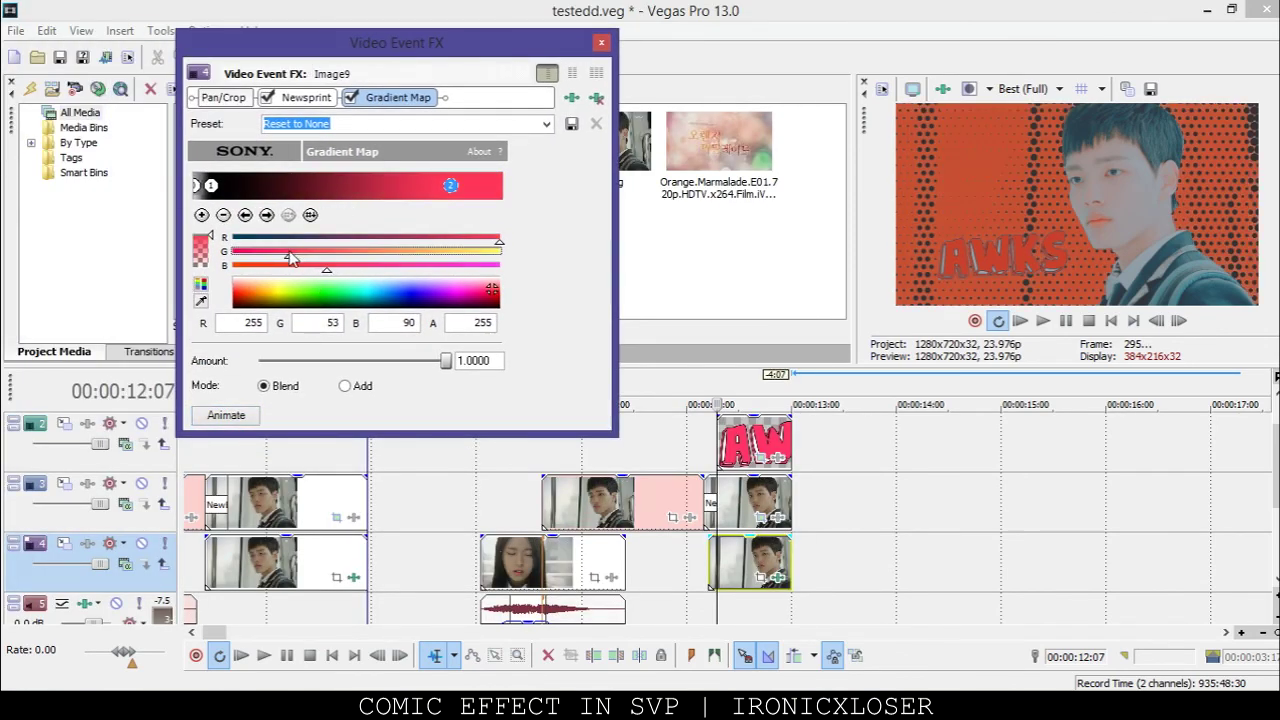
drag(306, 262, 352, 258)
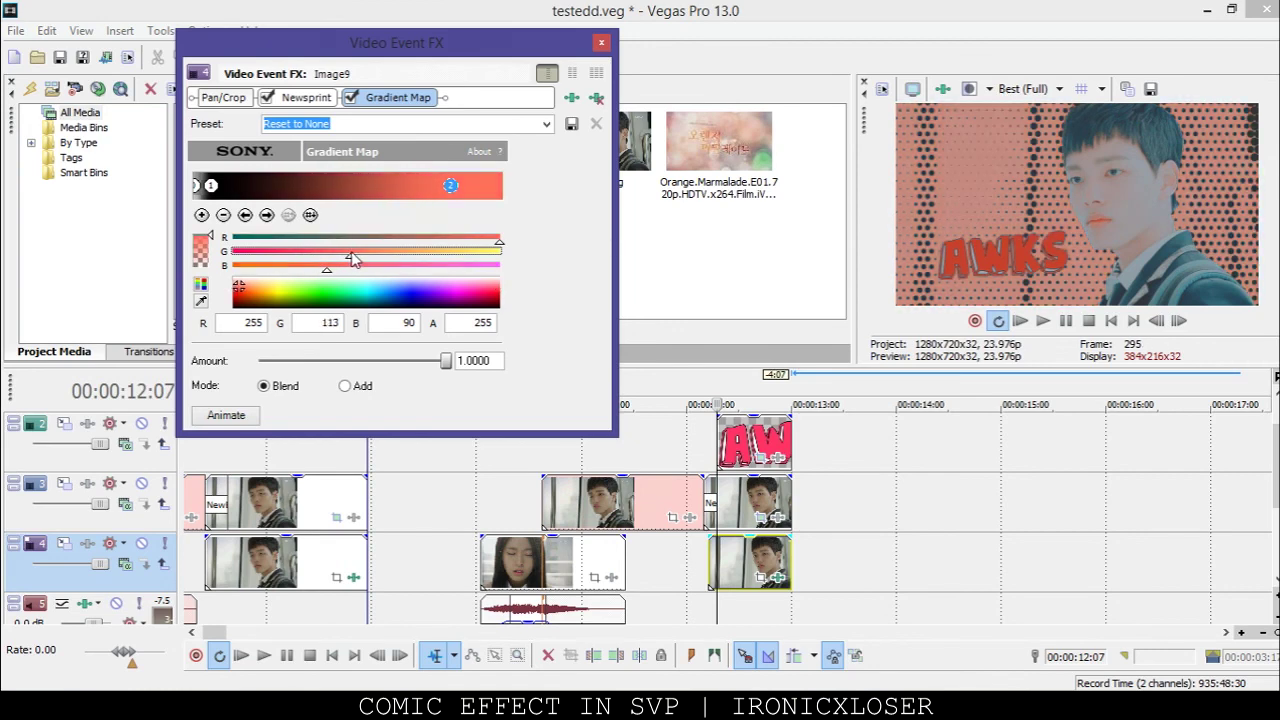
click(601, 42)
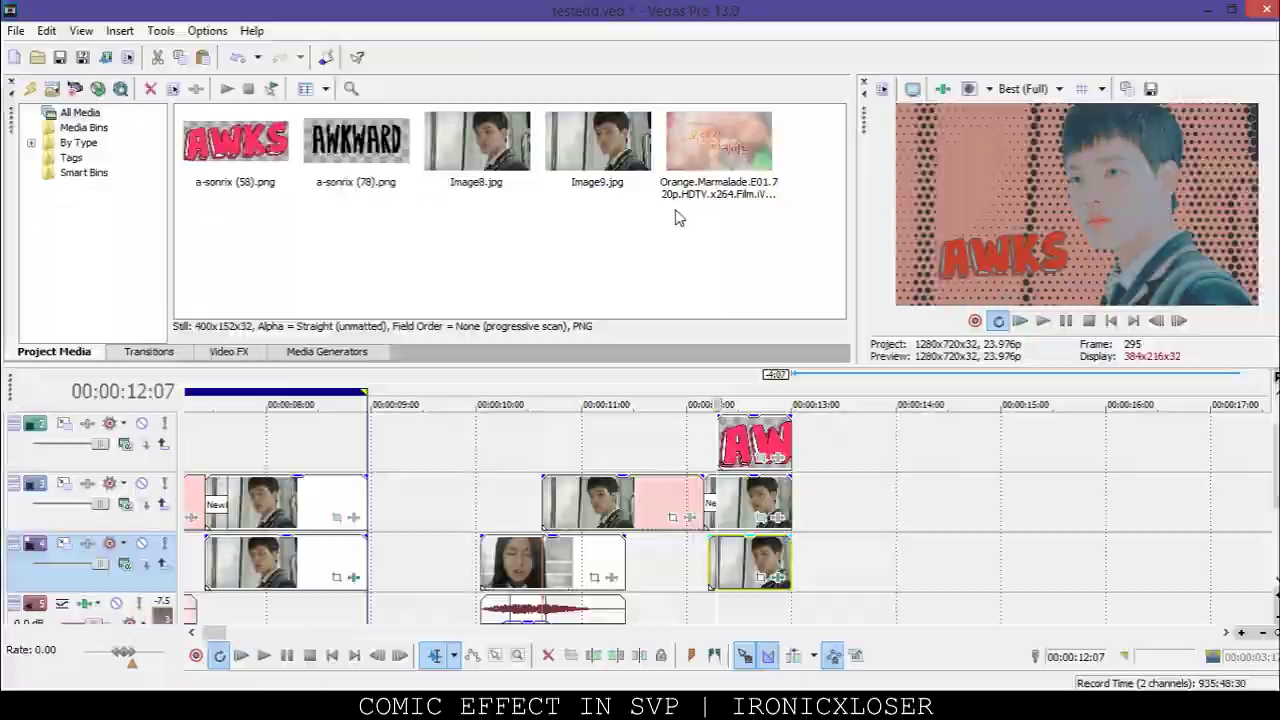